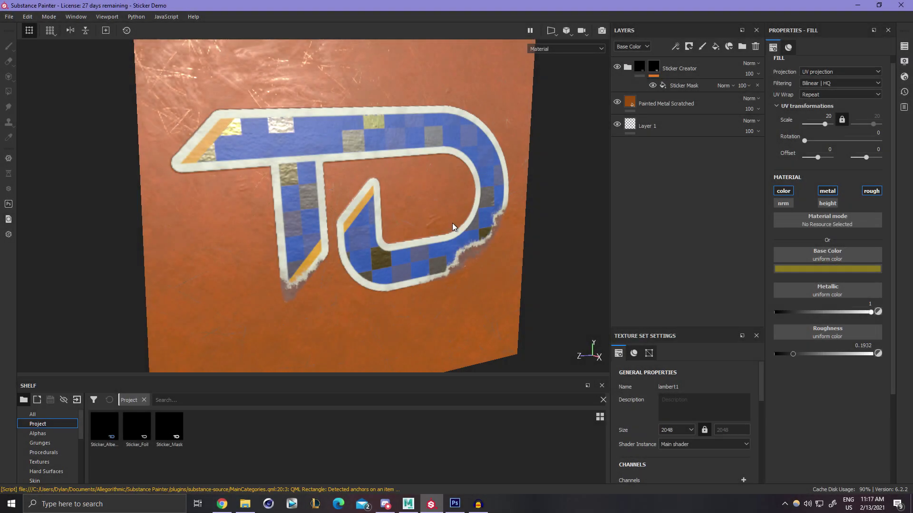
Examine the finished TD sticker on the orange painted metal cube from several angles and distances.
alt+drag(452, 227, 267, 281)
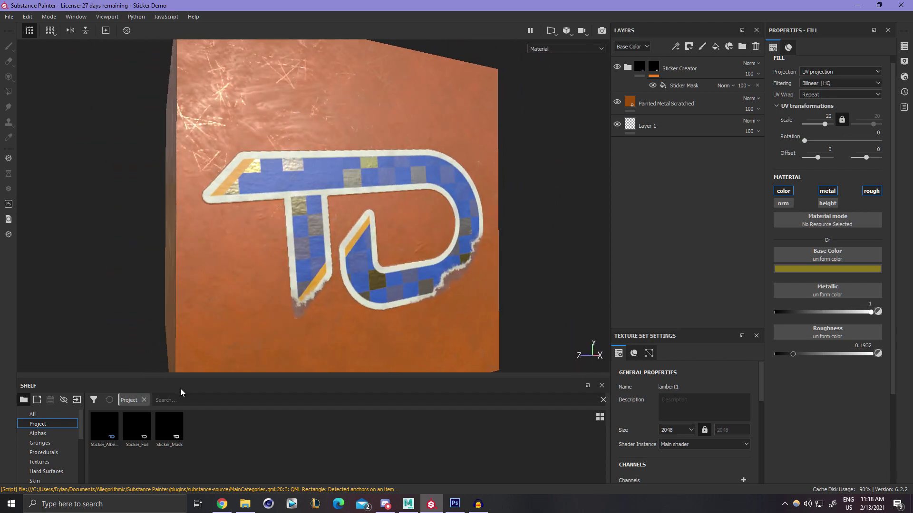
alt+right_drag(285, 266, 332, 302)
alt+middle_drag(331, 302, 332, 258)
alt+drag(332, 258, 354, 238)
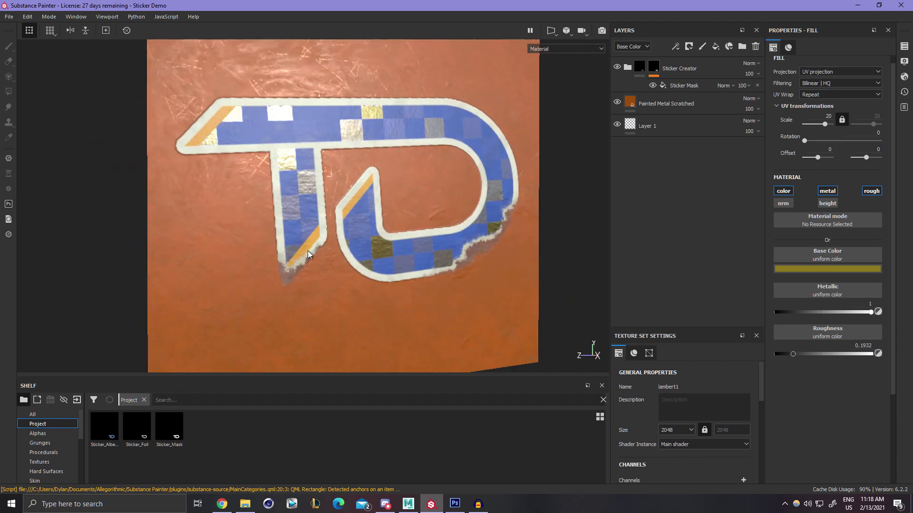
alt+middle_drag(353, 238, 350, 253)
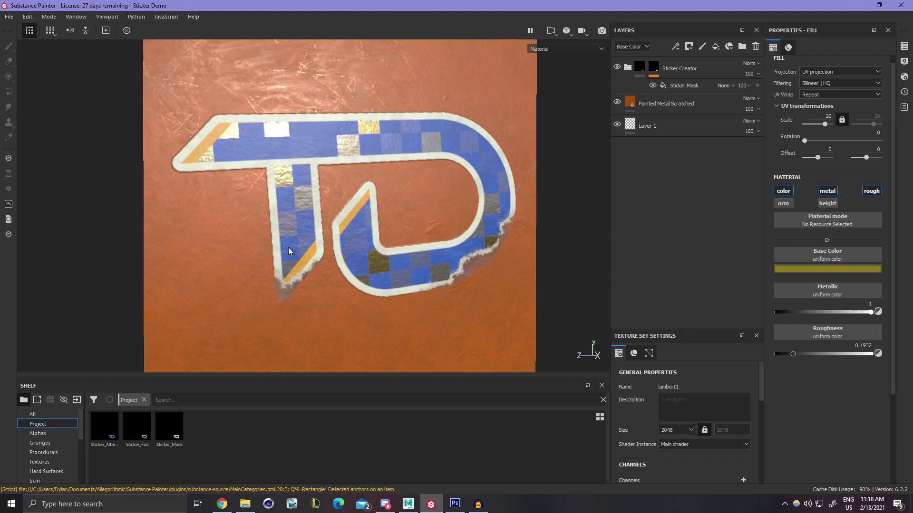
mouse_move(394, 254)
alt+mouse_down()
mouse_move(257, 227)
mouse_move(335, 249)
mouse_move(428, 223)
mouse_move(394, 259)
alt+mouse_up()
scroll(394, 259, up, 2)
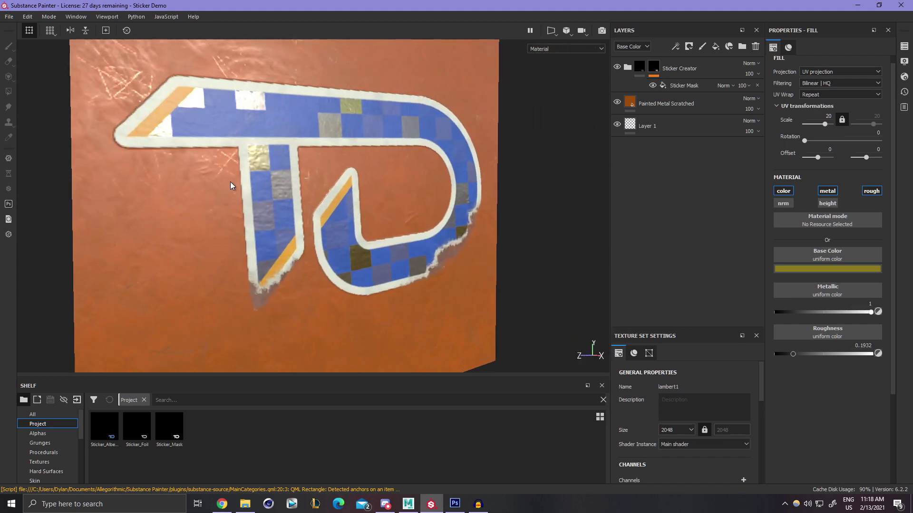
alt+drag(304, 234, 402, 236)
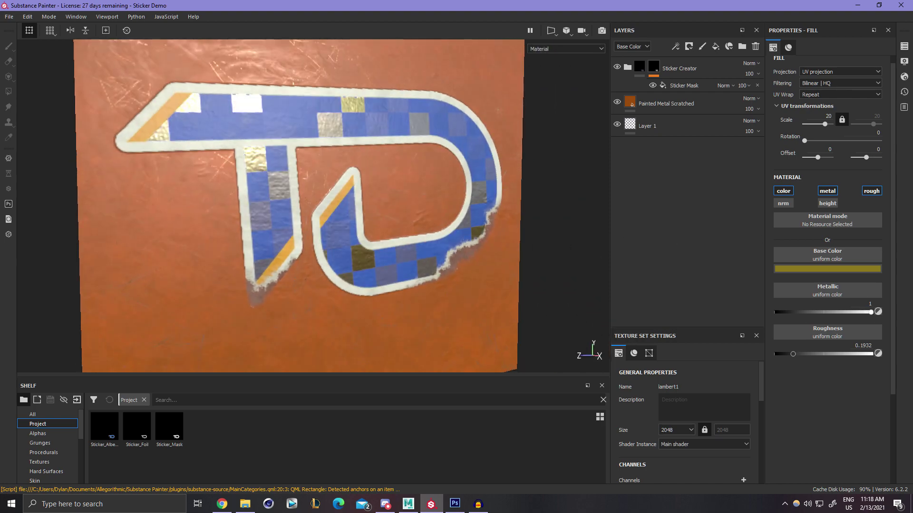
Switch to the ArtStation portfolio in the browser and examine the sticker details in the Ningyō and cassette player projects.
mouse_move(912, 95)
mouse_down()
mouse_move(604, 157)
mouse_move(618, 1)
mouse_up()
scroll(73, 314, down, 2)
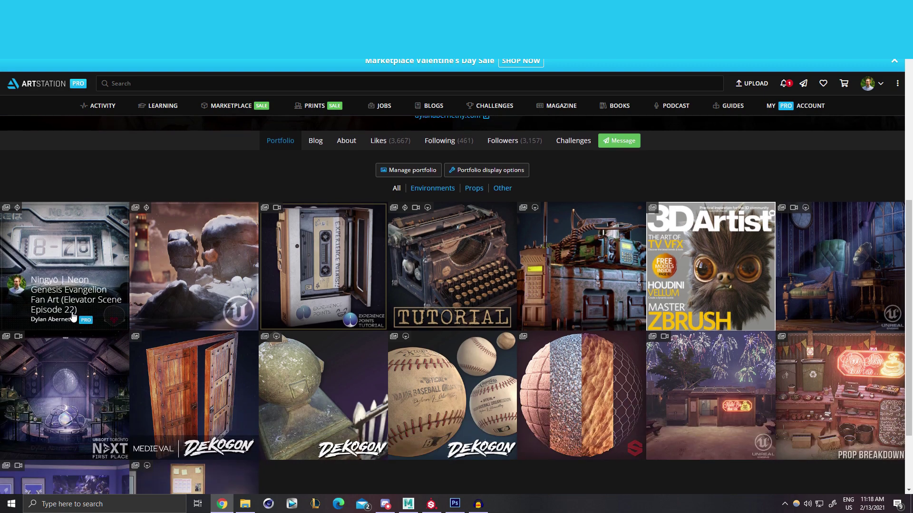
click(73, 316)
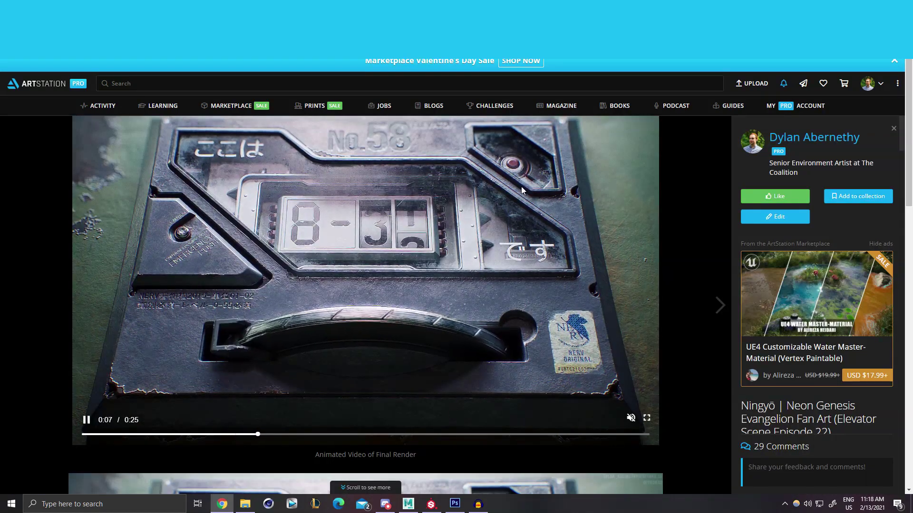
key(ctrl+Tab)
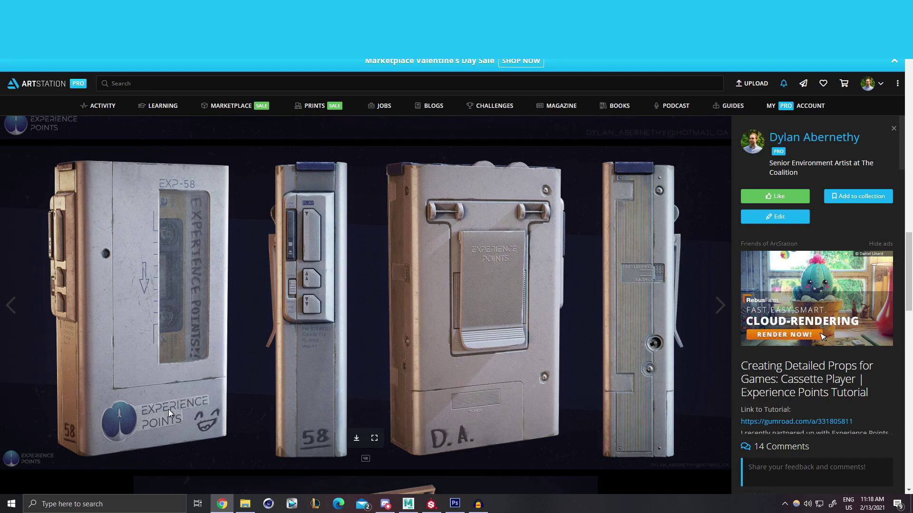
key(Right)
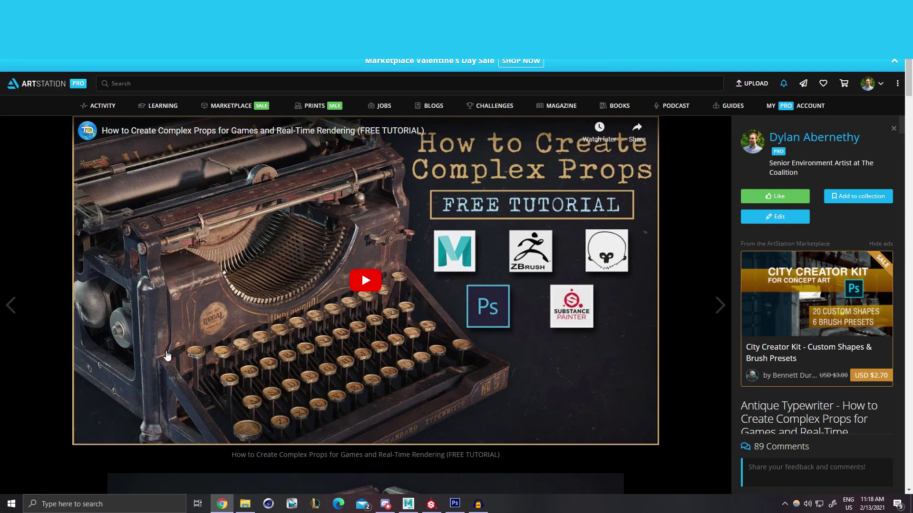
key(Left)
key(Left)
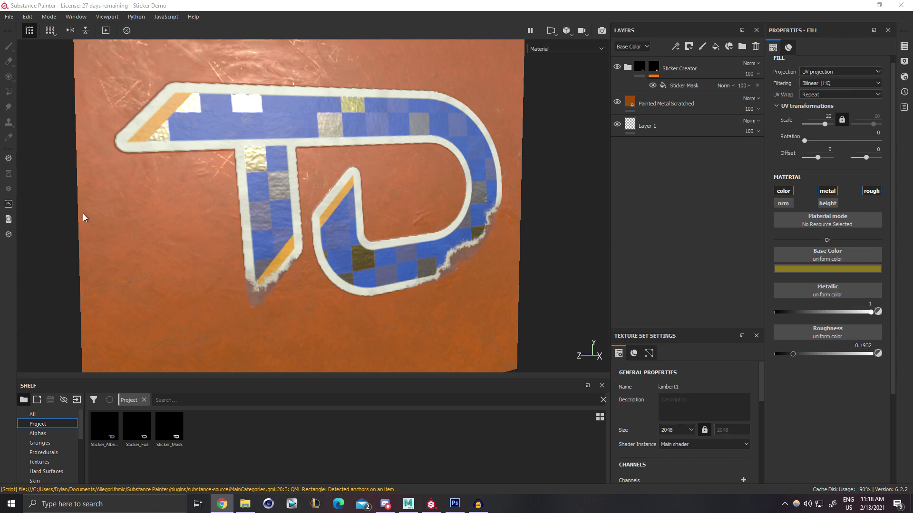
Switch back to Substance Painter, delete the Sticker Creator folder and hide the Painted Metal Scratched layer.
alt+drag(390, 232, 169, 112)
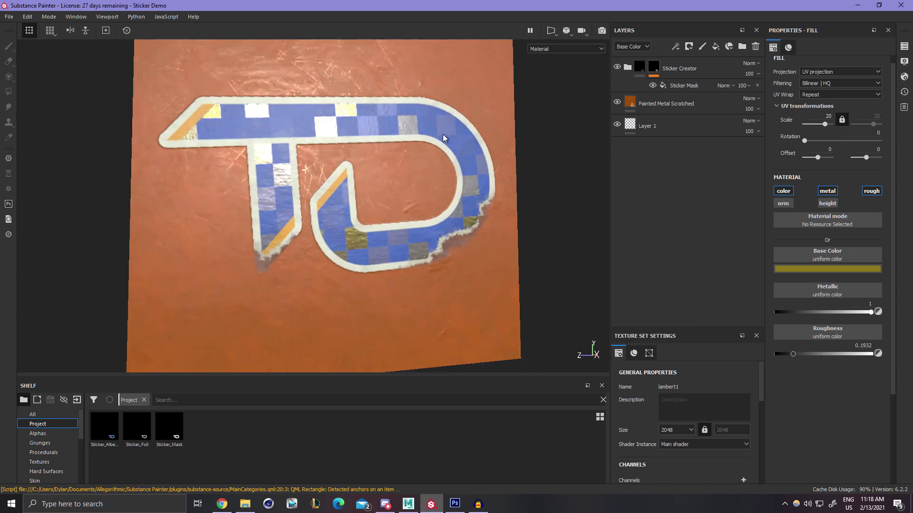
scroll(369, 205, up, 2)
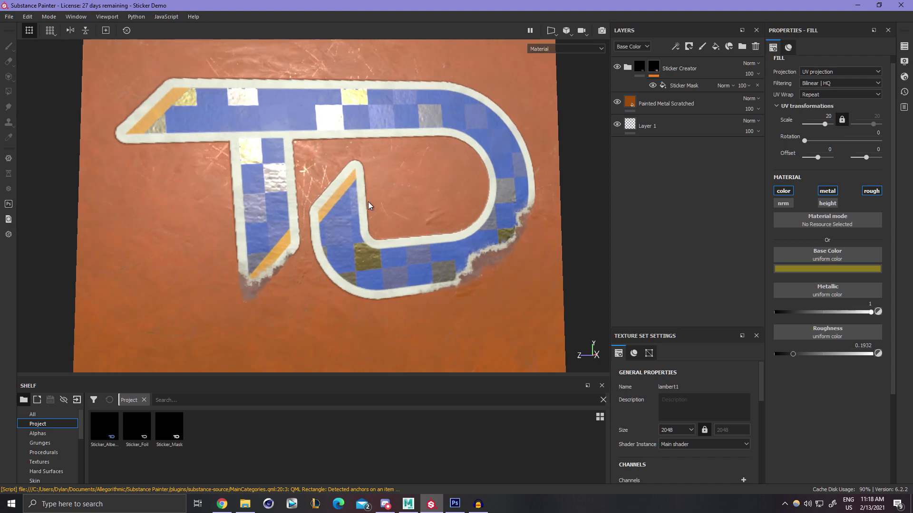
scroll(308, 206, up, 1)
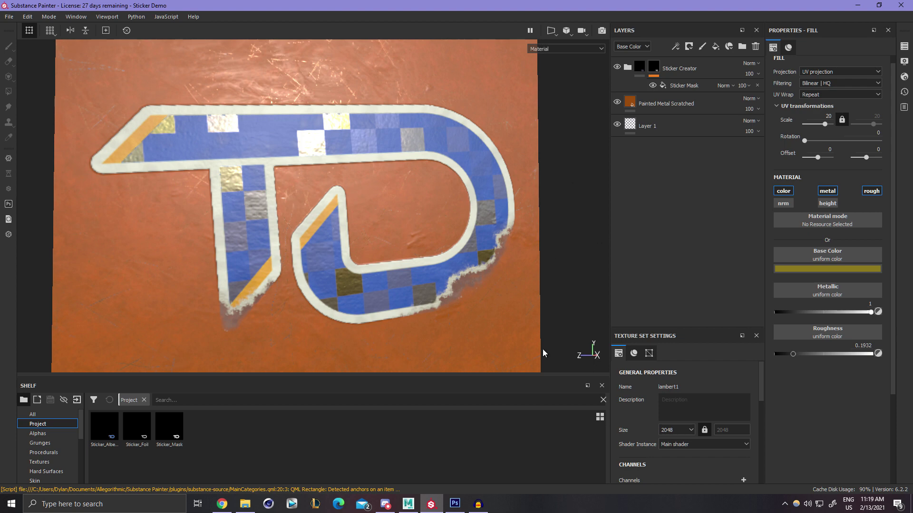
alt+drag(503, 202, 390, 285)
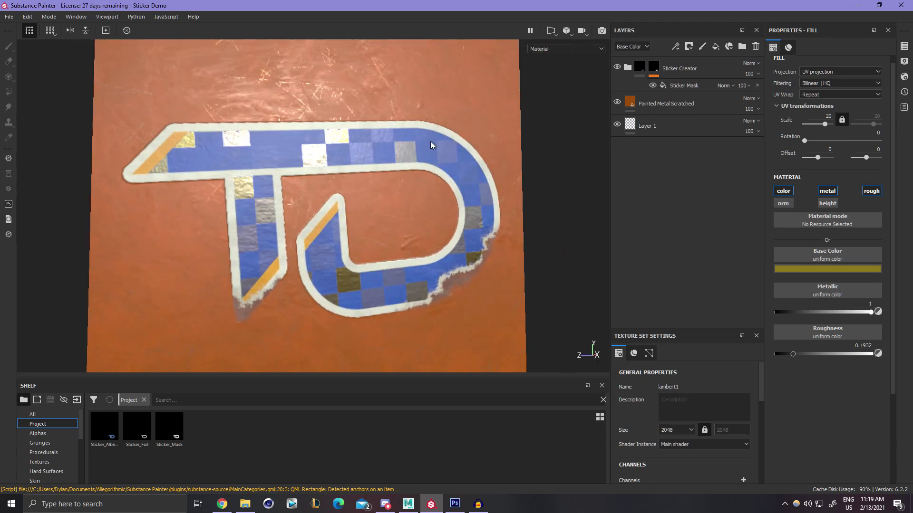
click(695, 73)
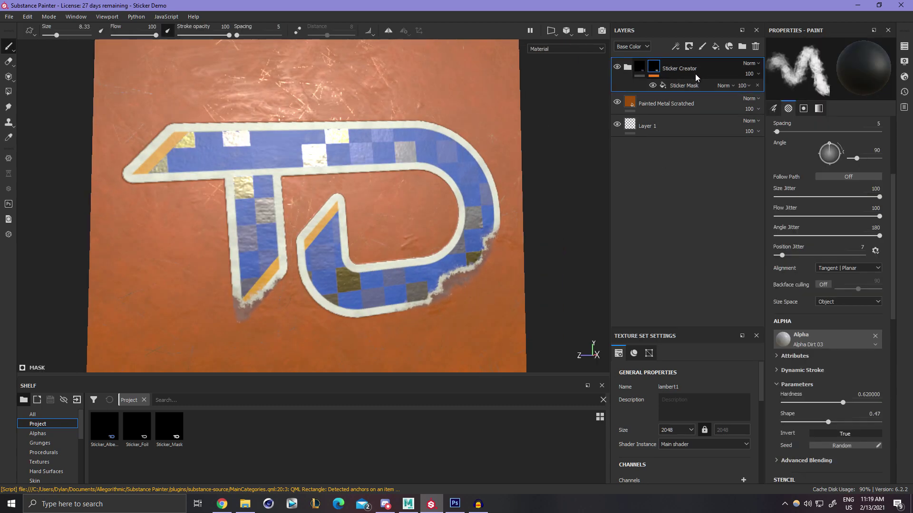
key(Delete)
alt+drag(404, 199, 447, 302)
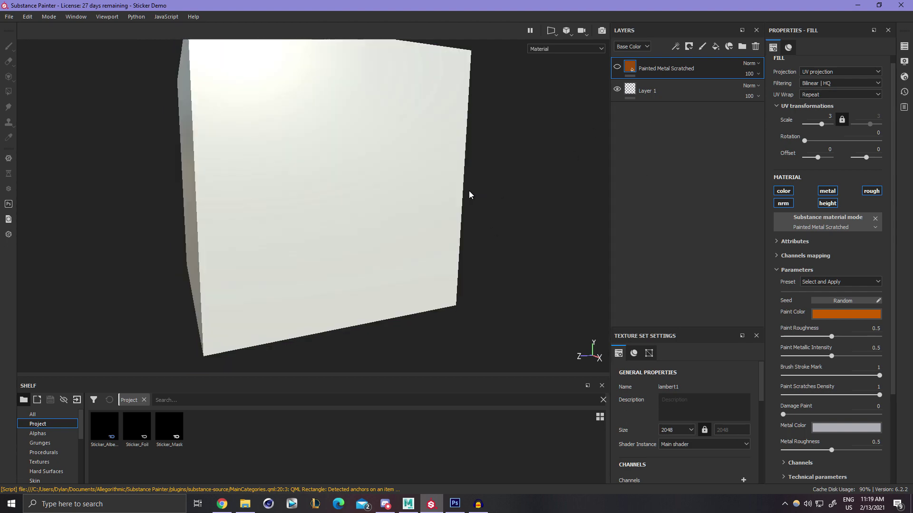
alt+drag(347, 192, 416, 480)
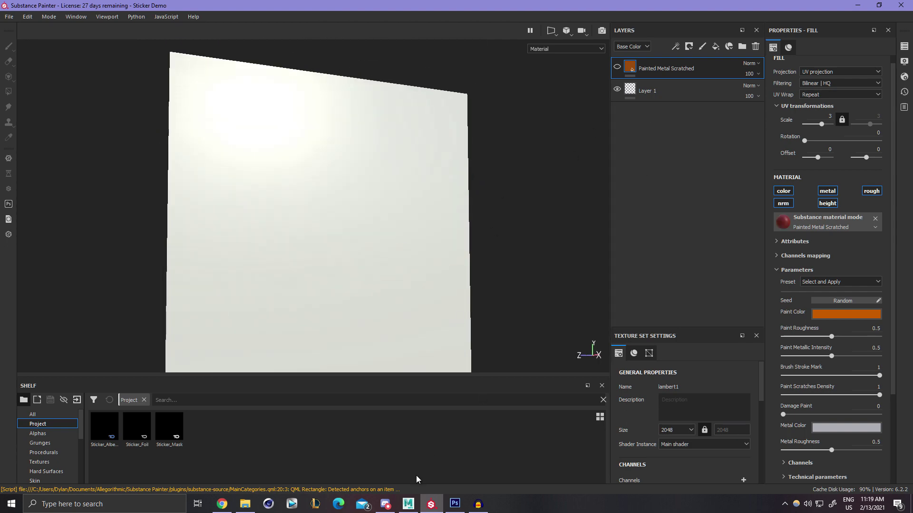
Switch to Maya and review the cube's UV layout in the UV Editor along with the UV Snapshot options.
click(408, 504)
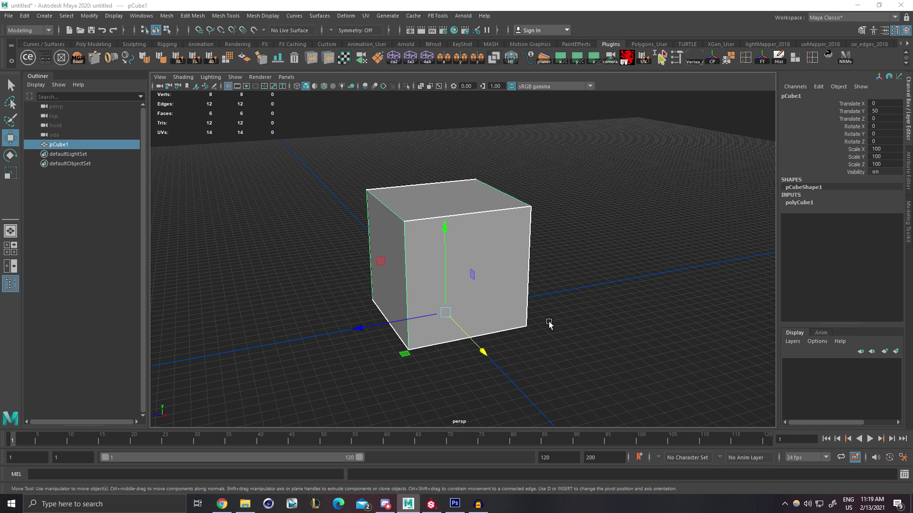
click(659, 248)
click(489, 224)
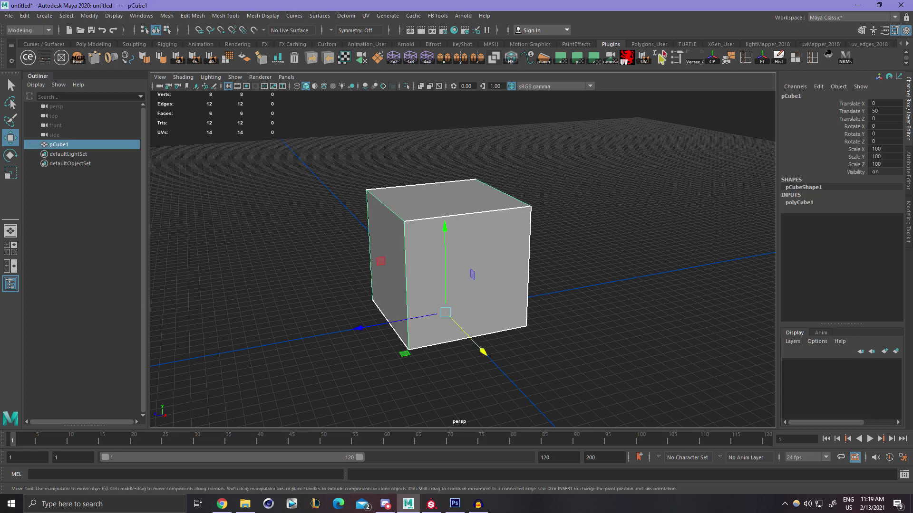
click(643, 58)
drag(598, 51, 578, 49)
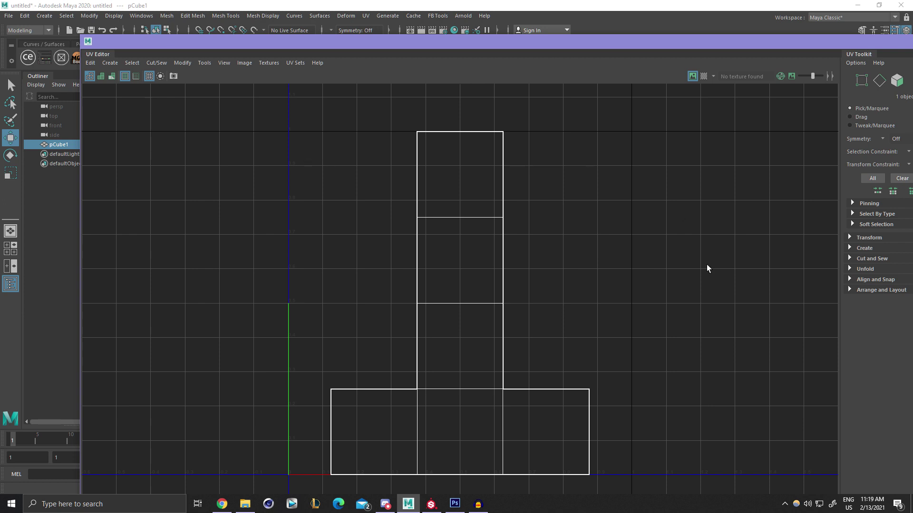
click(175, 77)
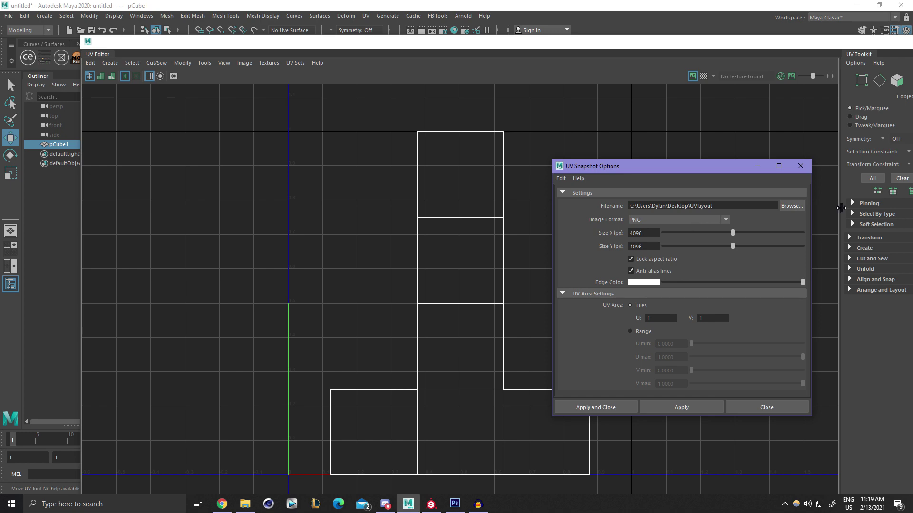
click(801, 168)
drag(418, 45, 912, 55)
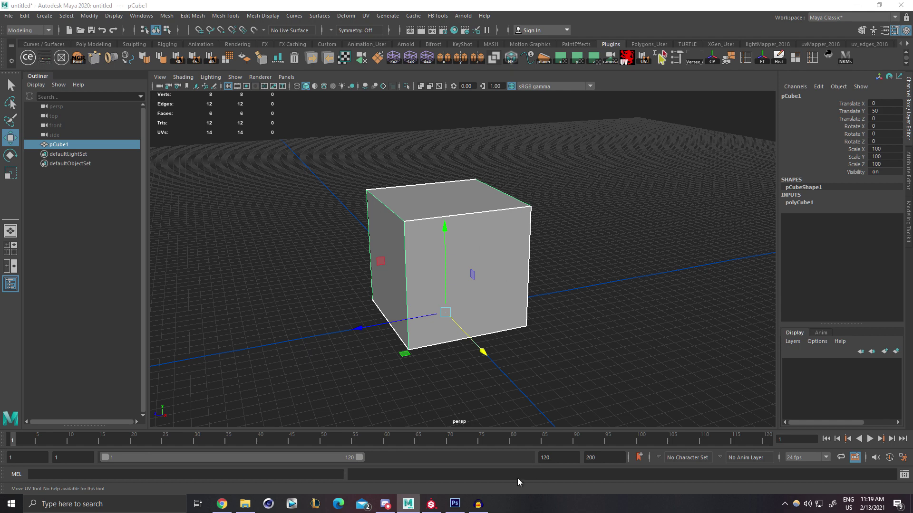
Switch to Photoshop and inspect the Background and UV Guide layers of the Sticker_Foil document.
click(455, 504)
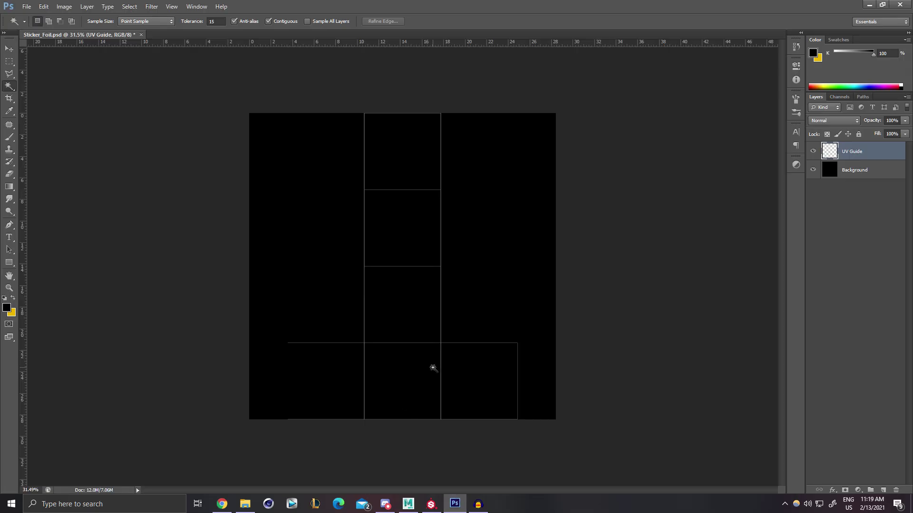
alt+scroll(433, 367, up, 2)
alt+scroll(432, 368, down, 1)
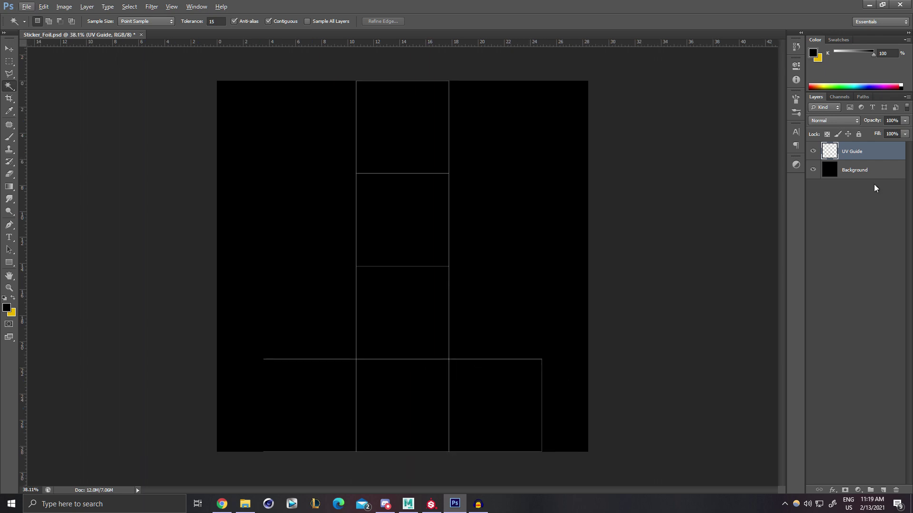
click(839, 173)
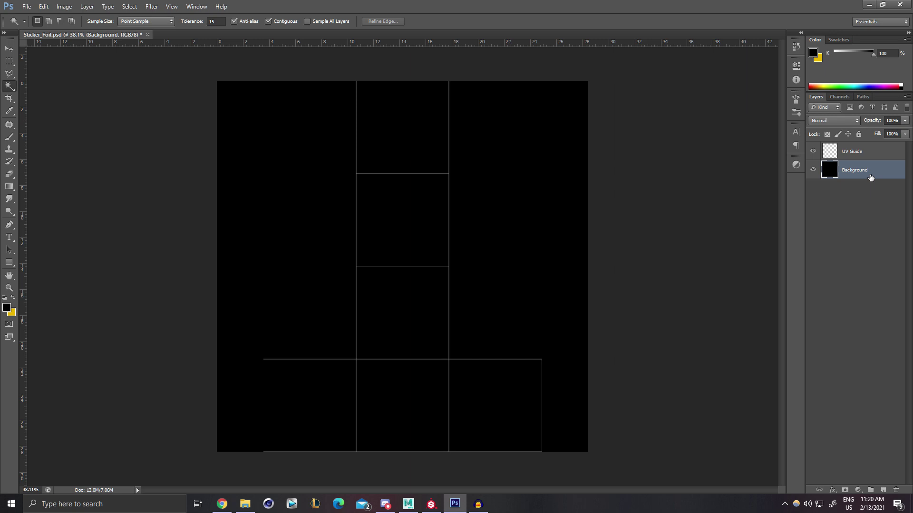
click(854, 154)
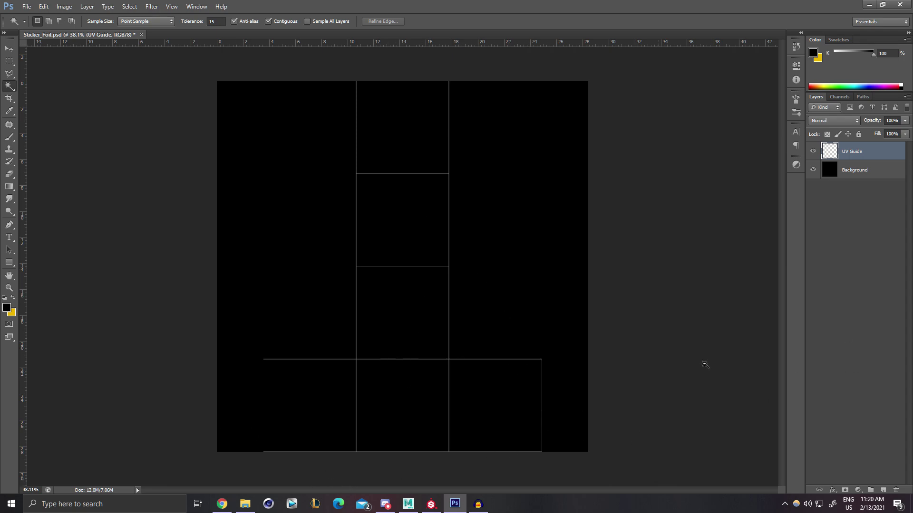
Place the TD 3 logo file from the file explorer into the Sticker_Foil document as a new layer.
key(alt+Tab)
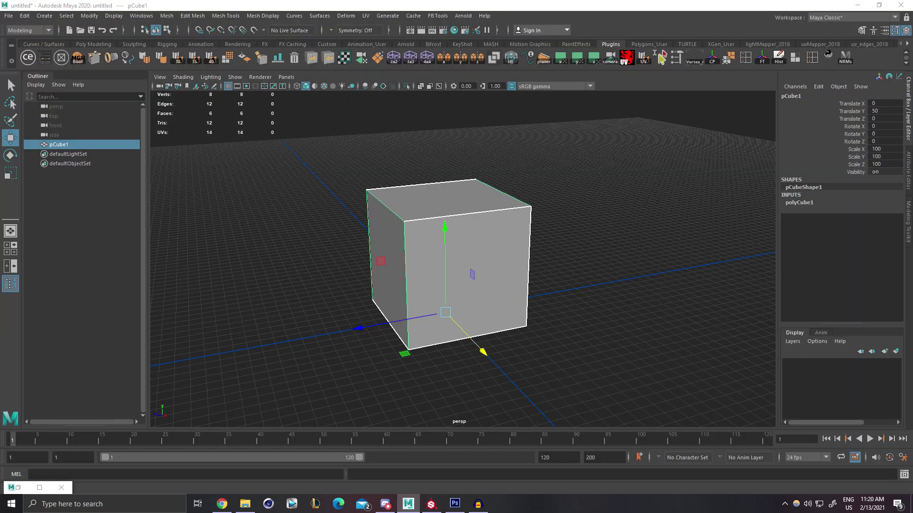
click(462, 507)
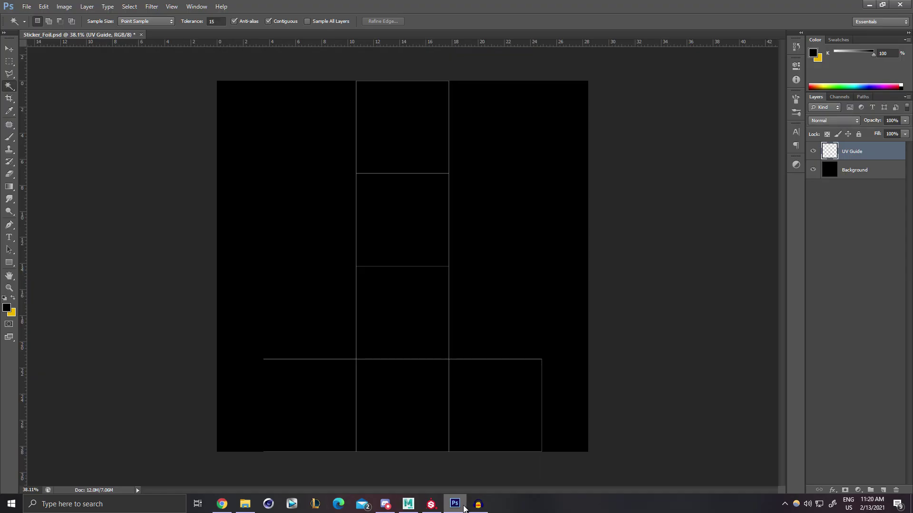
key(alt+Tab)
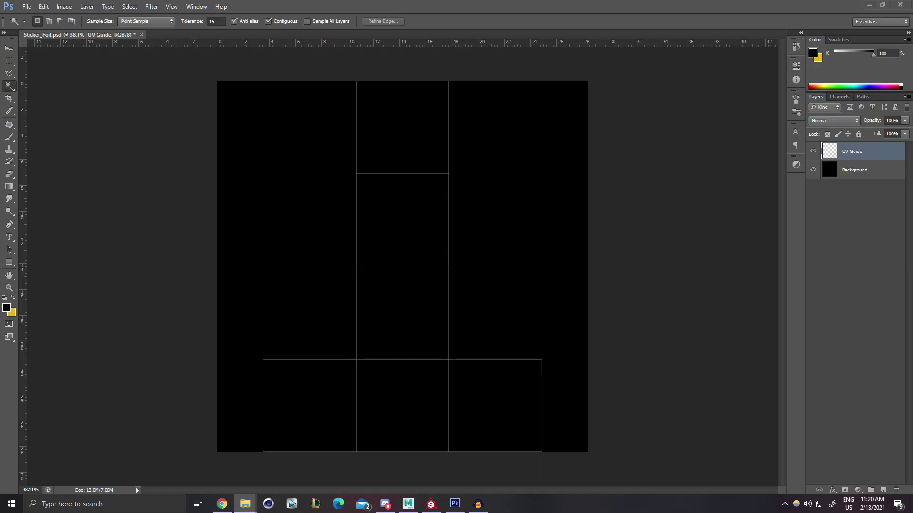
mouse_move(912, 61)
mouse_down()
mouse_move(653, 61)
mouse_move(912, 50)
mouse_up()
drag(912, 245, 420, 247)
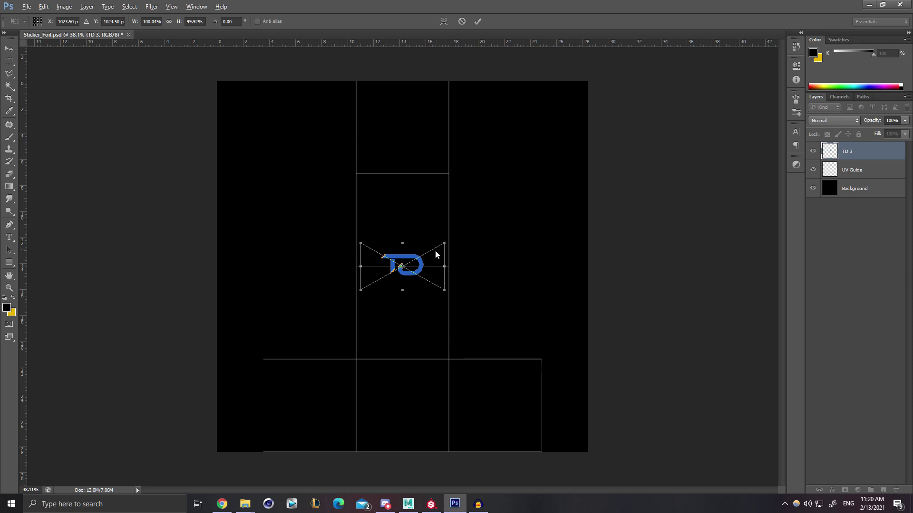
Scale the TD 3 logo to about 157.5% and move it onto the lower-right square of the UV guide.
drag(443, 244, 473, 228)
drag(430, 274, 516, 407)
alt+scroll(516, 408, up, 5)
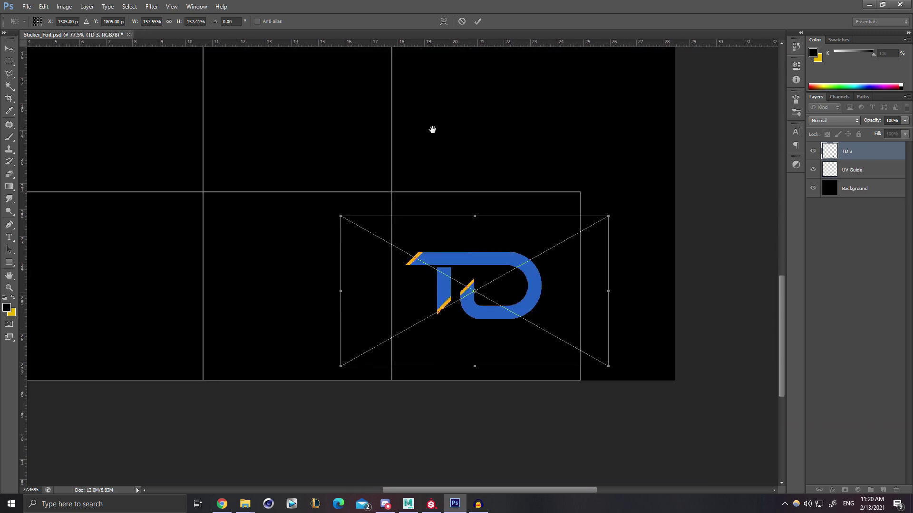
drag(539, 282, 543, 295)
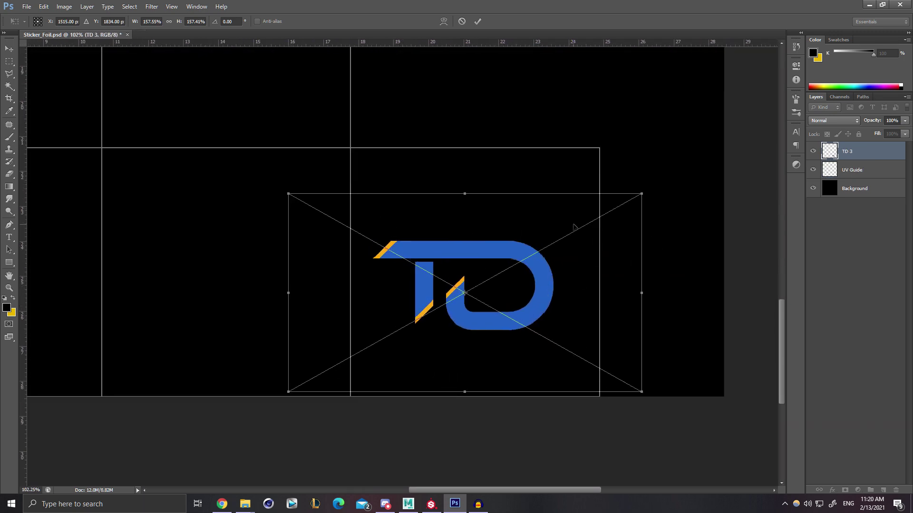
Rotate the TD 3 logo to about -6°, scale it to about 160%, centre it within the lower-right UV square and apply the transform.
drag(618, 170, 641, 175)
drag(545, 270, 549, 252)
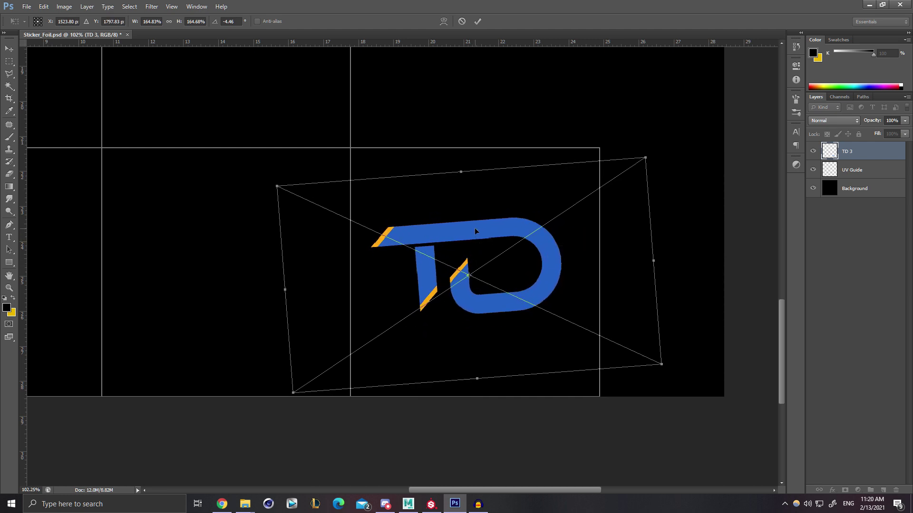
drag(679, 227, 687, 213)
drag(558, 254, 556, 254)
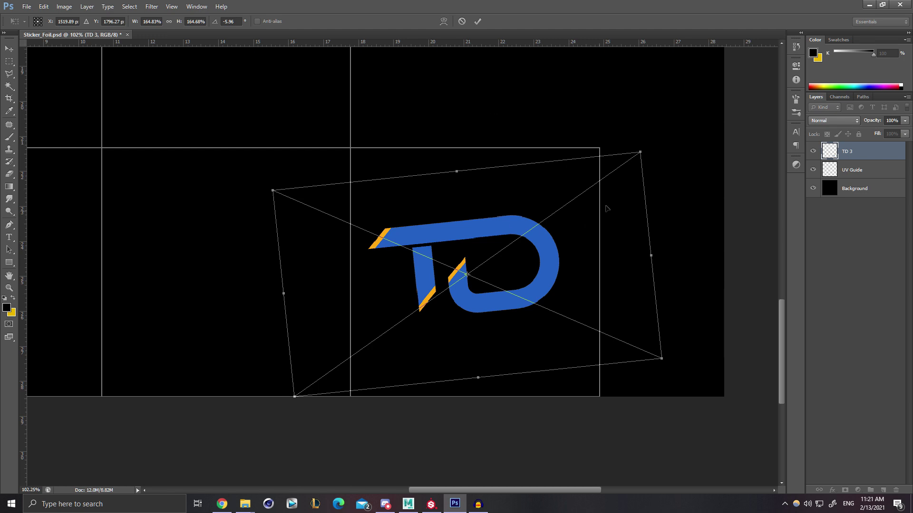
alt+shift+drag(642, 153, 638, 156)
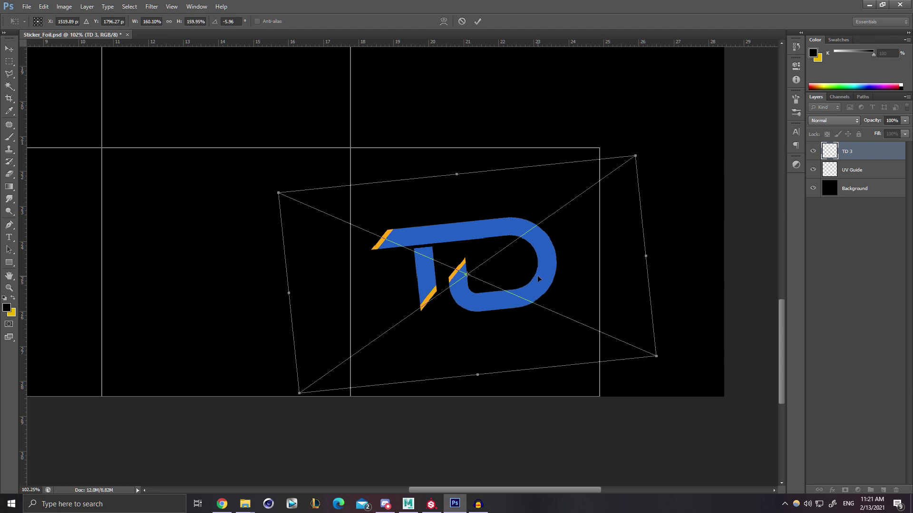
drag(539, 276, 537, 272)
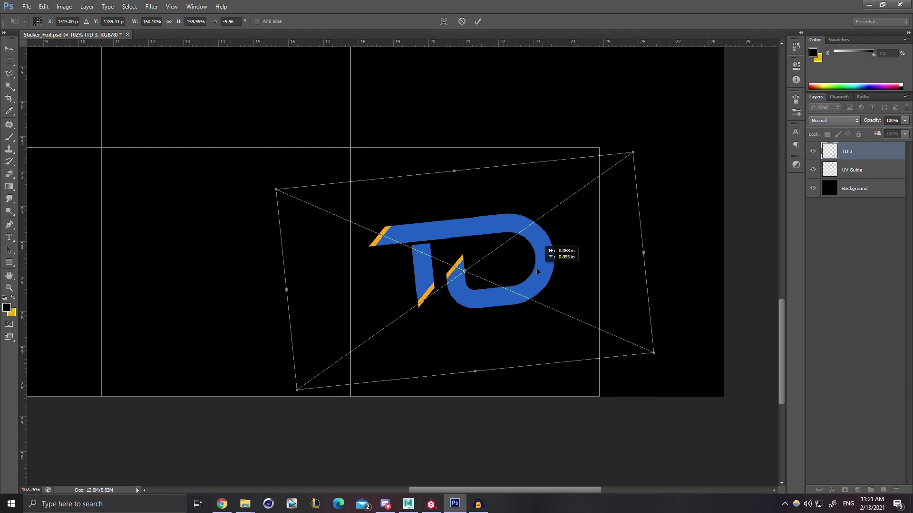
click(477, 21)
Add an outside Stroke effect to the TD 3 layer with colour ffffff and a size of 8 px.
alt+scroll(516, 274, up, 3)
alt+scroll(465, 285, up, 1)
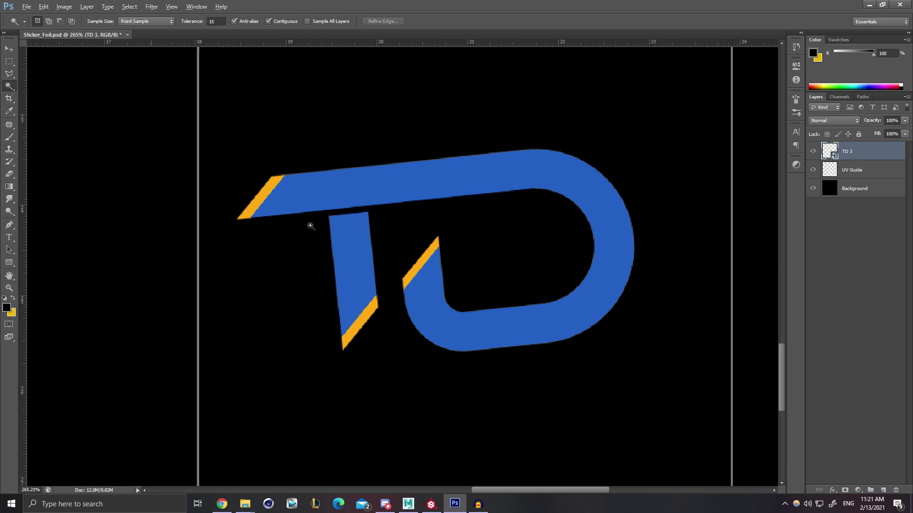
alt+scroll(311, 227, up, 2)
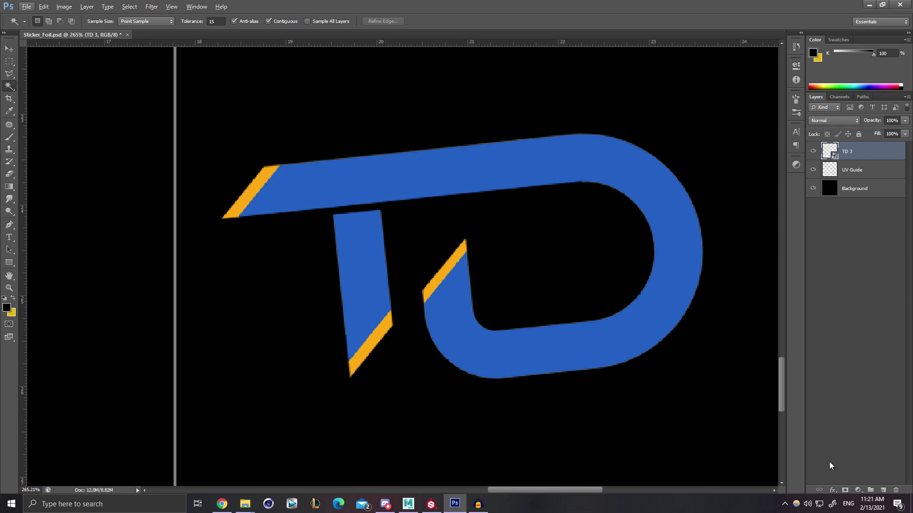
click(833, 490)
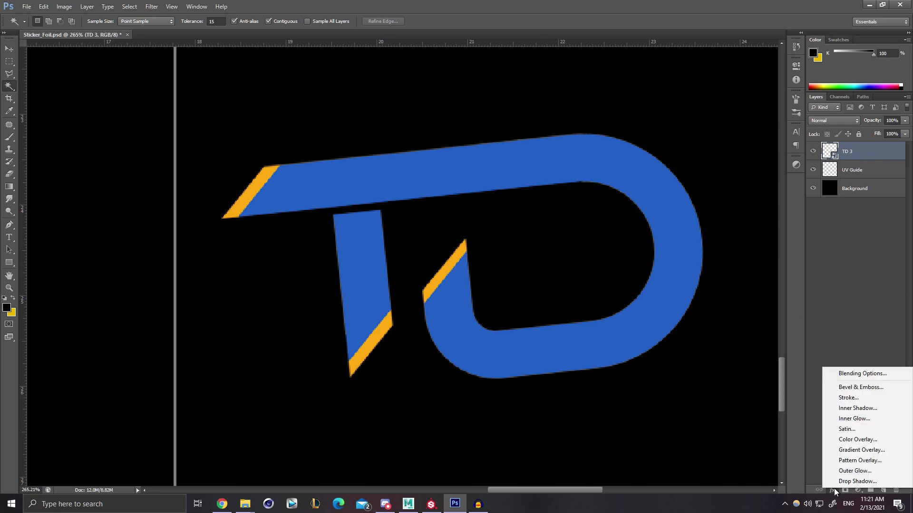
click(847, 397)
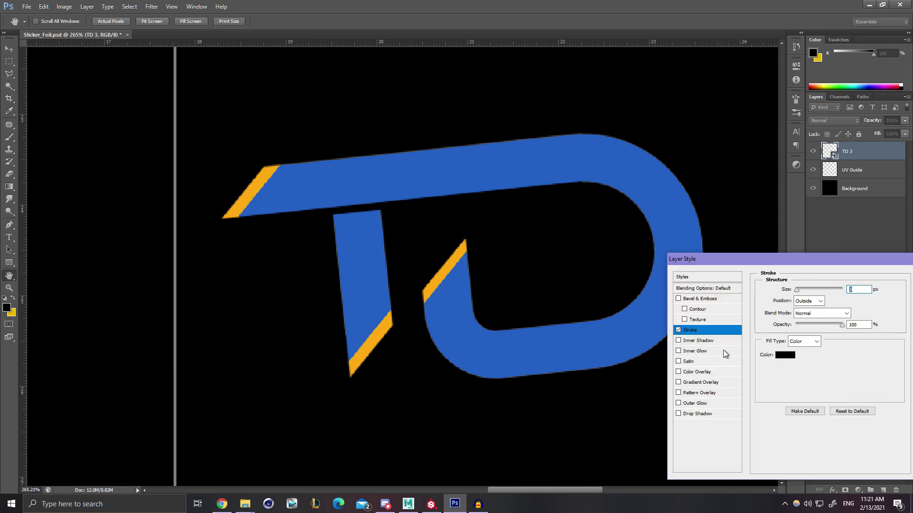
drag(745, 258, 660, 184)
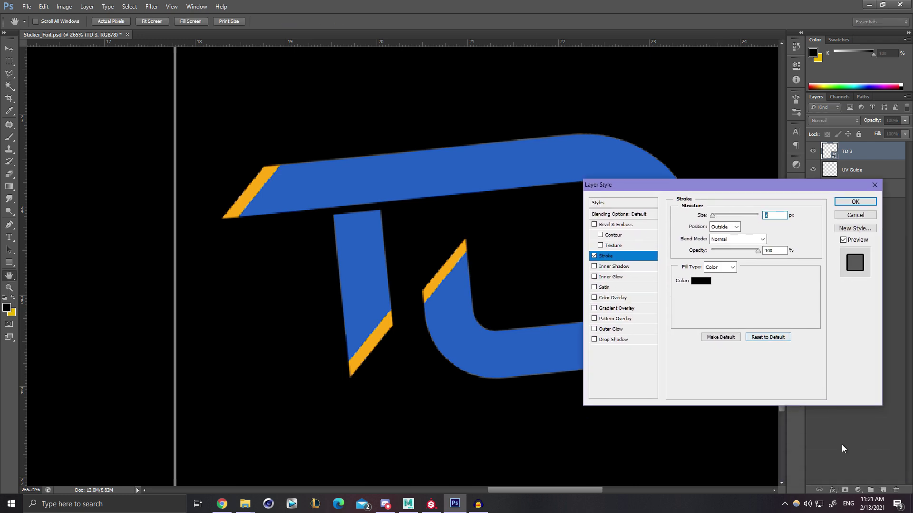
click(694, 281)
text(ffffff)
click(794, 315)
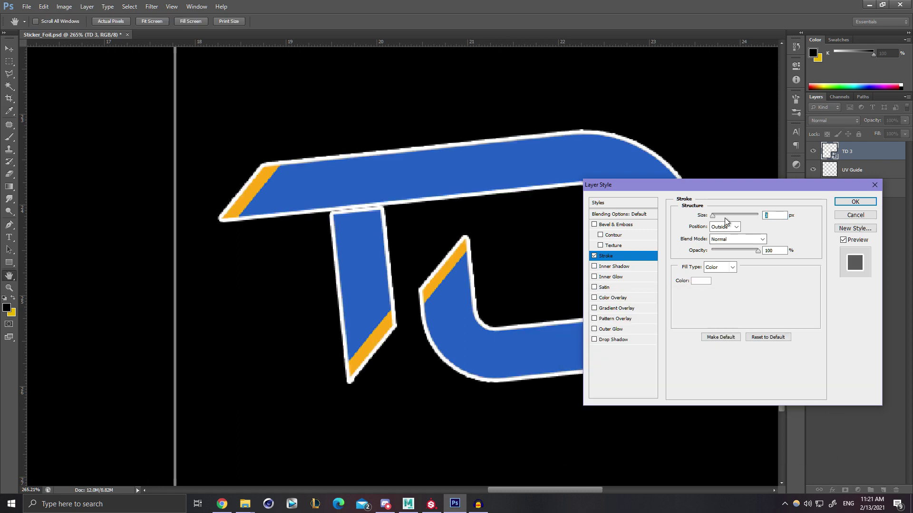
drag(712, 216, 717, 218)
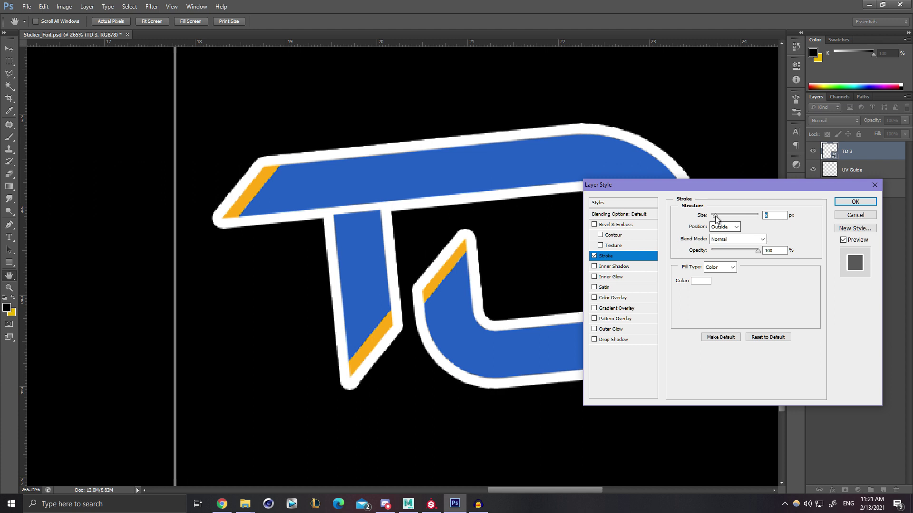
Change the TD 3 stroke colour to the off-white e8e6d9 and apply the layer style.
drag(732, 187, 718, 204)
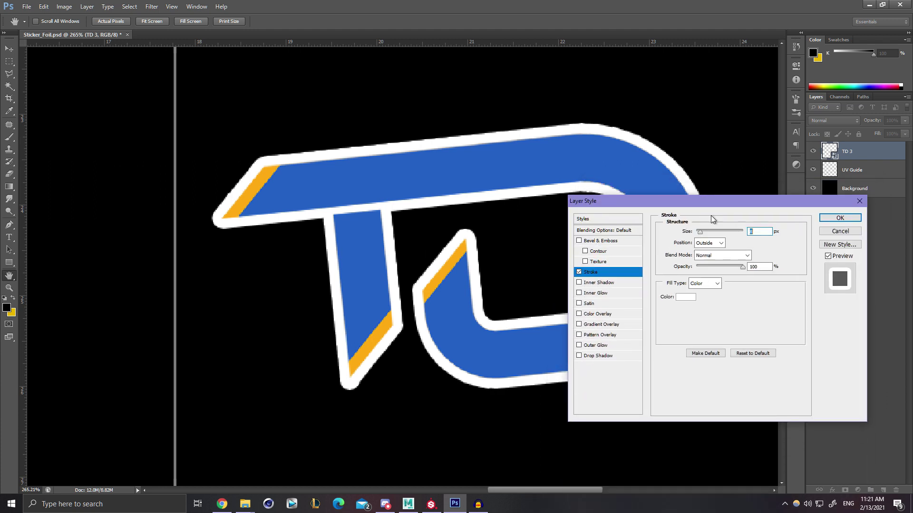
click(686, 297)
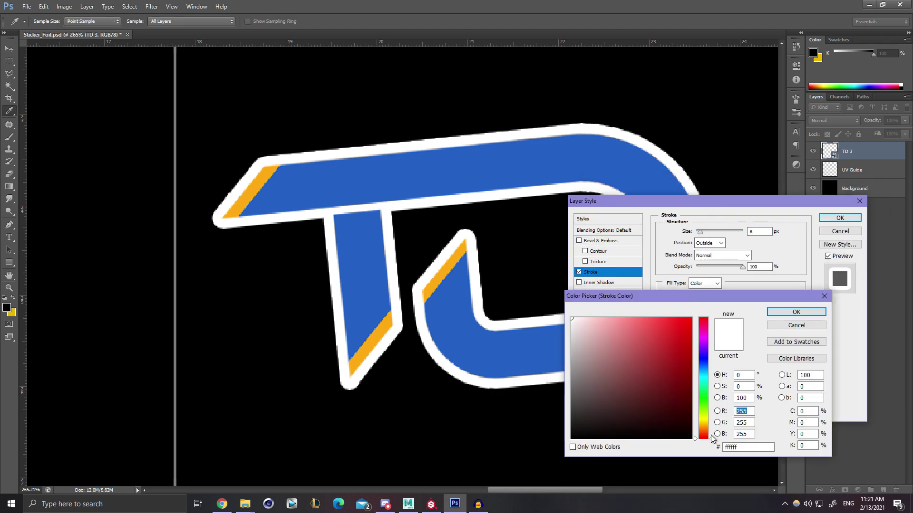
drag(711, 435, 704, 421)
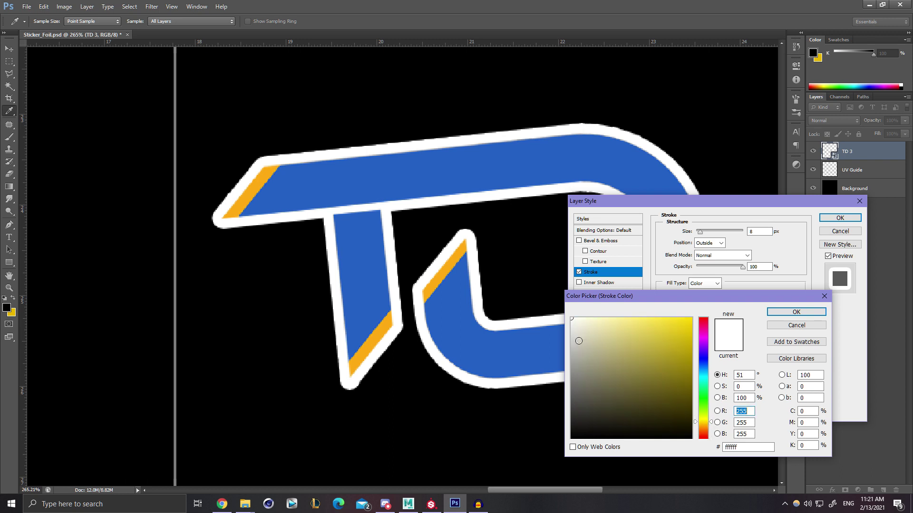
click(576, 323)
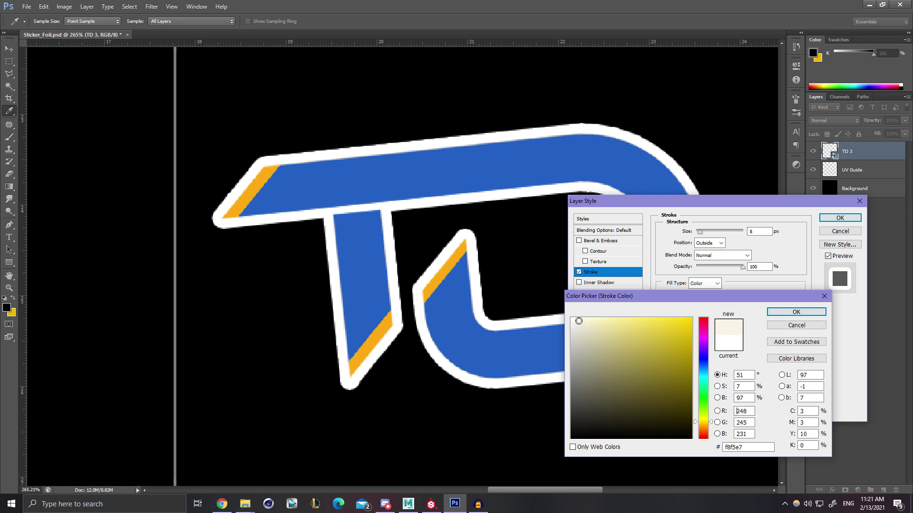
drag(578, 321, 579, 329)
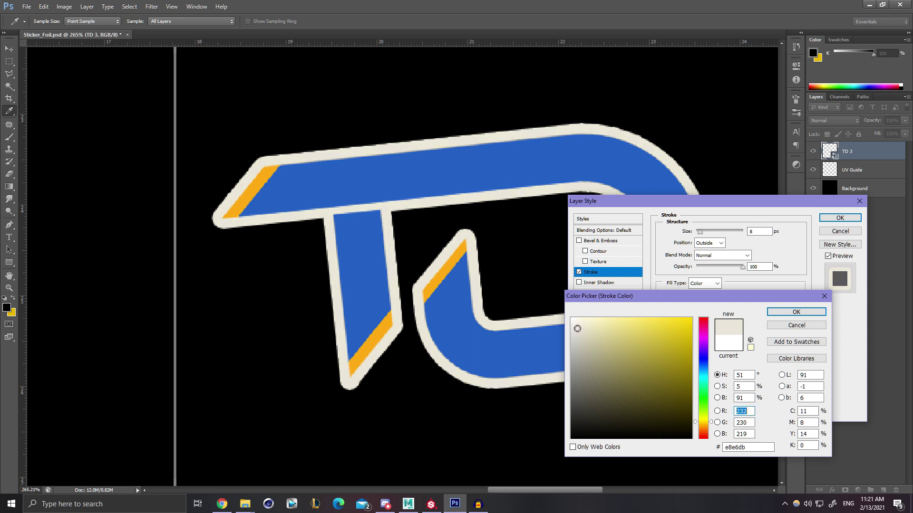
click(579, 329)
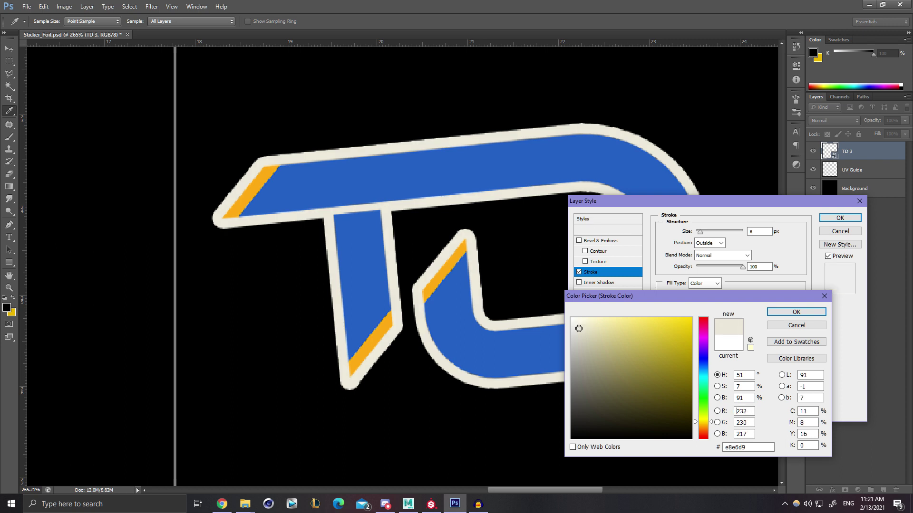
click(797, 311)
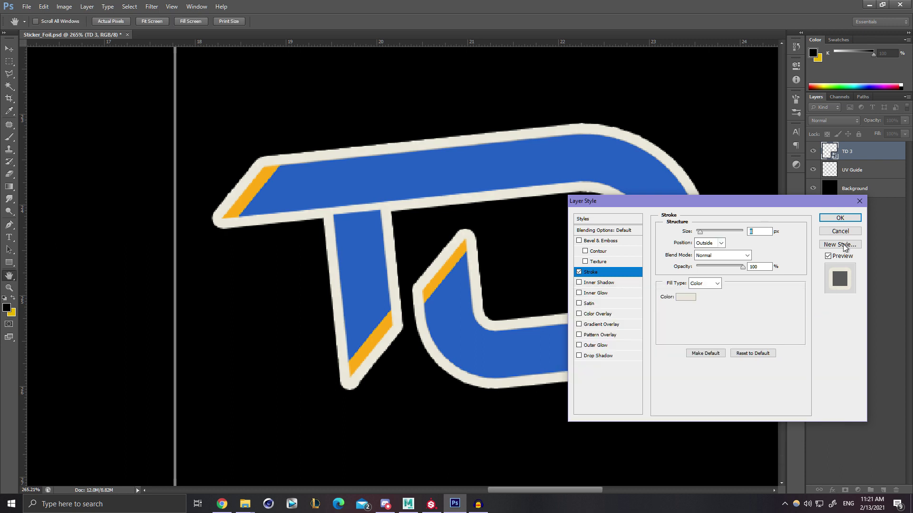
click(839, 218)
Hide the UV Guide layer and save the document as Sticker_Albedo.psd with Maximize Compatibility on.
alt+scroll(423, 271, down, 8)
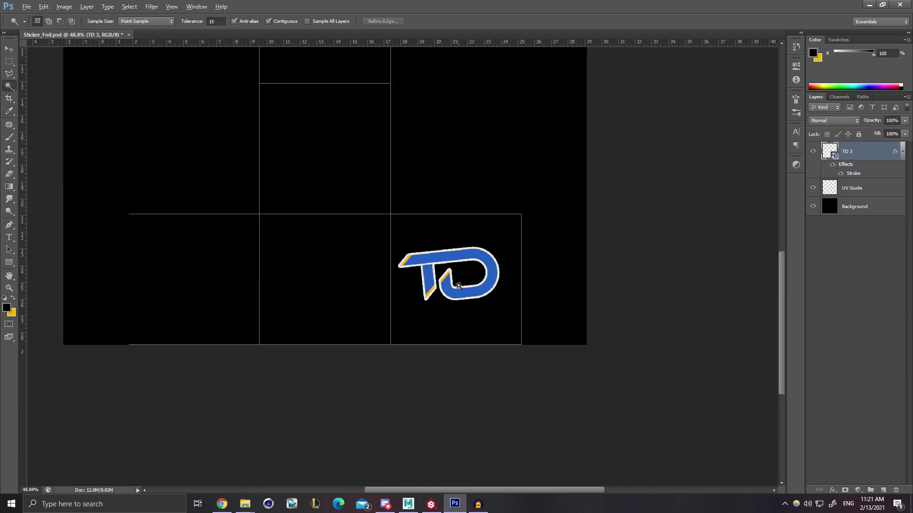
alt+scroll(473, 350, up, 4)
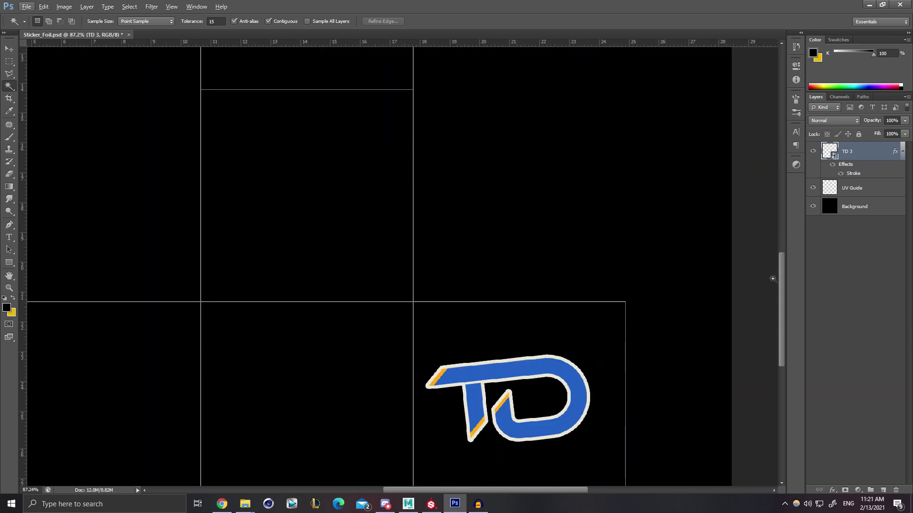
click(813, 189)
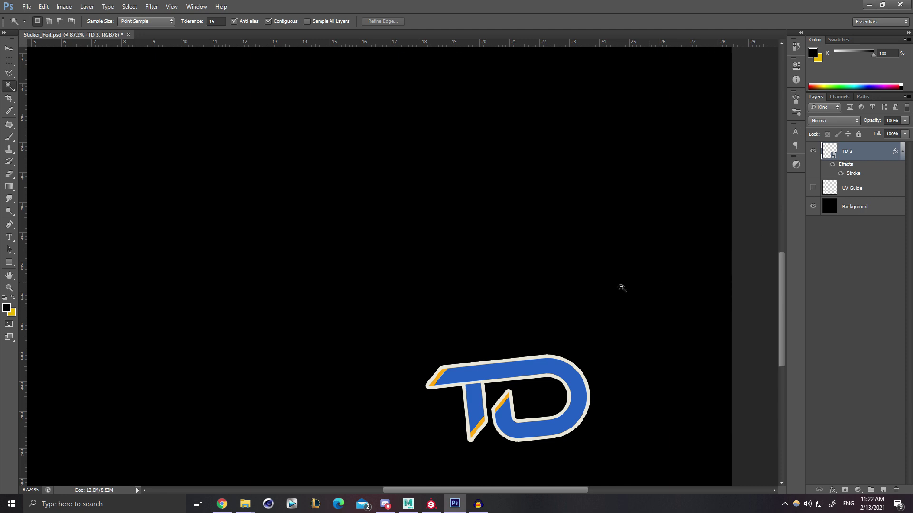
alt+scroll(594, 292, down, 3)
click(27, 7)
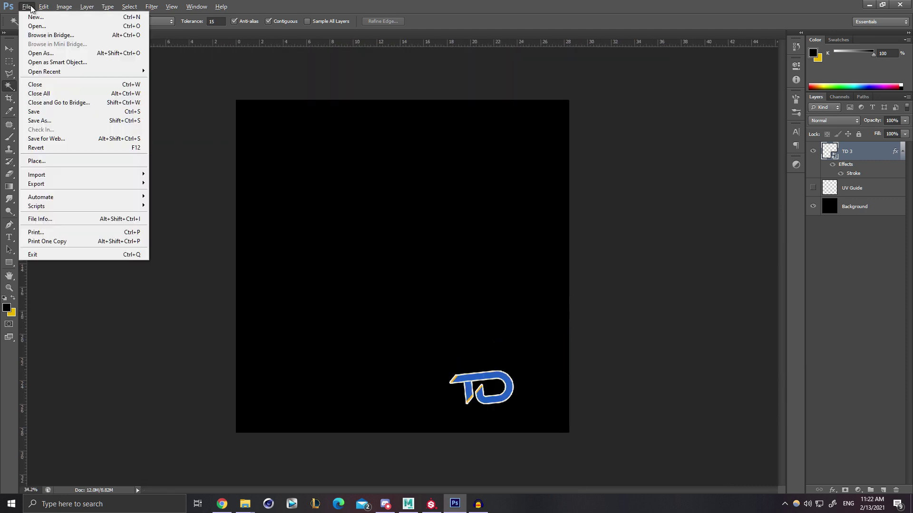
click(38, 124)
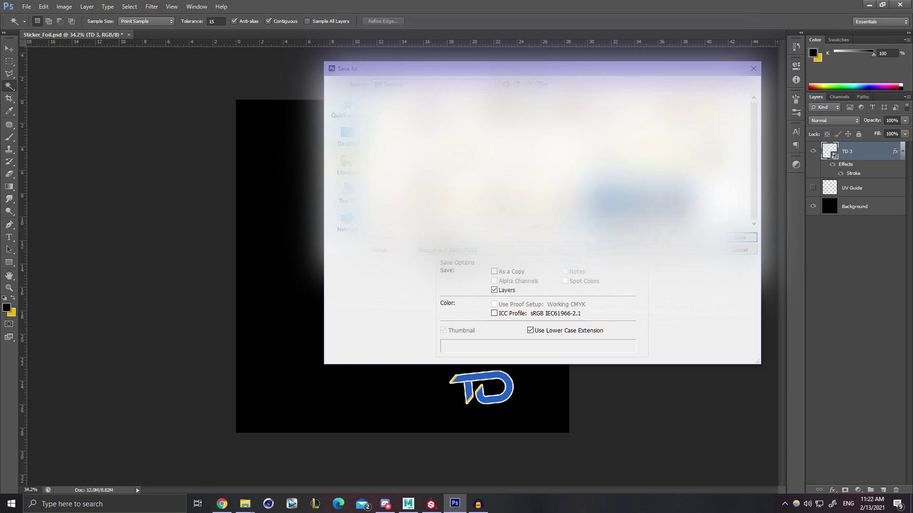
click(748, 239)
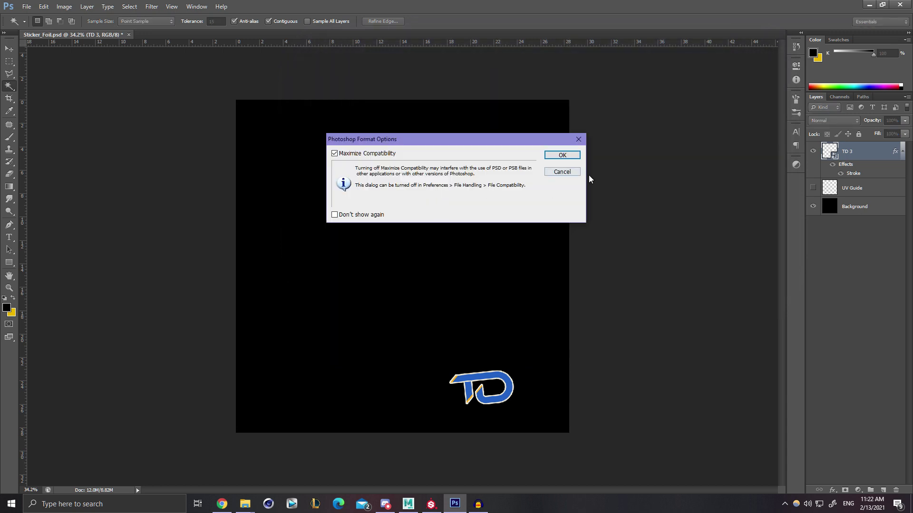
click(570, 160)
Duplicate the TD 3 layer and add a new empty layer above the copy.
alt+scroll(526, 408, up, 5)
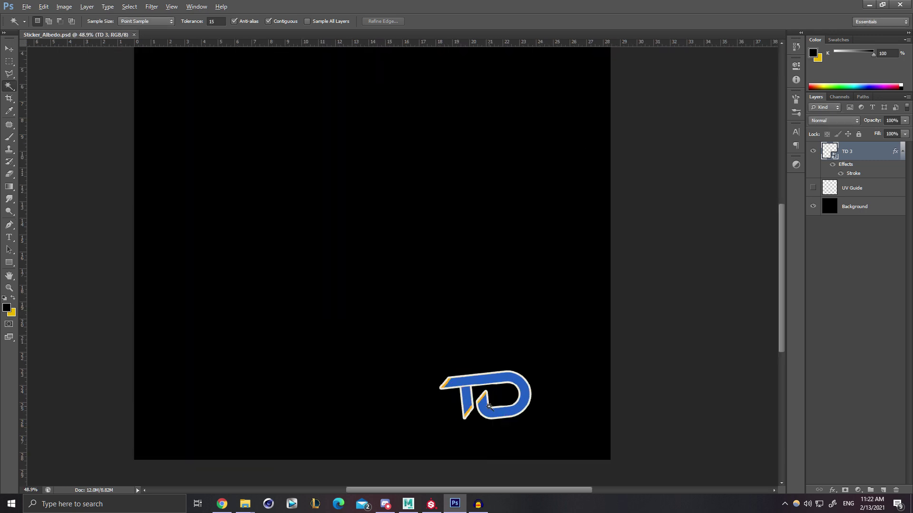
alt+scroll(488, 408, up, 3)
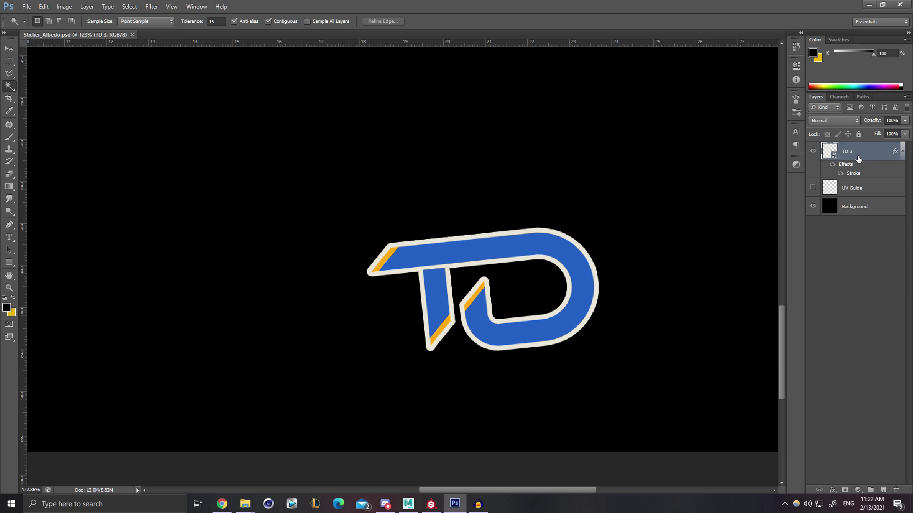
key(ctrl+j)
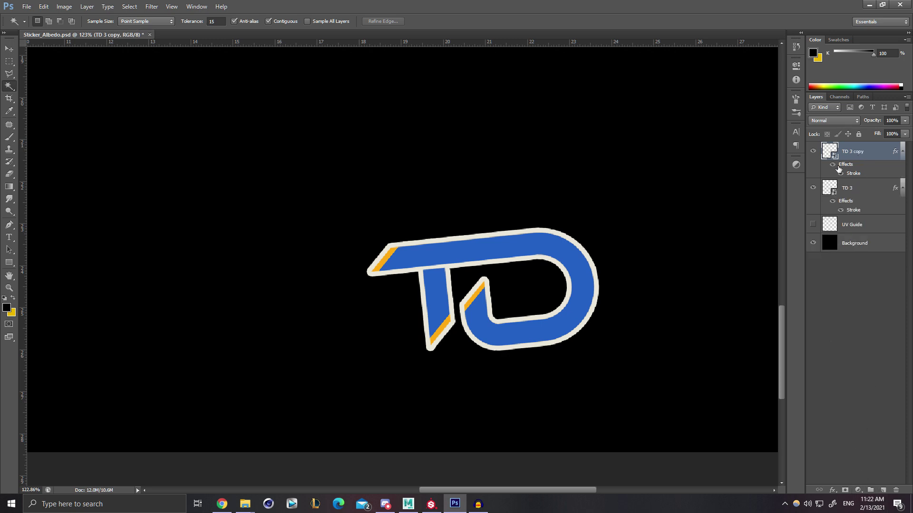
click(883, 490)
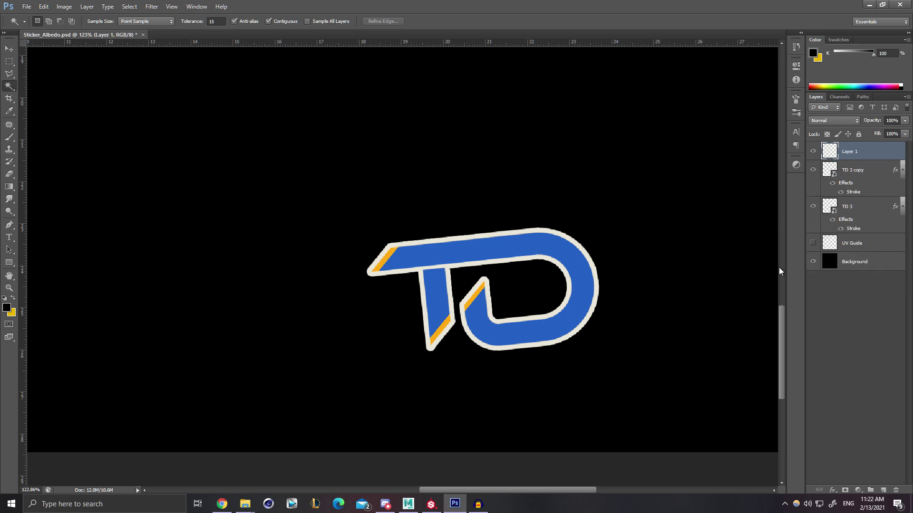
Try merging all visible layers, undo it, and merge only the new empty layer with the TD 3 copy.
click(856, 172)
ctrl+click(857, 152)
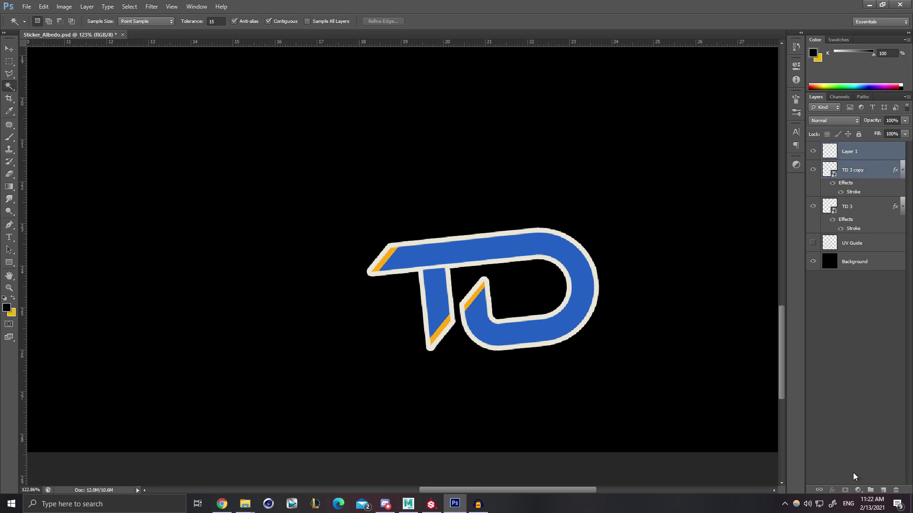
key(shift+ctrl+e)
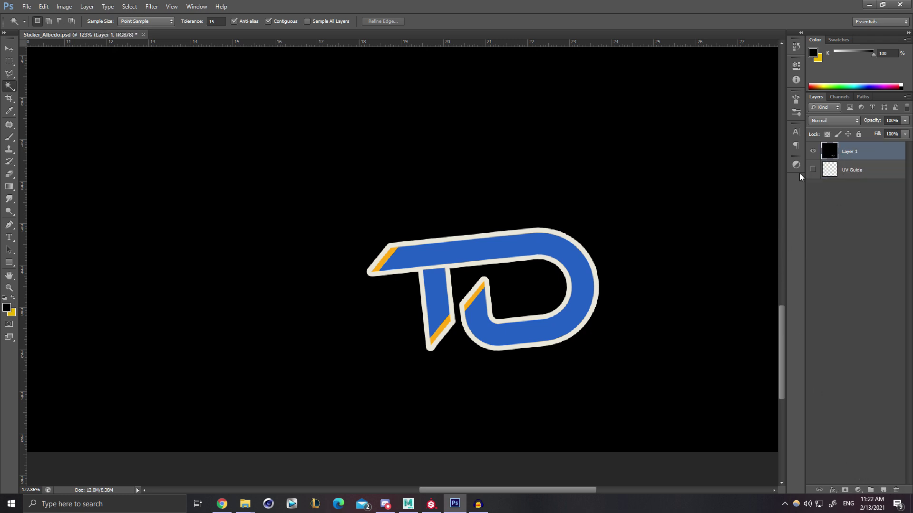
key(ctrl+z)
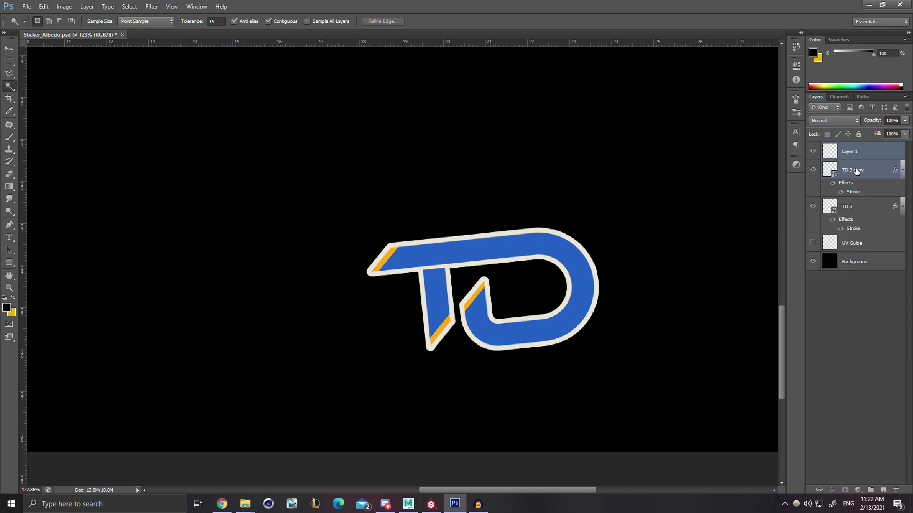
ctrl+click(856, 152)
ctrl+click(856, 152)
key(ctrl+e)
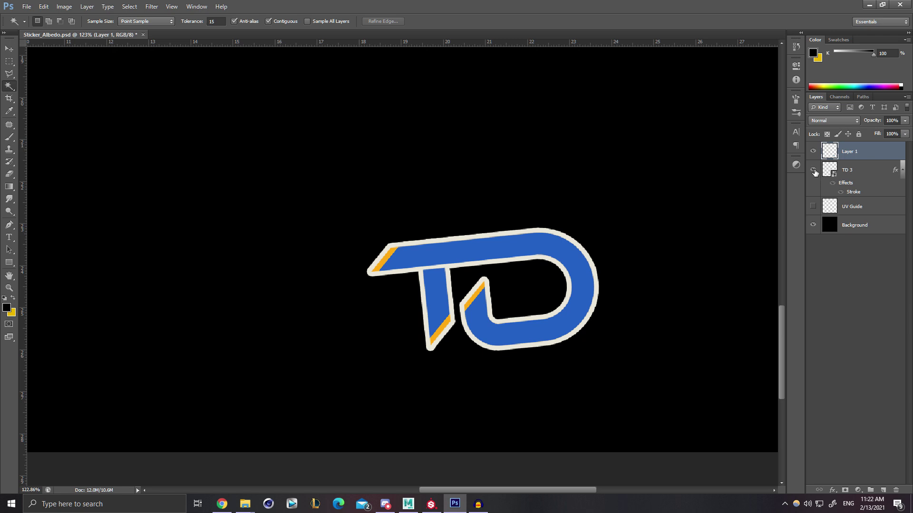
Turn the merged logo layer pure white by raising its Hue/Saturation Lightness to +100.
key(ctrl+u)
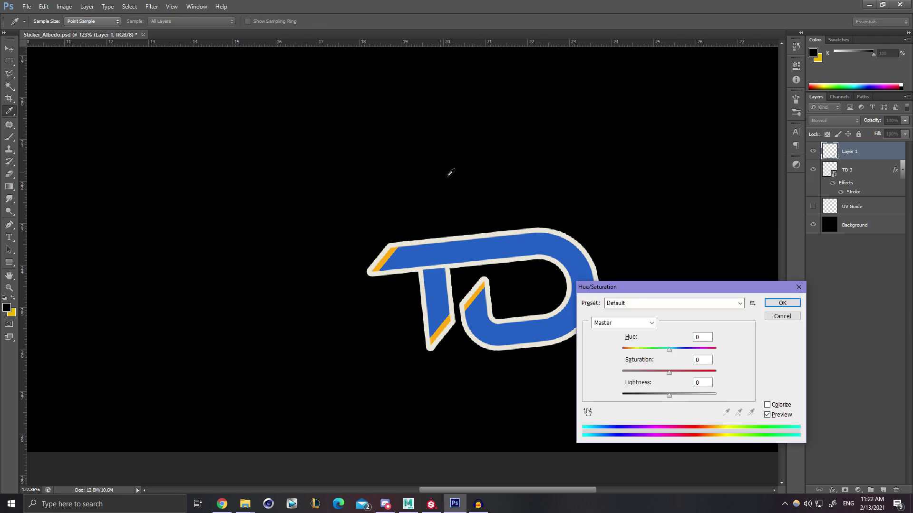
drag(669, 394, 782, 395)
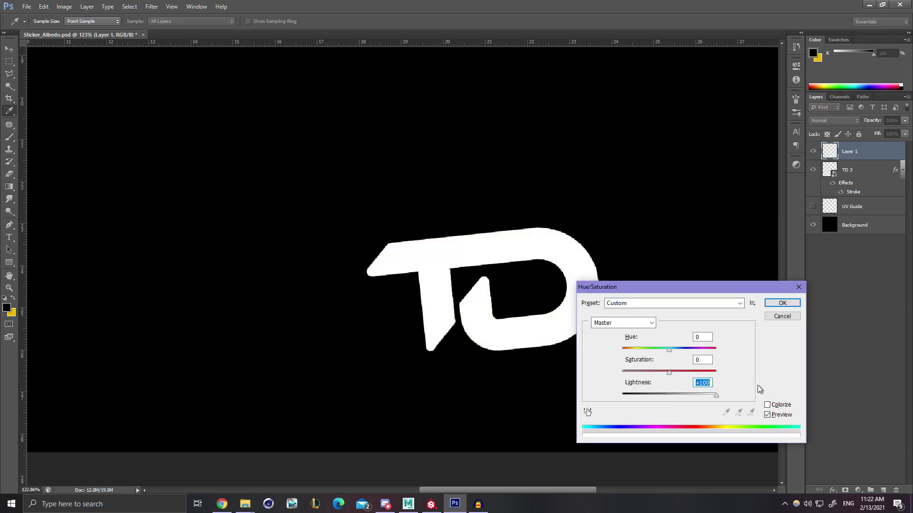
click(782, 303)
alt+scroll(621, 292, down, 8)
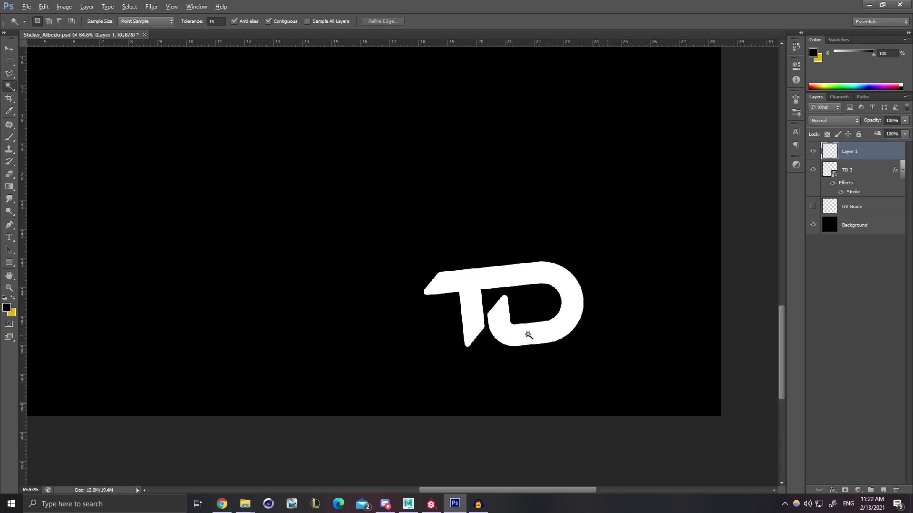
Save the white logo version as Sticker_Mask.psd with Maximize Compatibility on.
alt+scroll(529, 344, up, 1)
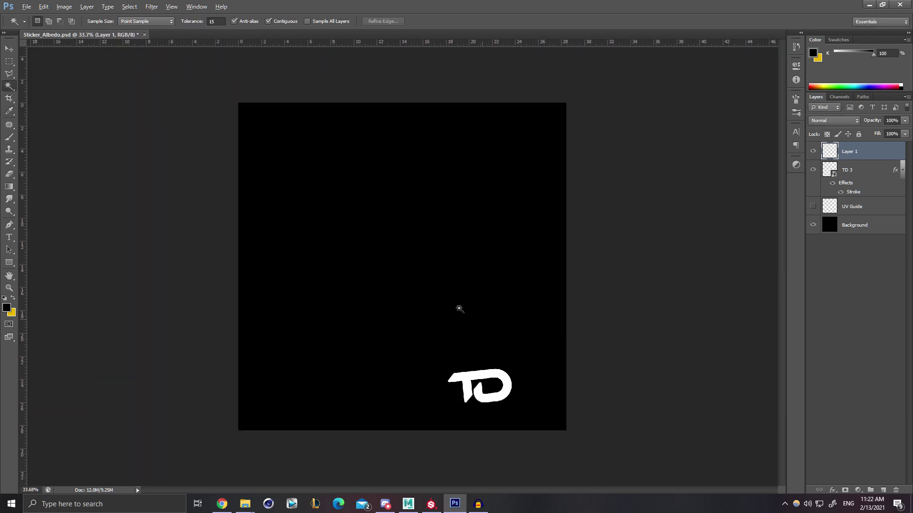
click(26, 6)
click(61, 121)
click(565, 156)
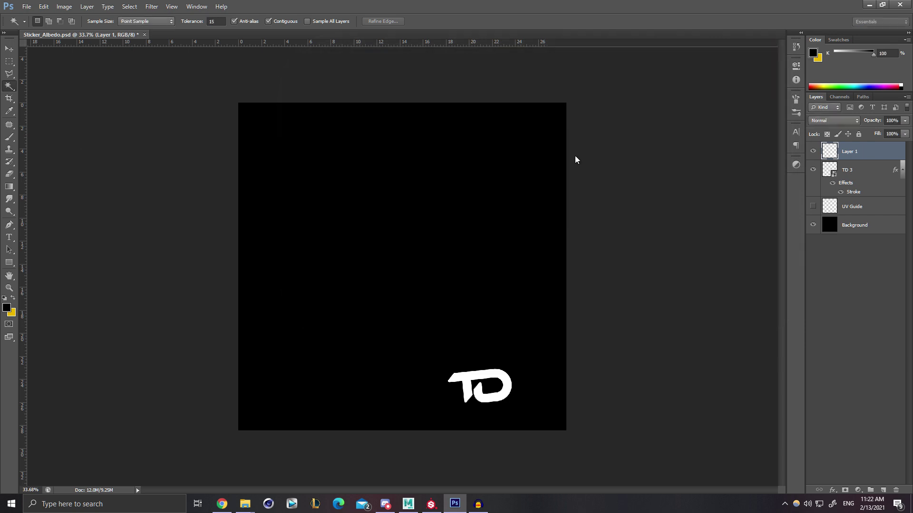
Switch to Substance Painter and reload the Sticker_Albedo and Sticker_Mask project textures.
click(431, 504)
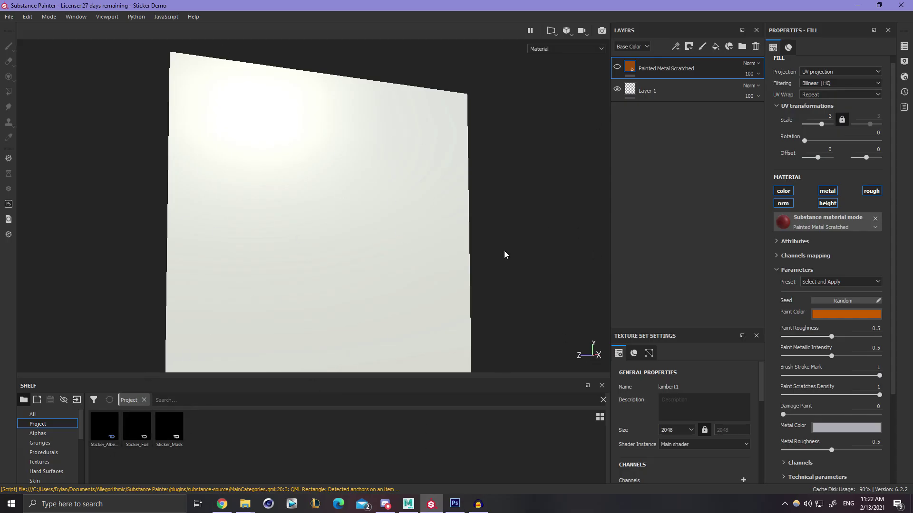
right_click(104, 421)
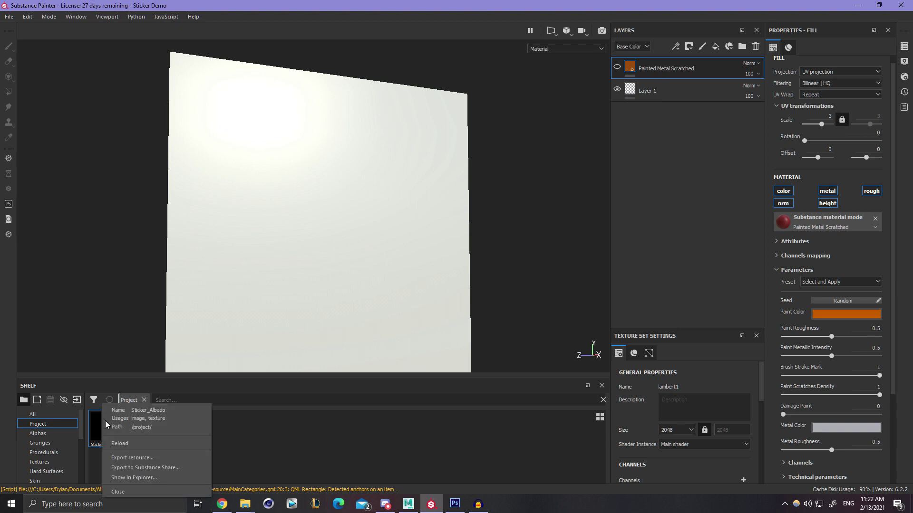
click(126, 447)
click(176, 435)
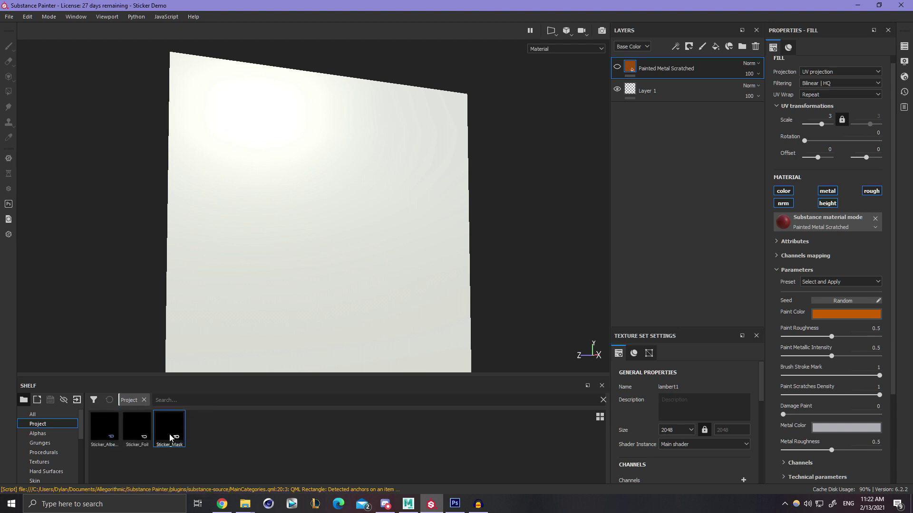
right_click(167, 426)
click(187, 448)
Search the smart materials in the shelf for "sticker".
scroll(58, 444, down, 2)
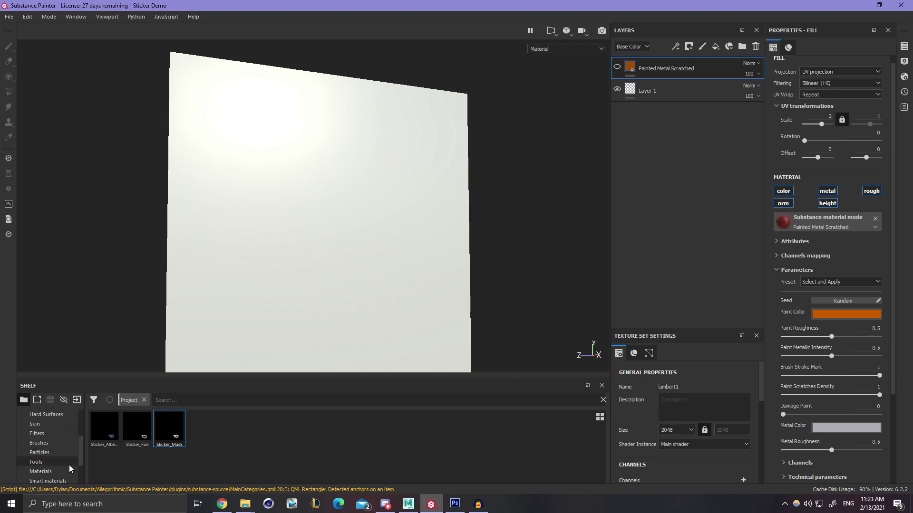
click(44, 481)
text(sticker)
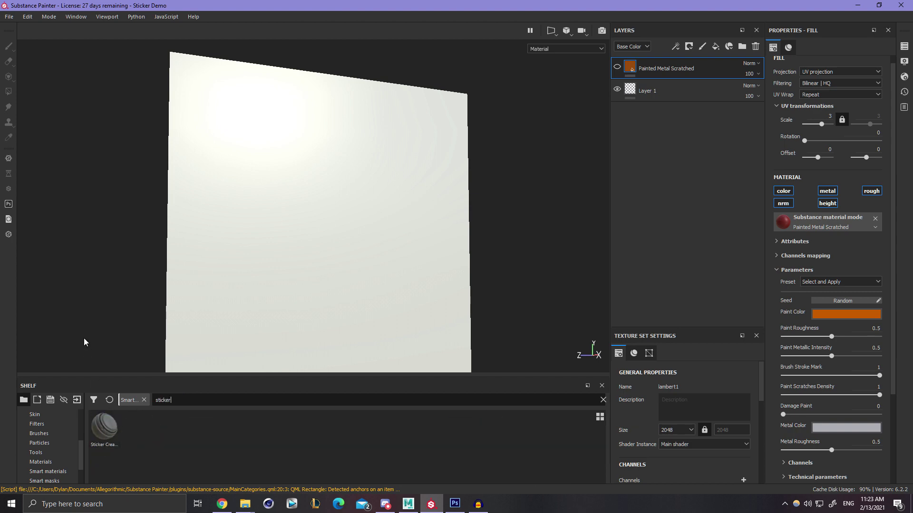
Uncover the desktop to look at the Sticker Creator.spsm file, and restore the maximized Substance Painter window.
mouse_move(337, 1)
mouse_down()
mouse_move(581, 131)
mouse_move(497, 138)
mouse_up()
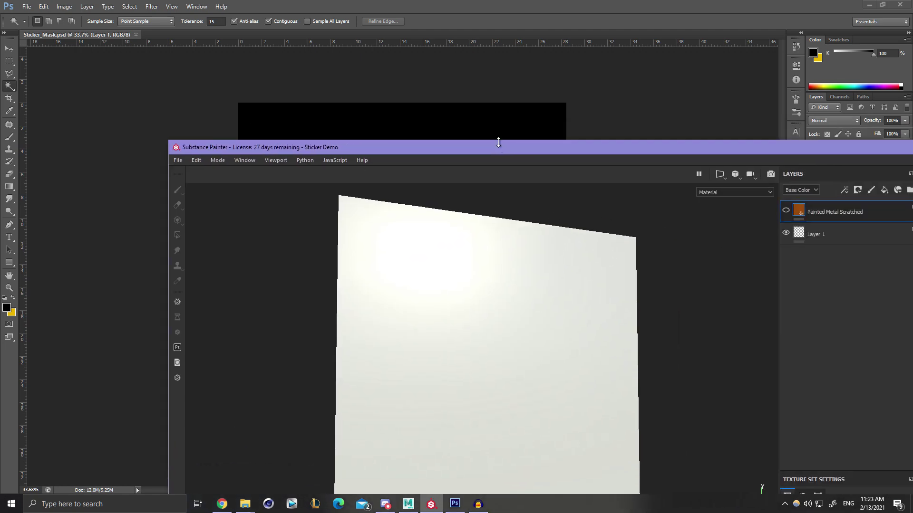
click(871, 7)
click(857, 4)
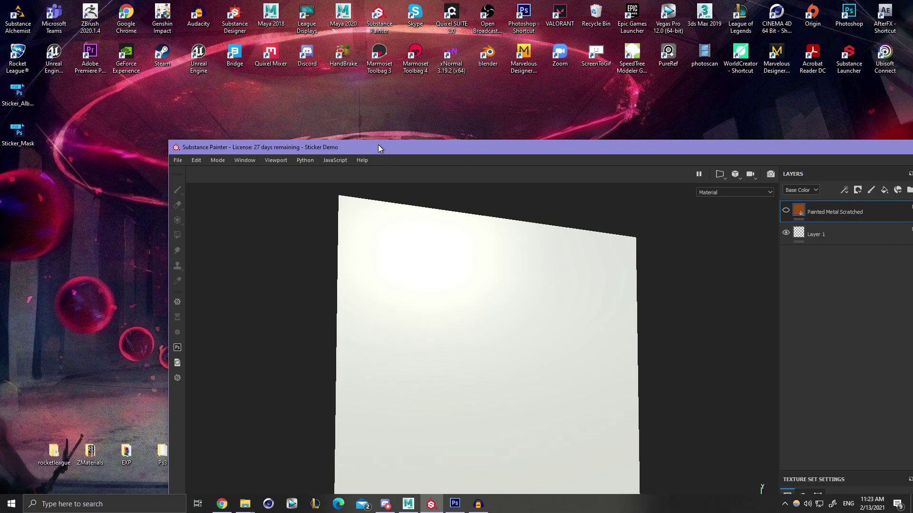
mouse_move(378, 144)
mouse_down()
mouse_move(696, 47)
mouse_move(649, 33)
mouse_up()
click(379, 217)
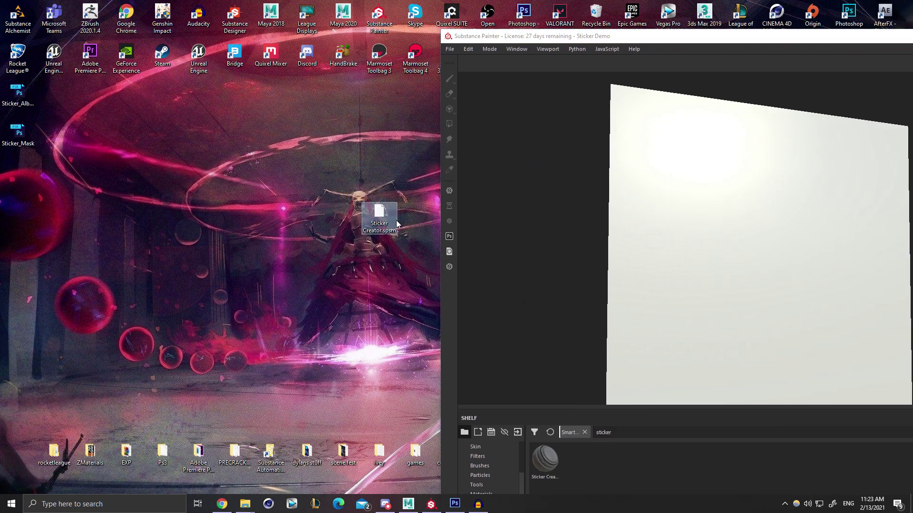
drag(452, 302, 381, 222)
mouse_move(784, 38)
mouse_down()
mouse_move(180, 85)
mouse_move(334, 0)
mouse_up()
Add the Sticker Creator smart material at the top of the layer stack, above Painted Metal Scratched.
drag(104, 428, 687, 58)
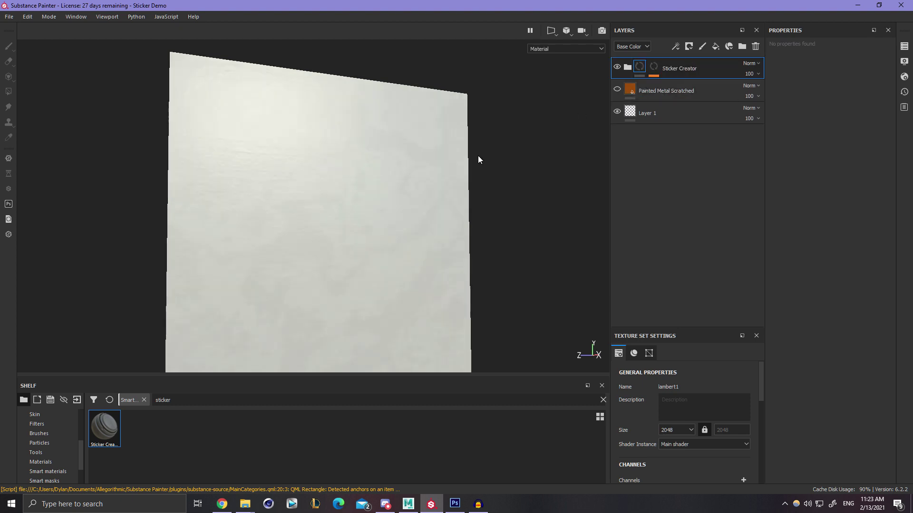
scroll(417, 255, up, 3)
alt+drag(416, 255, 332, 244)
scroll(333, 244, up, 2)
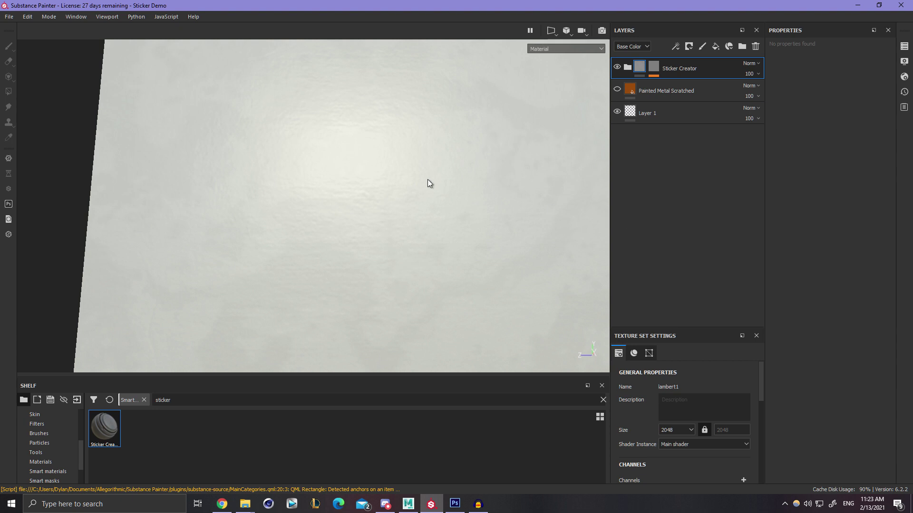
Show the project textures in the shelf, and expand the Sticker Creator folder and the mask effects of the folder and its layers.
scroll(68, 444, up, 3)
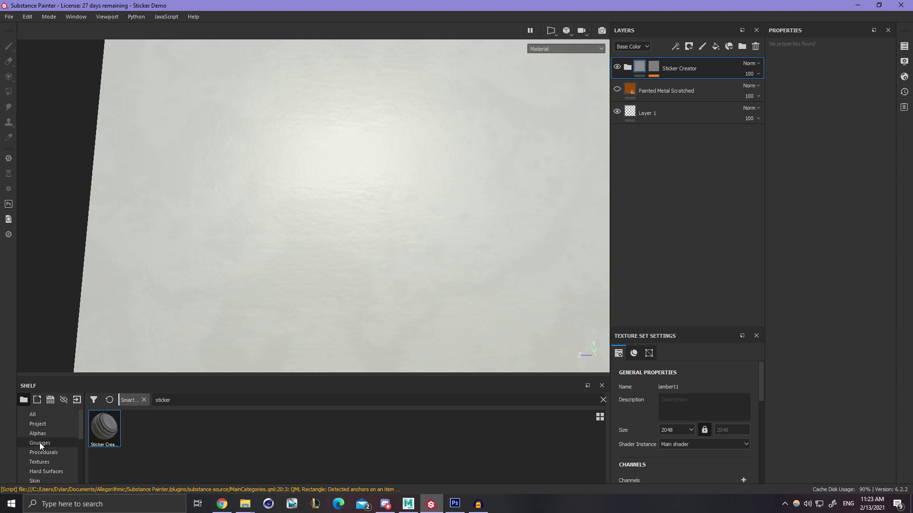
click(37, 425)
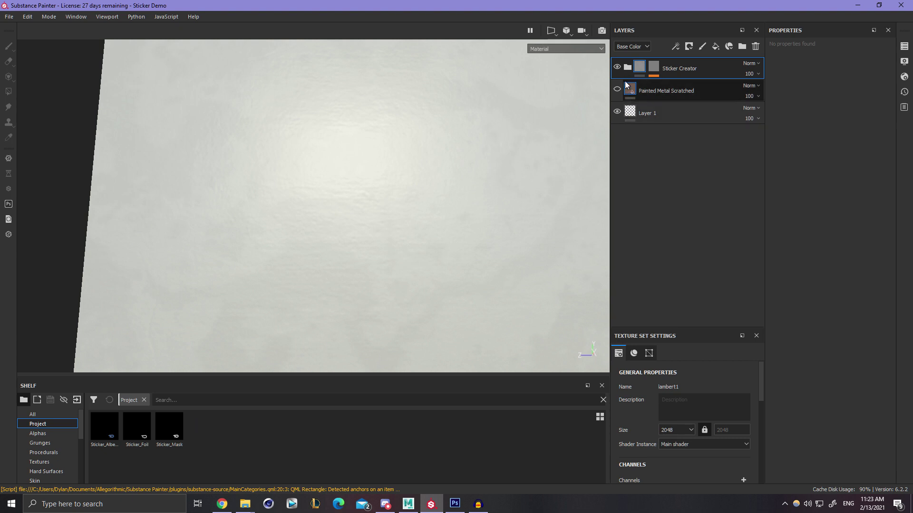
click(627, 67)
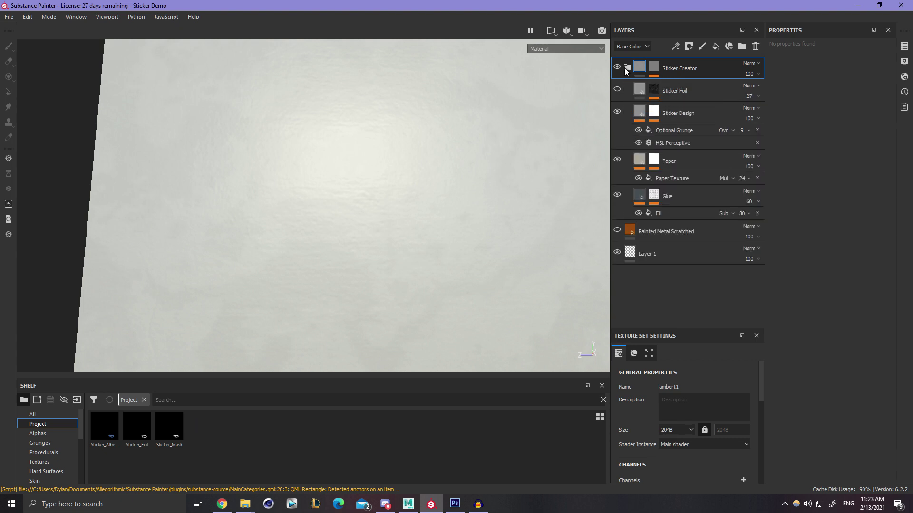
double_click(666, 69)
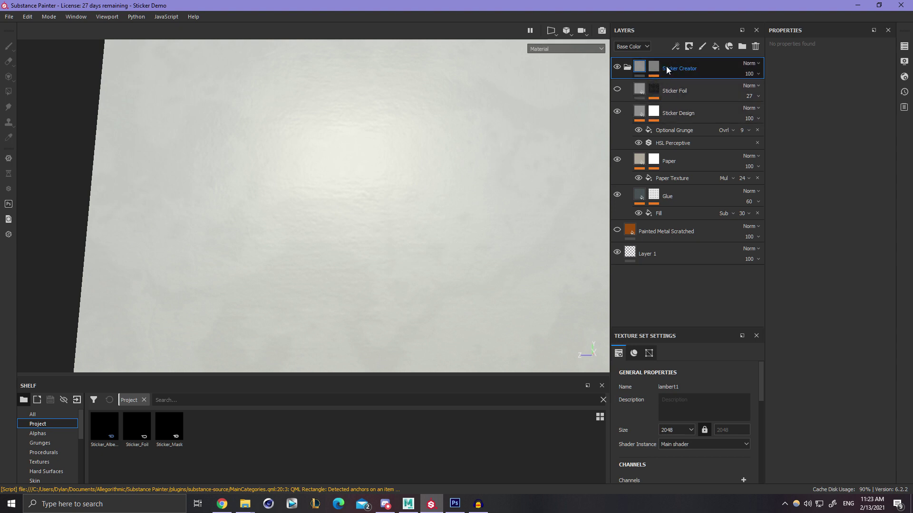
click(654, 67)
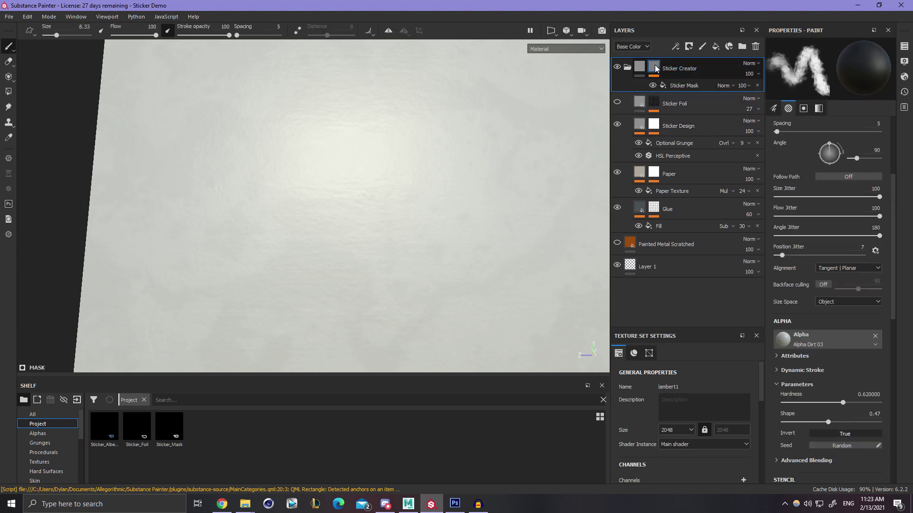
click(653, 106)
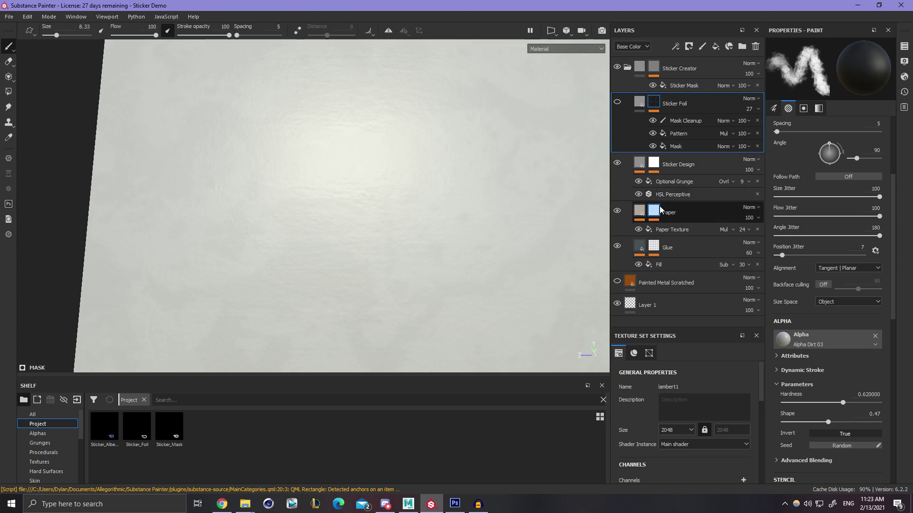
click(655, 165)
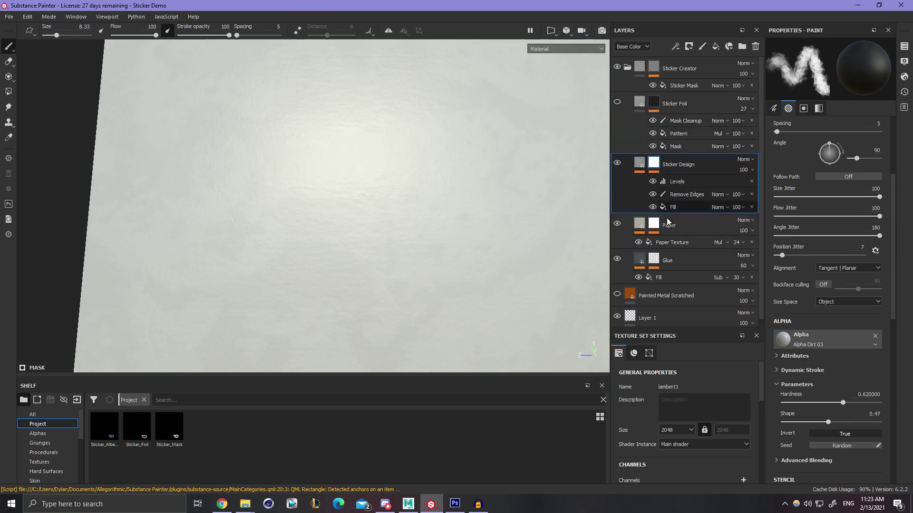
click(655, 224)
click(654, 273)
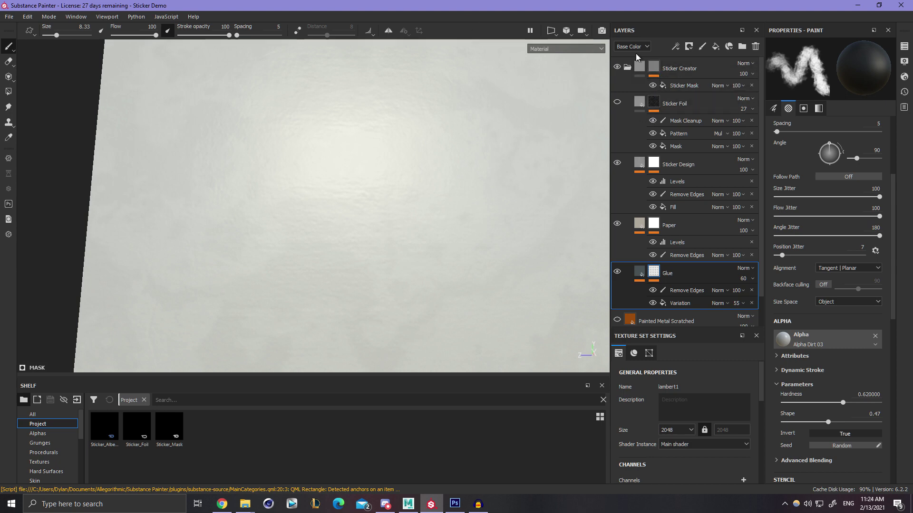
Assign the Sticker_Mask texture to the grayscale of the Sticker Mask fill and inspect the logo shape on the cube.
click(689, 86)
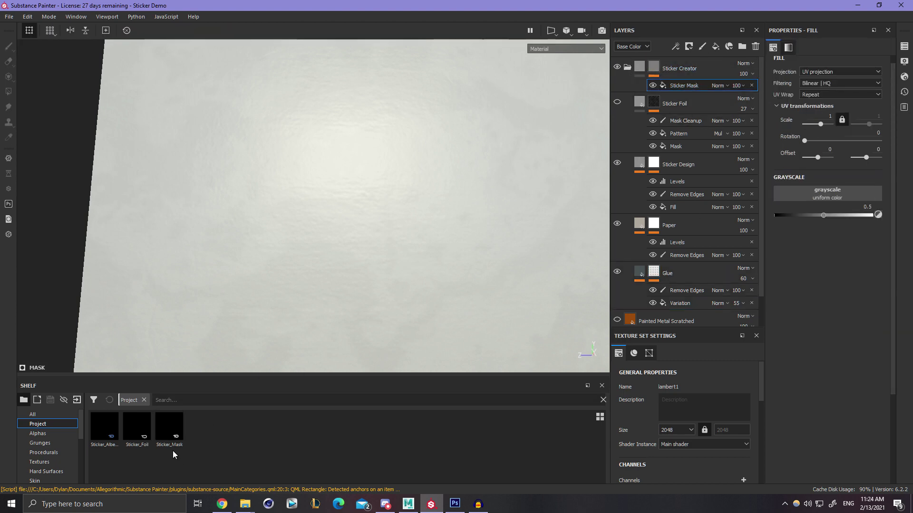
drag(174, 434, 832, 194)
alt+right_drag(421, 206, 213, 192)
alt+drag(214, 193, 236, 162)
alt+right_drag(236, 161, 312, 222)
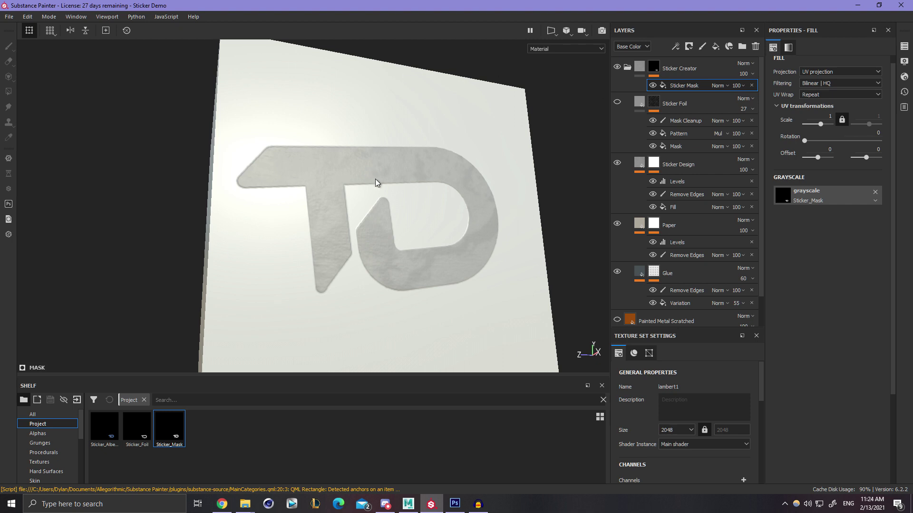
alt+right_drag(374, 209, 376, 257)
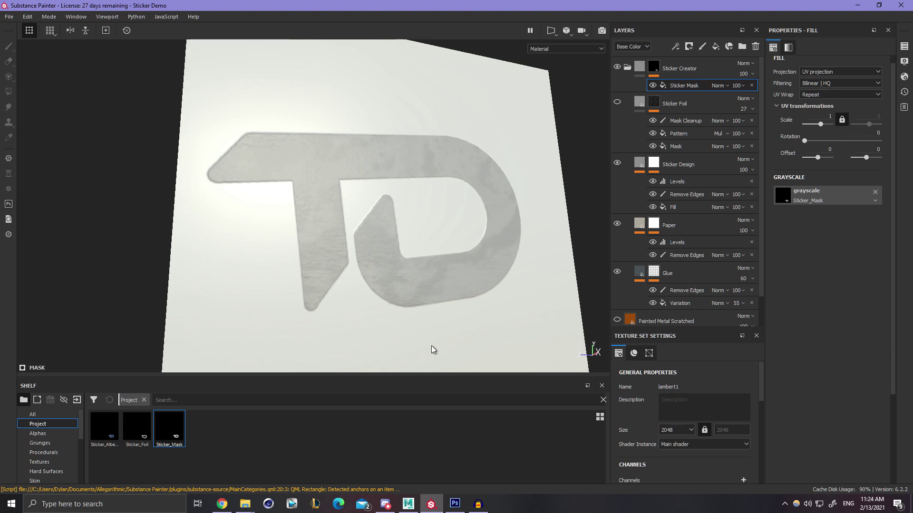
alt+middle_drag(432, 350, 432, 252)
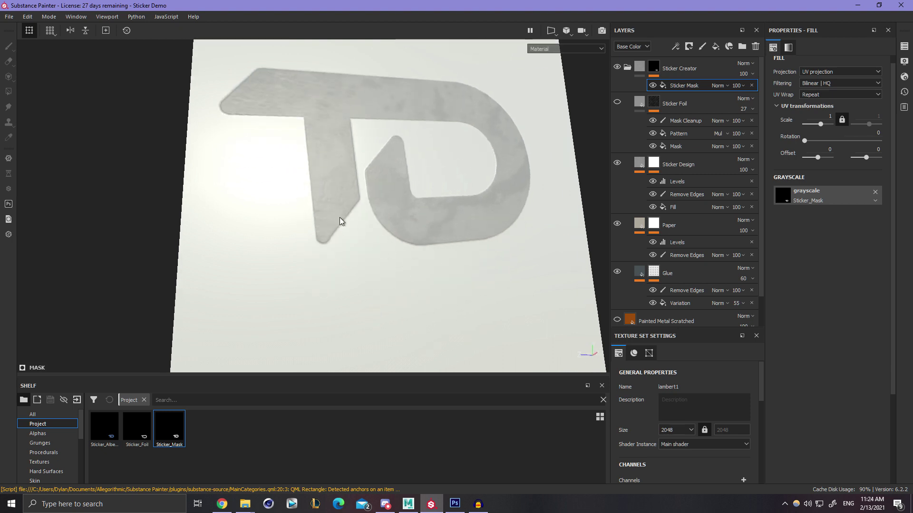
alt+right_drag(340, 217, 423, 247)
alt+drag(423, 247, 474, 297)
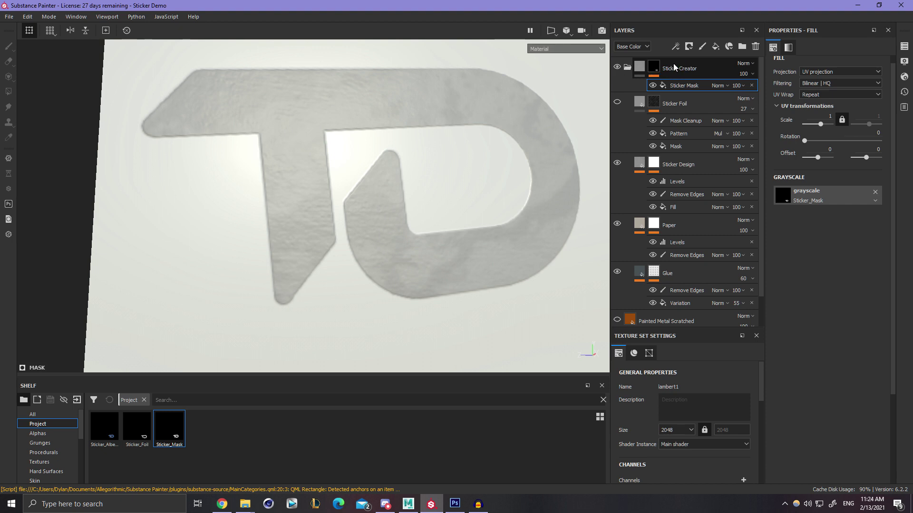
alt+drag(396, 252, 437, 272)
alt+middle_drag(437, 272, 443, 231)
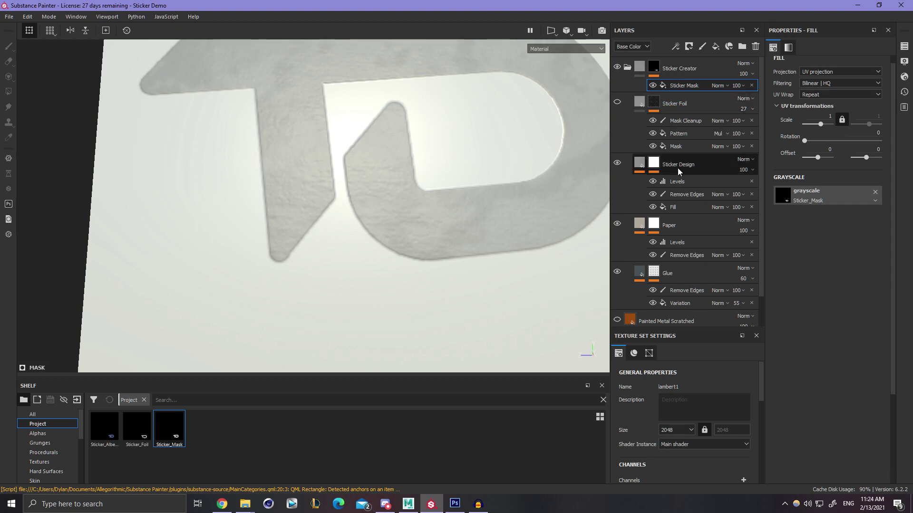
Assign the Sticker_Albedo texture to the Sticker Design layer's Base Color and inspect the coloured logo on the cube.
click(654, 171)
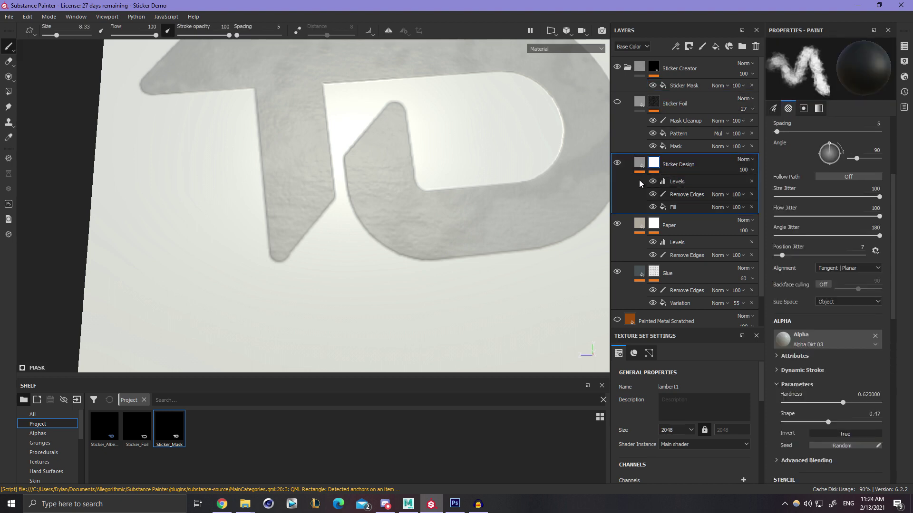
click(638, 166)
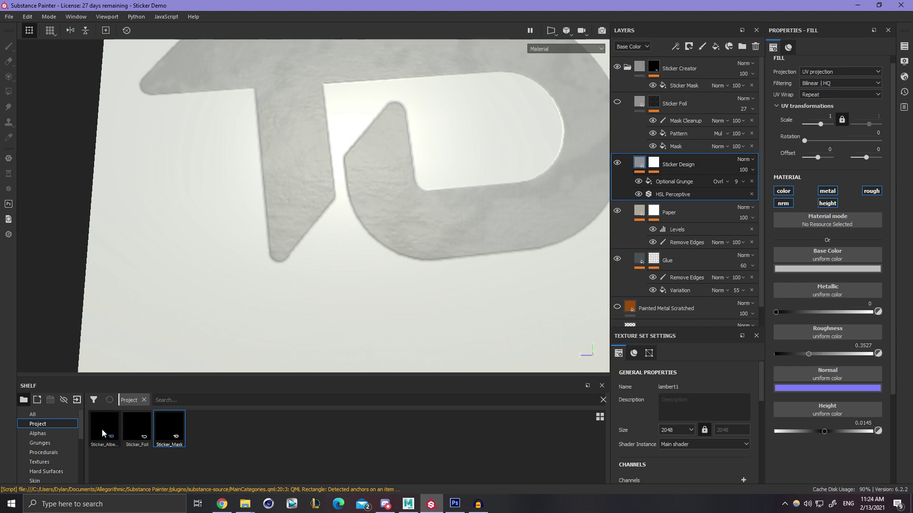
drag(102, 432, 827, 254)
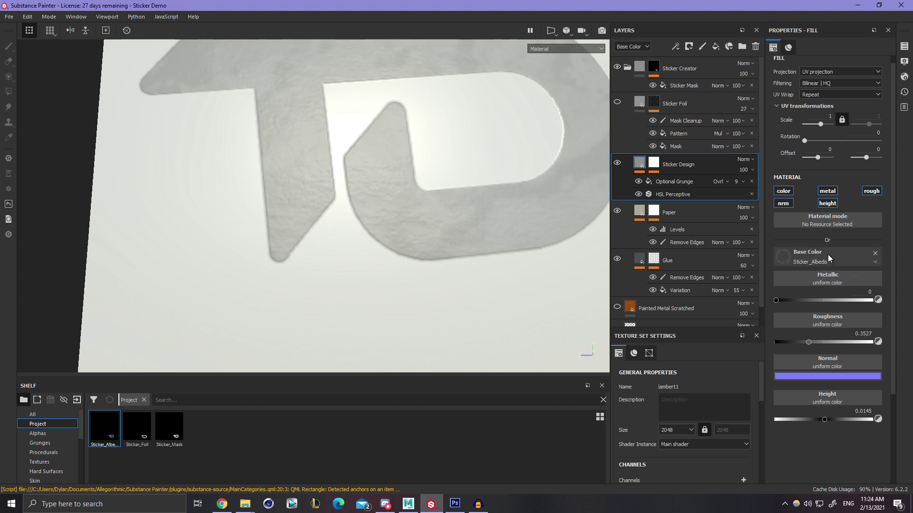
scroll(392, 221, down, 2)
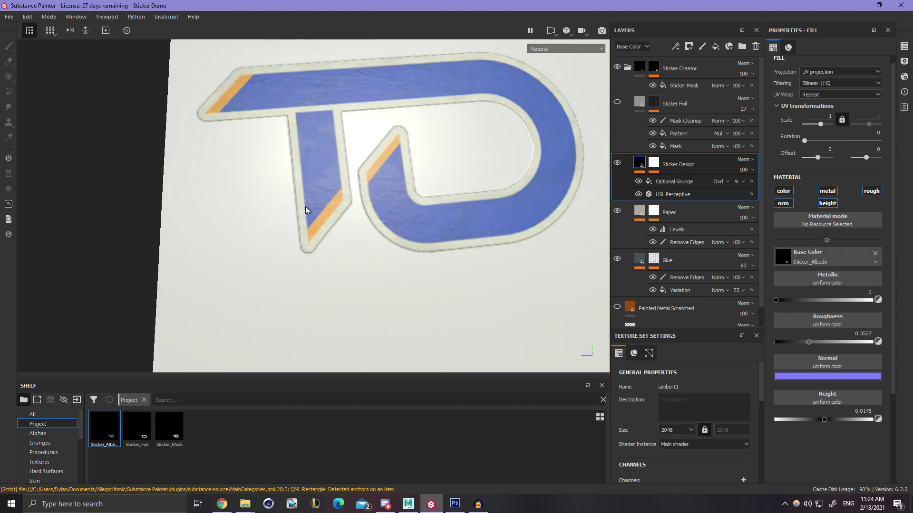
alt+drag(306, 207, 273, 261)
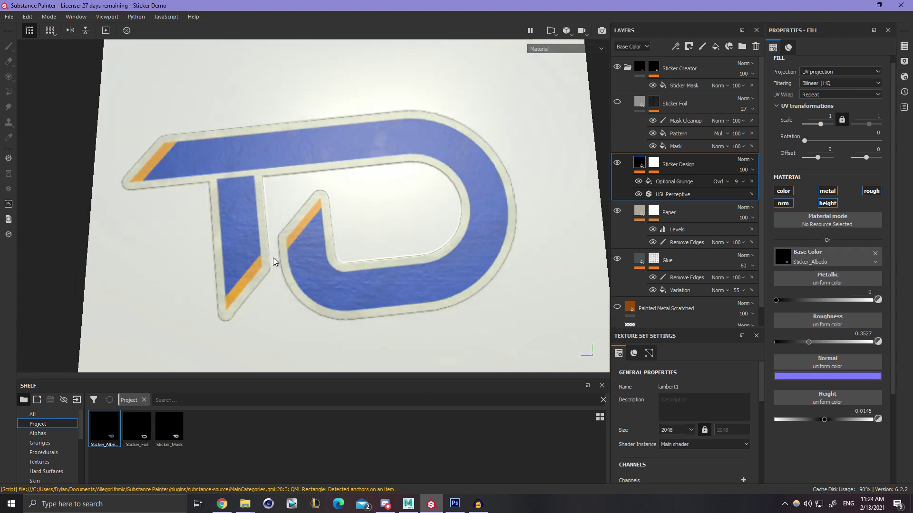
alt+right_drag(272, 253, 417, 248)
alt+middle_drag(412, 289, 430, 271)
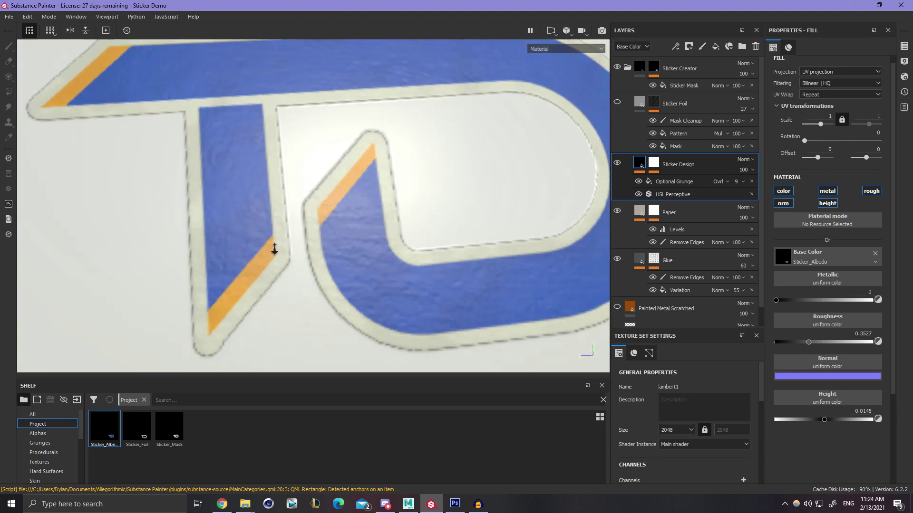
alt+right_drag(274, 248, 370, 111)
scroll(516, 291, up, 2)
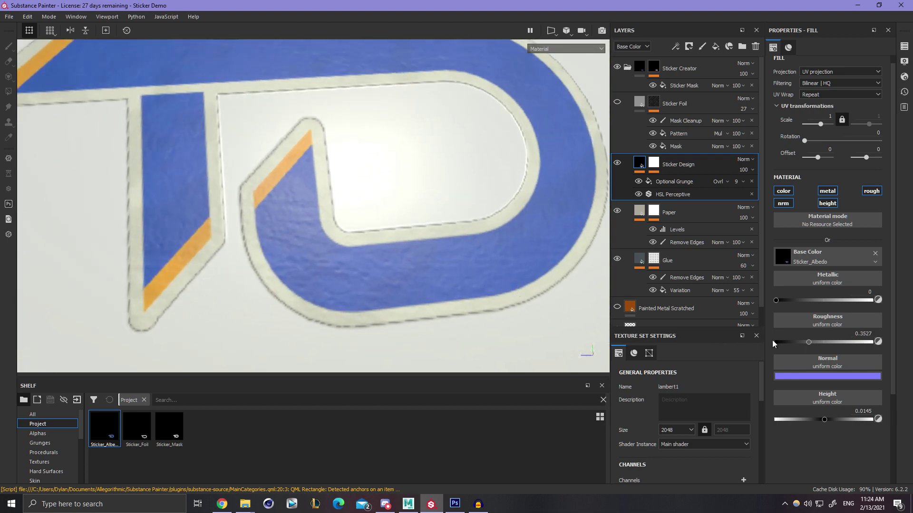
Try a higher roughness on the Sticker Design layer and check the TD sticker's surface from several angles.
drag(806, 343, 819, 346)
scroll(438, 274, down, 2)
alt+middle_drag(279, 263, 214, 257)
alt+drag(214, 257, 247, 247)
alt+drag(284, 173, 428, 204)
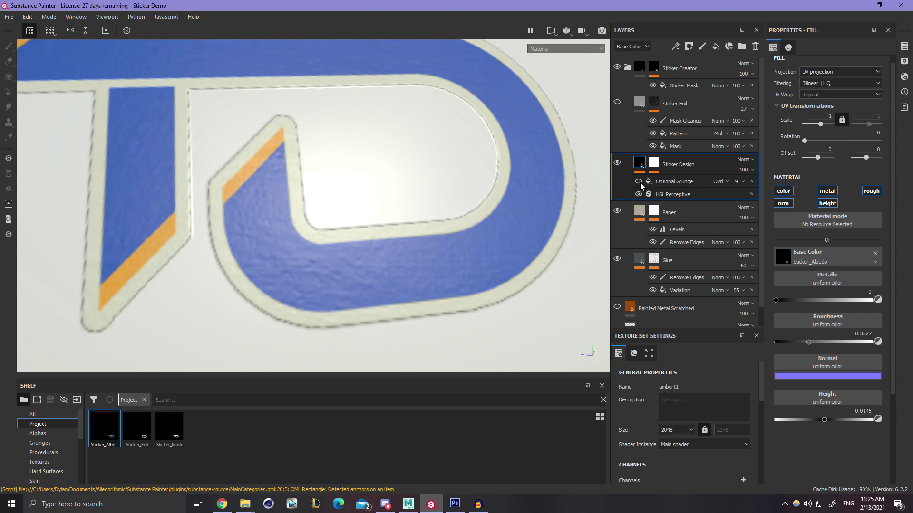
scroll(231, 236, down, 1)
alt+drag(231, 237, 267, 248)
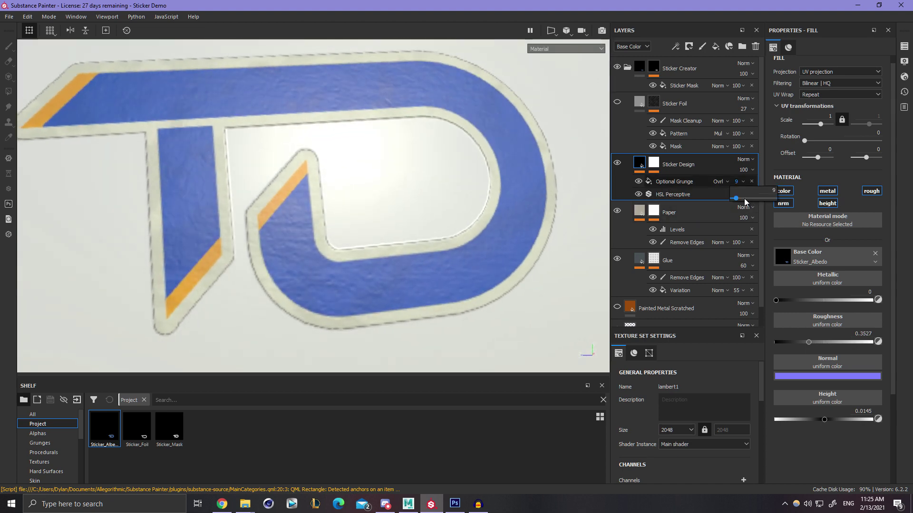
Try the Optional Grunge overlay on the Sticker Design layer at 53 opacity, and undo the change.
drag(744, 201, 753, 200)
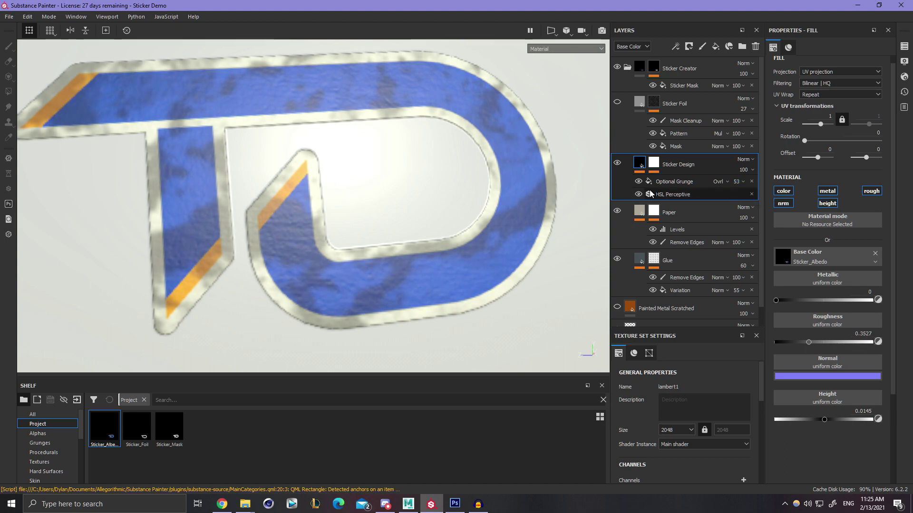
key(ctrl+z)
alt+drag(365, 177, 387, 217)
Inspect the sticker's roughness channel alone on the cube from several angles, and restore the full Material view.
click(566, 49)
click(559, 87)
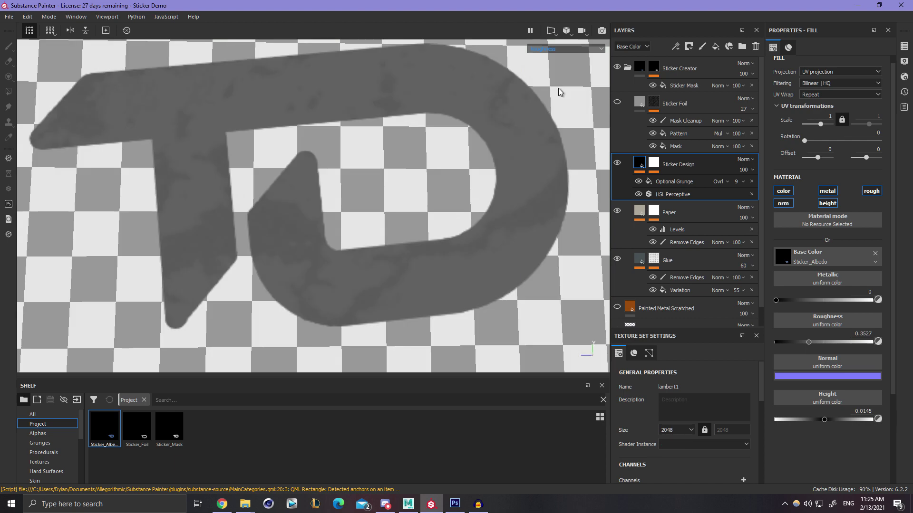
alt+drag(488, 160, 438, 166)
alt+right_drag(437, 190, 534, 366)
alt+drag(231, 313, 367, 270)
click(631, 48)
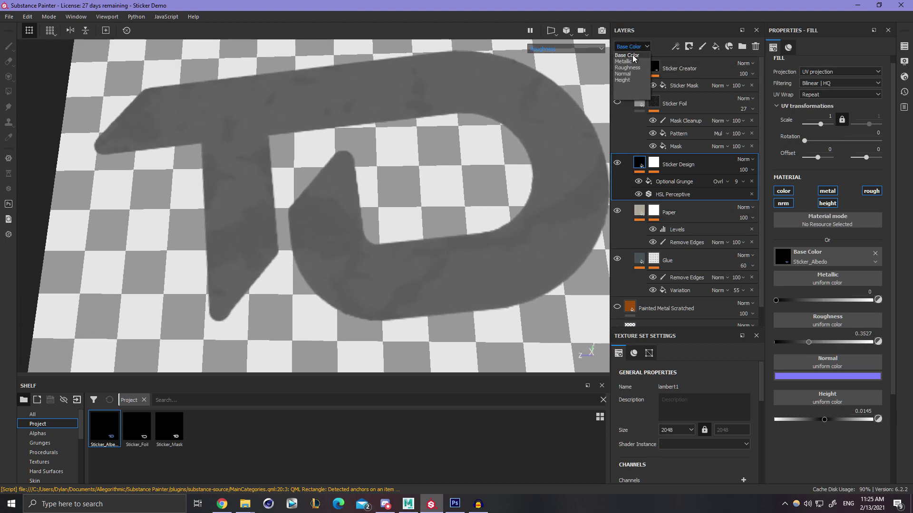
click(632, 54)
click(566, 48)
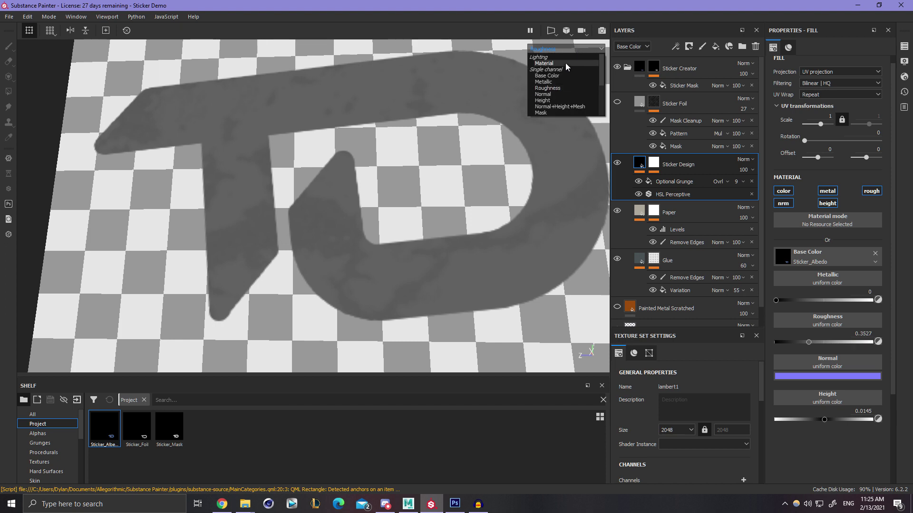
click(565, 62)
Set the Optional Grunge fill's UV scale to 0.5 and inspect the sticker surface under different angles.
alt+middle_drag(466, 240, 455, 241)
click(659, 183)
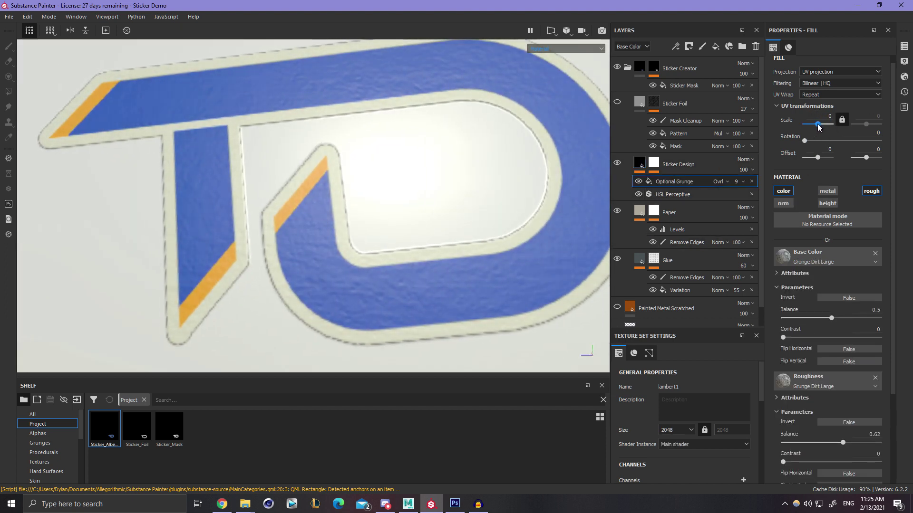
click(224, 505)
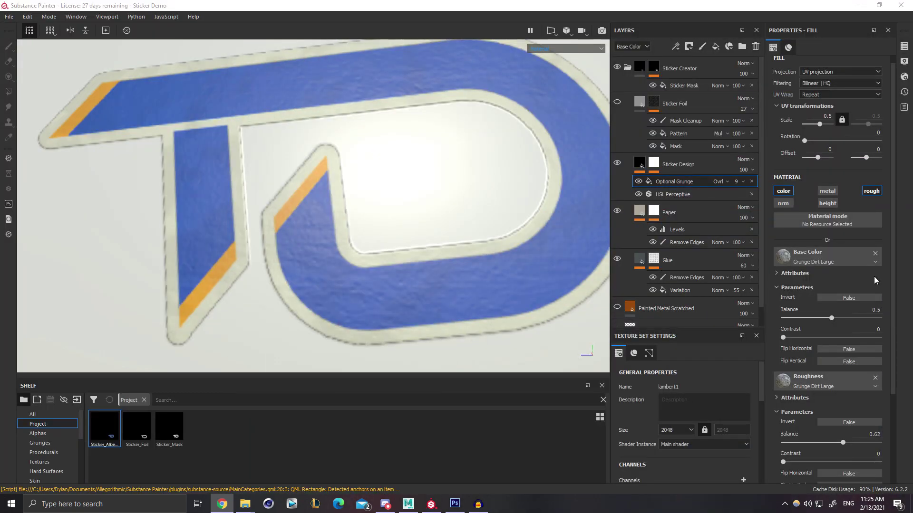
mouse_move(545, 193)
alt+right_down()
mouse_move(430, 193)
mouse_move(372, 211)
alt+right_up()
alt+middle_drag(372, 212, 187, 191)
alt+drag(388, 320, 280, 252)
alt+right_drag(281, 253, 558, 336)
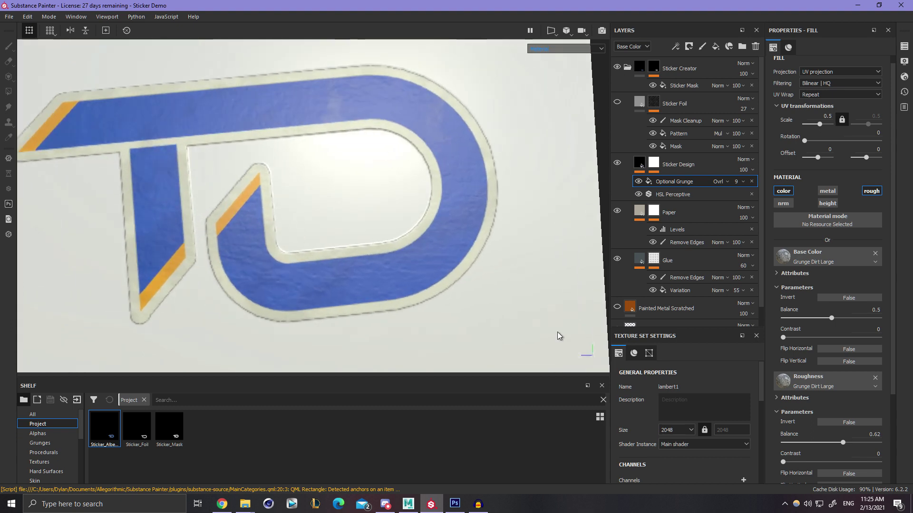
alt+drag(558, 336, 514, 271)
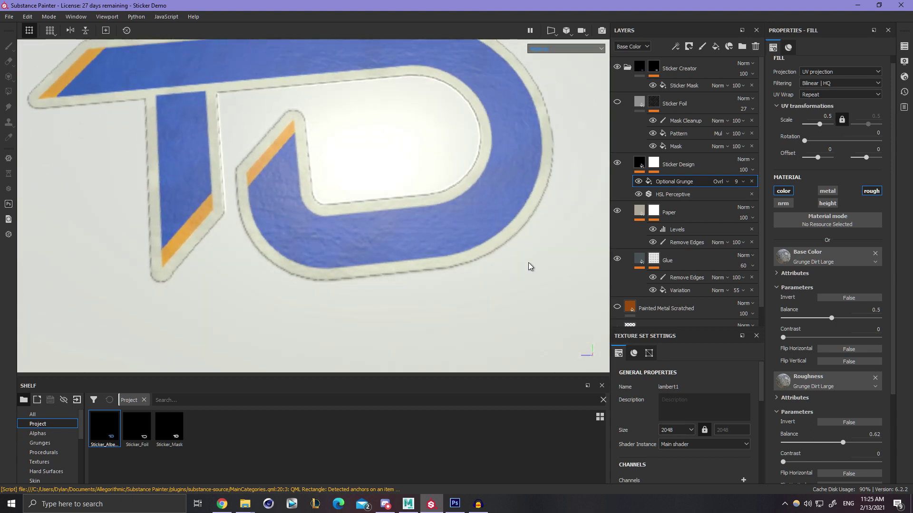
alt+middle_drag(451, 267, 462, 252)
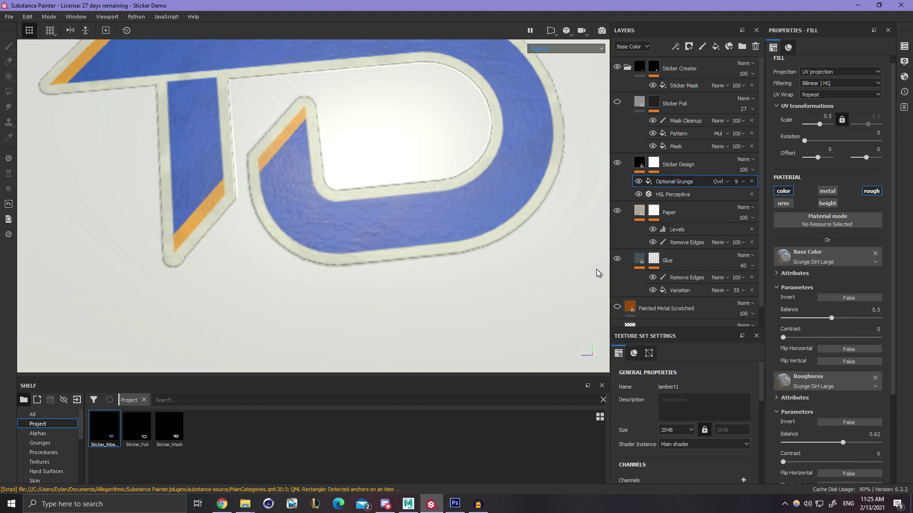
alt+drag(458, 243, 554, 275)
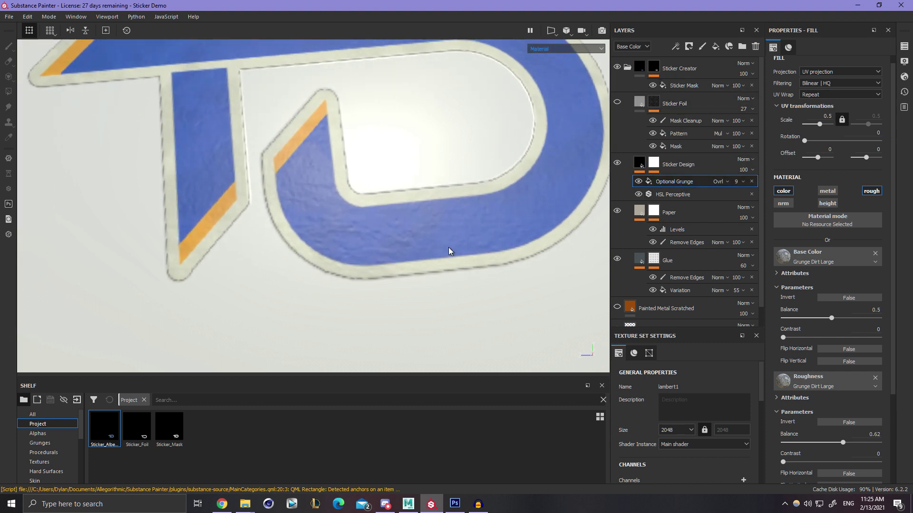
alt+right_drag(448, 251, 346, 261)
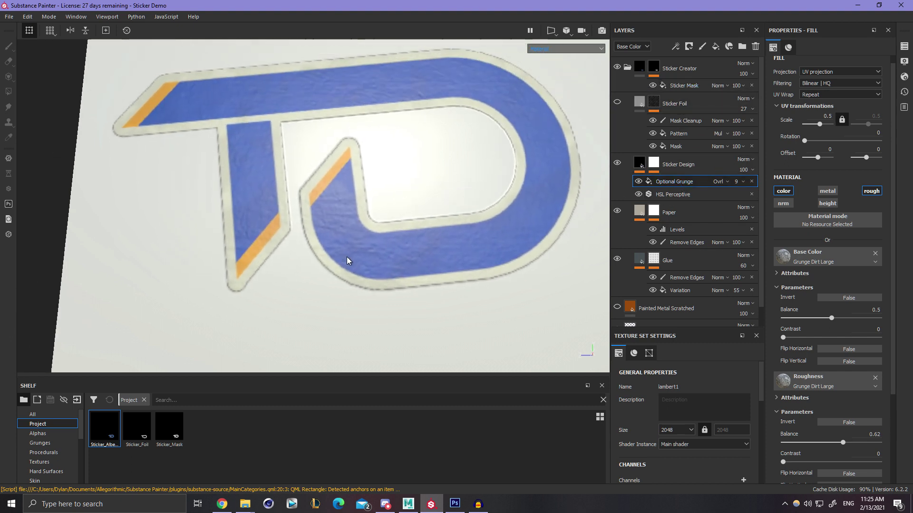
Select the Remove Edges paint effect in the Sticker Design mask and find and choose the Mold brush.
click(655, 165)
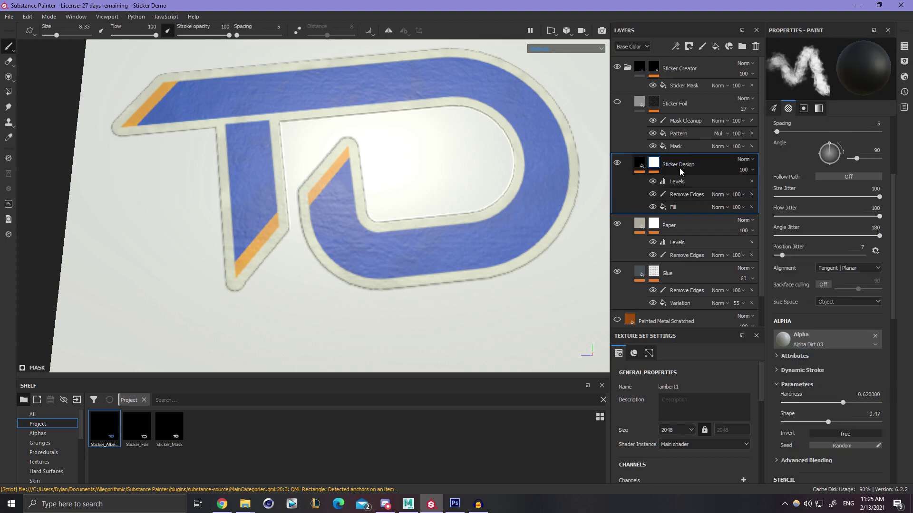
click(681, 195)
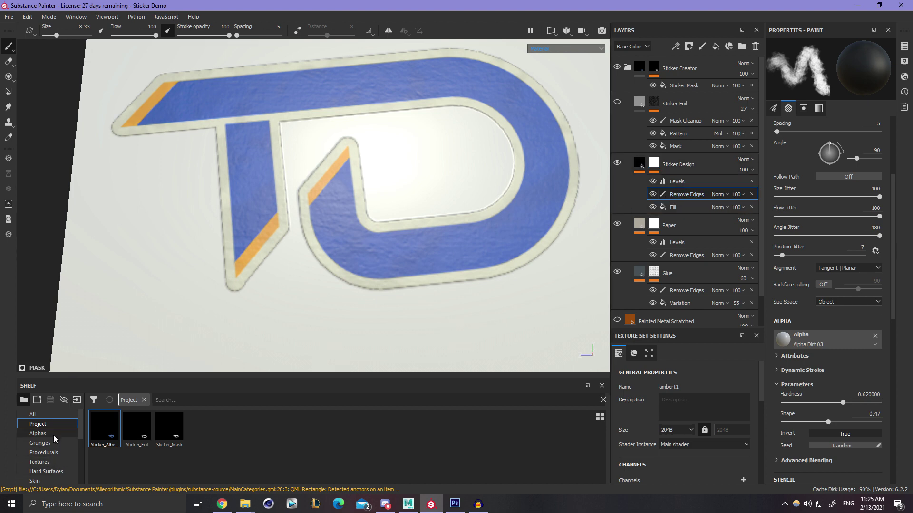
scroll(63, 462, down, 3)
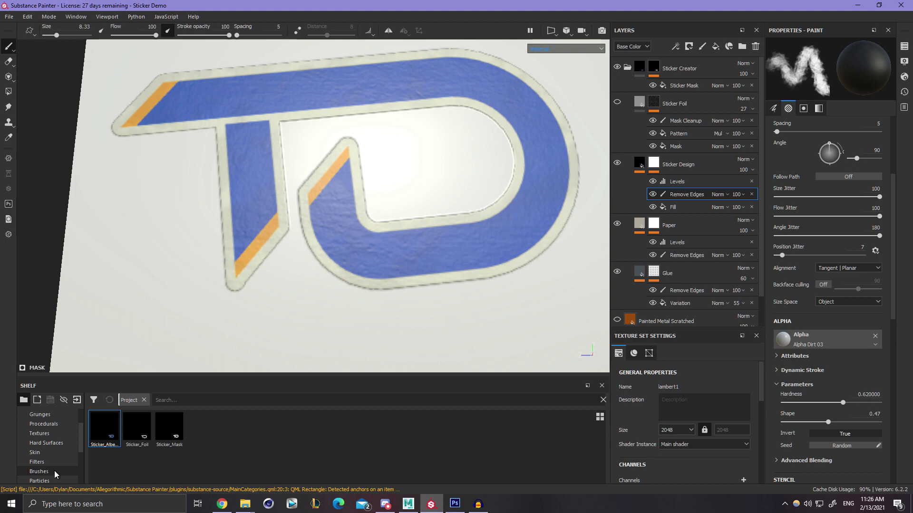
click(41, 471)
scroll(402, 248, up, 3)
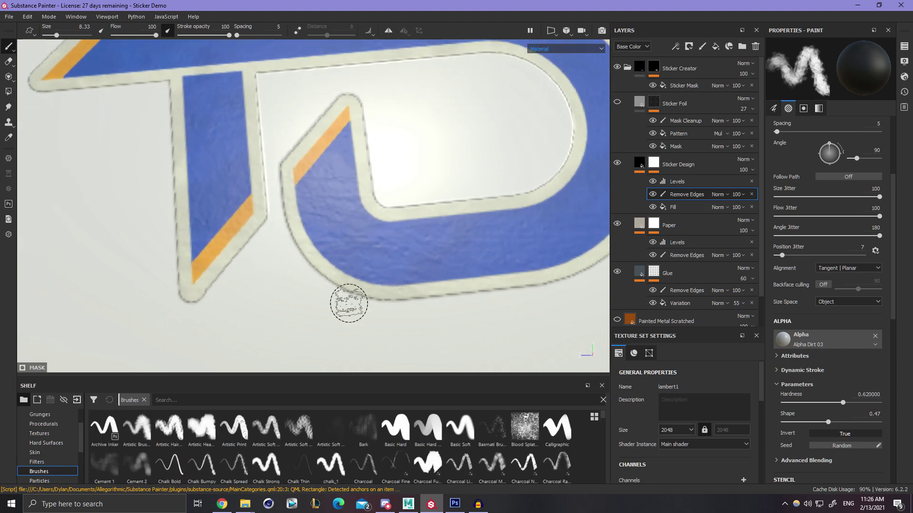
click(171, 402)
text(mold)
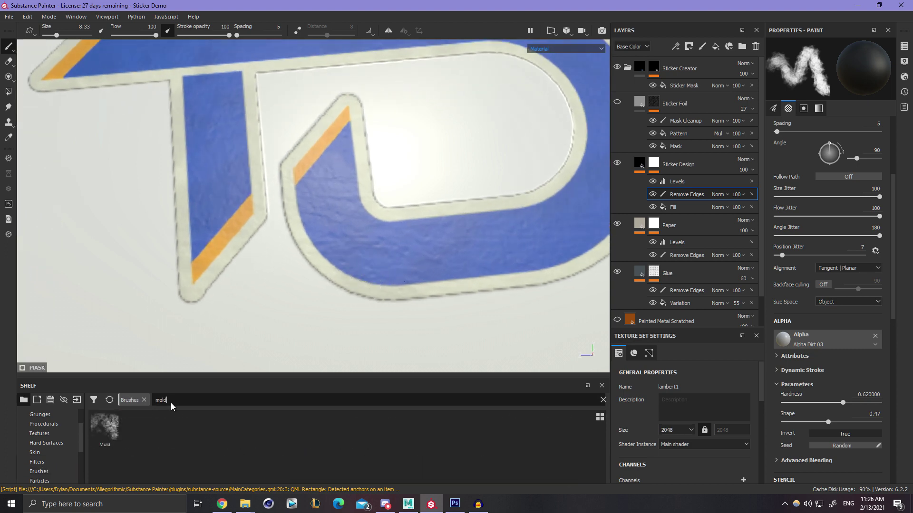
click(102, 422)
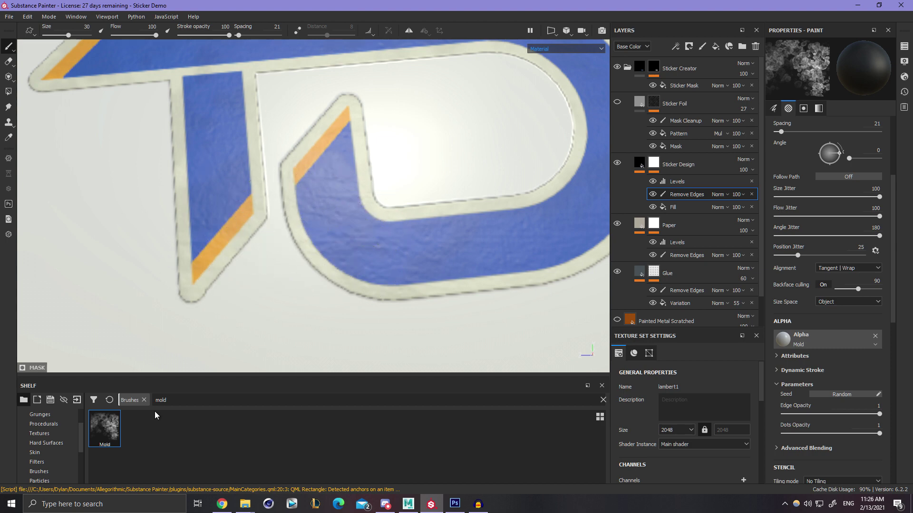
Wear away the printed design at the lower tip of the T's stem with the Mold brush at about size 10.
ctrl+right_drag(404, 305, 361, 304)
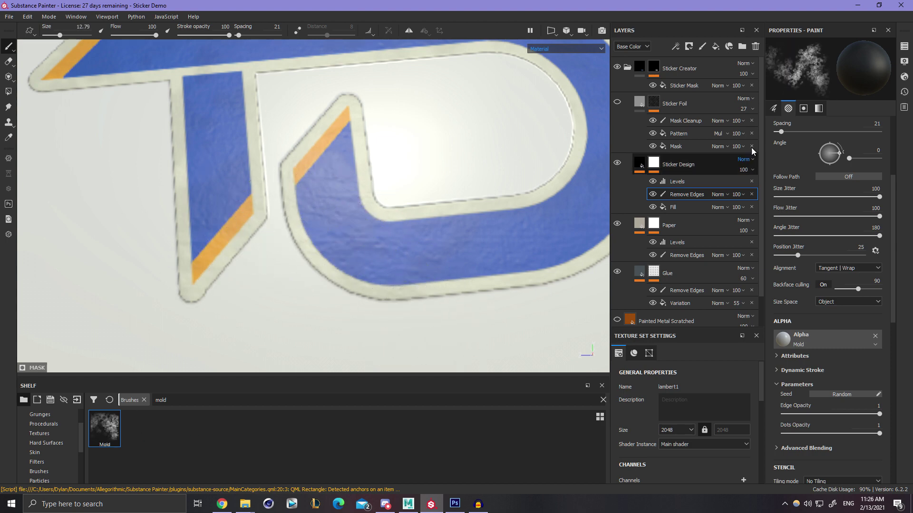
alt+right_drag(431, 244, 688, 202)
alt+middle_drag(364, 275, 391, 223)
ctrl+right_drag(352, 253, 347, 252)
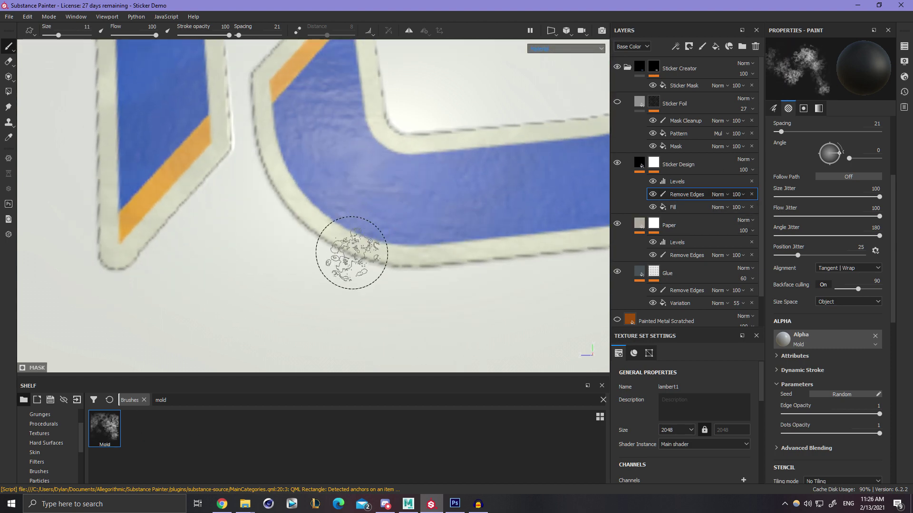
alt+middle_drag(167, 270, 310, 292)
mouse_move(279, 269)
mouse_down()
mouse_move(275, 254)
mouse_move(348, 241)
mouse_up()
alt+middle_drag(303, 227, 334, 269)
ctrl+right_drag(334, 269, 328, 269)
drag(351, 271, 382, 251)
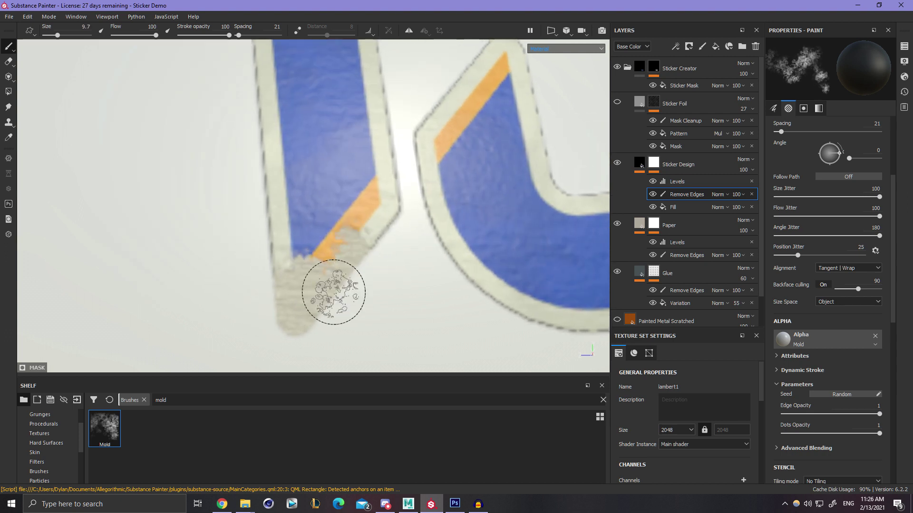
Refine the worn edge along the T stem's orange stripe with the Mold brush at size 6.64 and check it closely.
mouse_move(263, 252)
alt+right_down()
mouse_move(193, 267)
mouse_move(165, 261)
mouse_move(511, 285)
mouse_move(460, 265)
alt+right_up()
drag(472, 266, 520, 244)
alt+right_drag(486, 282, 290, 272)
alt+middle_drag(289, 272, 200, 205)
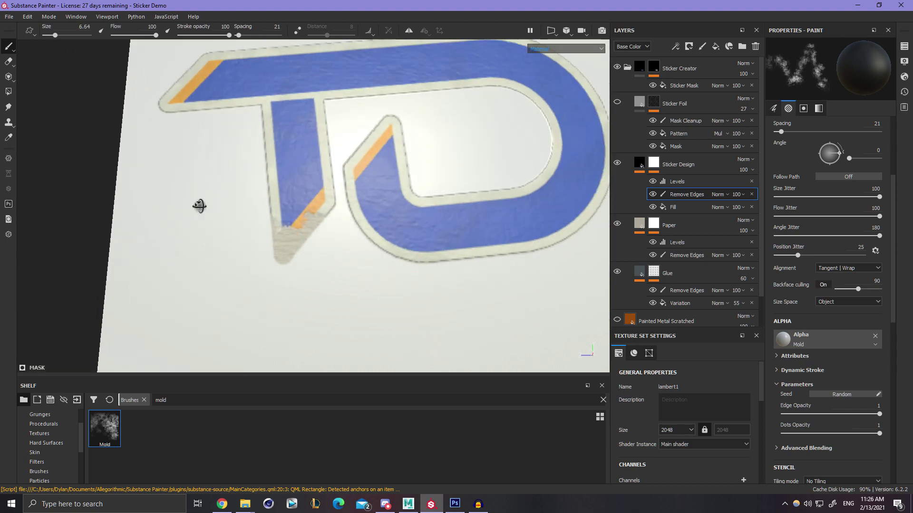
mouse_move(200, 206)
alt+mouse_down()
mouse_move(240, 200)
mouse_move(241, 213)
alt+mouse_up()
scroll(381, 237, up, 4)
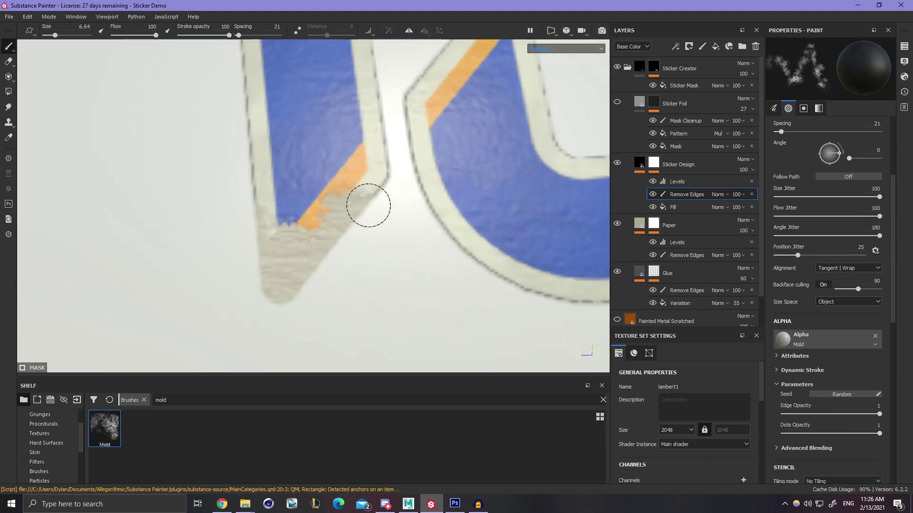
alt+middle_drag(384, 233, 411, 254)
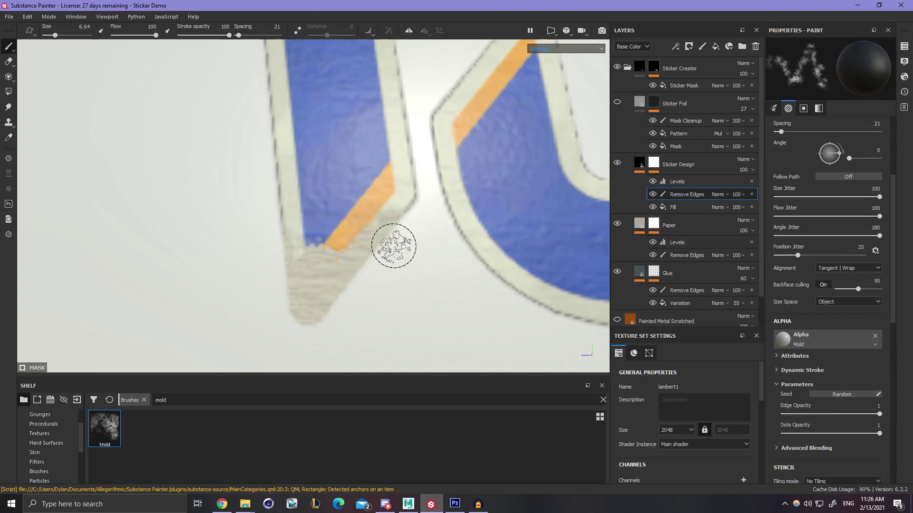
alt+middle_drag(322, 283, 327, 285)
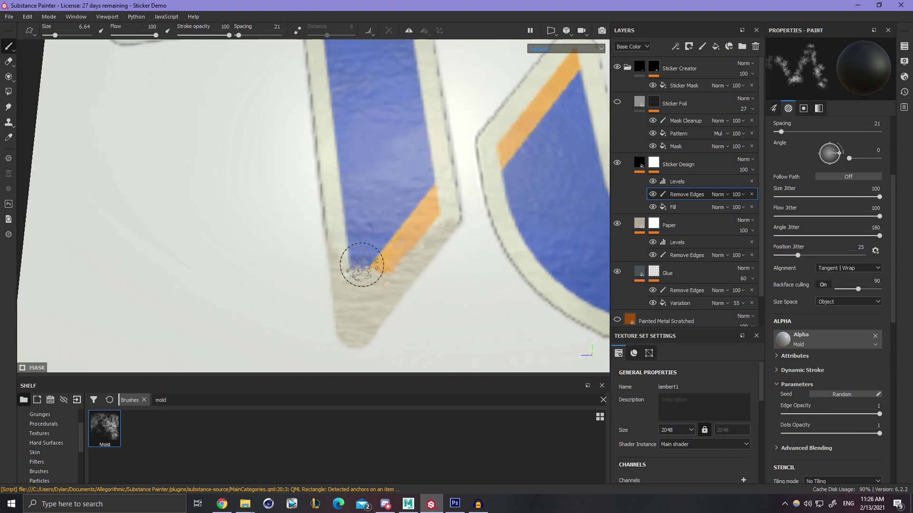
Paint wear on the pointed outer tip of the T's top bar, exposing the paper beside its orange stripe.
alt+right_drag(362, 265, 404, 223)
alt+middle_drag(406, 238, 287, 284)
alt+right_drag(371, 200, 552, 234)
alt+middle_drag(411, 205, 415, 277)
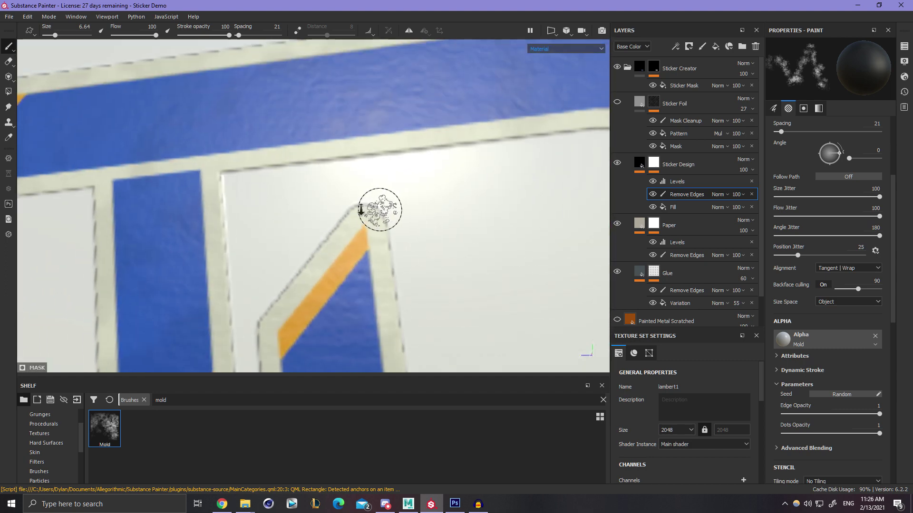
alt+right_drag(361, 209, 214, 222)
mouse_move(214, 222)
alt+middle_down()
mouse_move(359, 209)
mouse_move(474, 310)
alt+middle_up()
alt+right_drag(361, 271, 464, 286)
drag(398, 238, 388, 253)
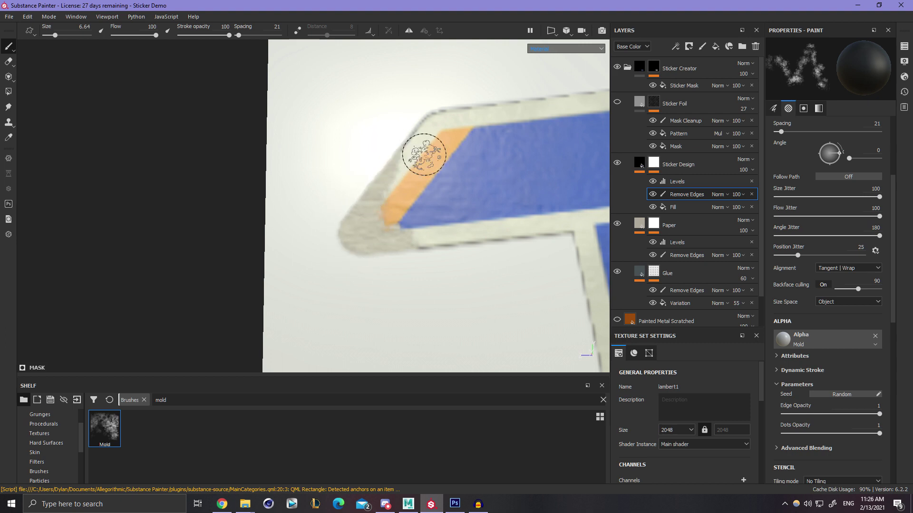
Paint a chipped wear patch along the D's outer curve with brush sizes 10.49 and 8.88, and check the result.
mouse_move(421, 153)
alt+right_down()
mouse_move(434, 190)
mouse_move(406, 231)
mouse_move(379, 227)
mouse_move(395, 244)
alt+right_up()
alt+middle_drag(385, 244, 419, 185)
alt+right_drag(419, 185, 415, 231)
key(])
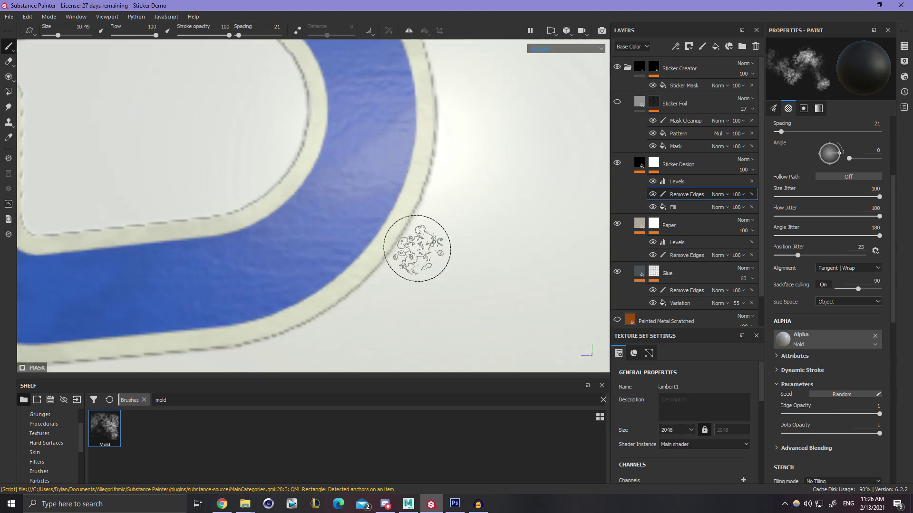
mouse_move(418, 244)
mouse_down()
mouse_move(381, 198)
mouse_move(400, 190)
mouse_move(436, 123)
mouse_up()
alt+middle_drag(436, 124, 434, 210)
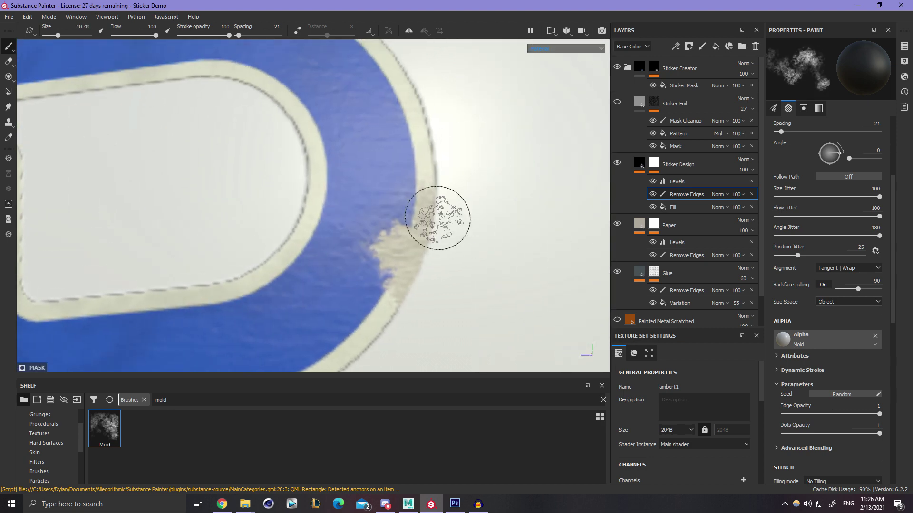
key([)
mouse_move(434, 210)
mouse_down()
mouse_move(417, 220)
mouse_move(431, 174)
mouse_up()
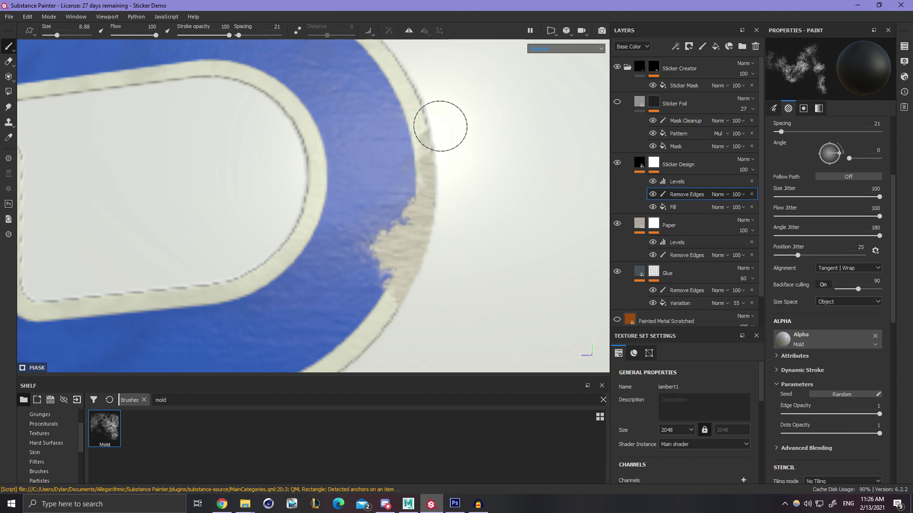
alt+right_drag(466, 203, 271, 214)
alt+middle_drag(229, 199, 299, 198)
alt+drag(299, 198, 281, 206)
mouse_move(452, 228)
alt+right_down()
mouse_move(607, 258)
mouse_move(469, 204)
alt+right_up()
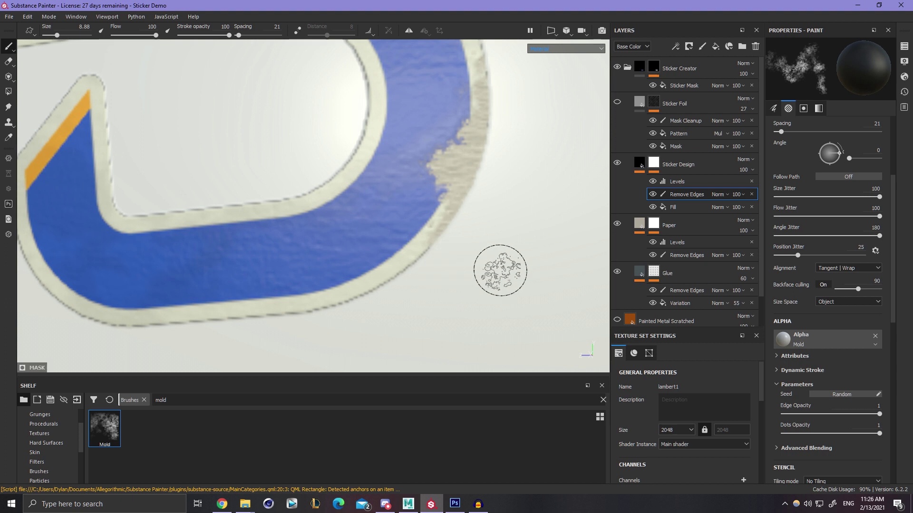
alt+middle_drag(430, 272, 462, 238)
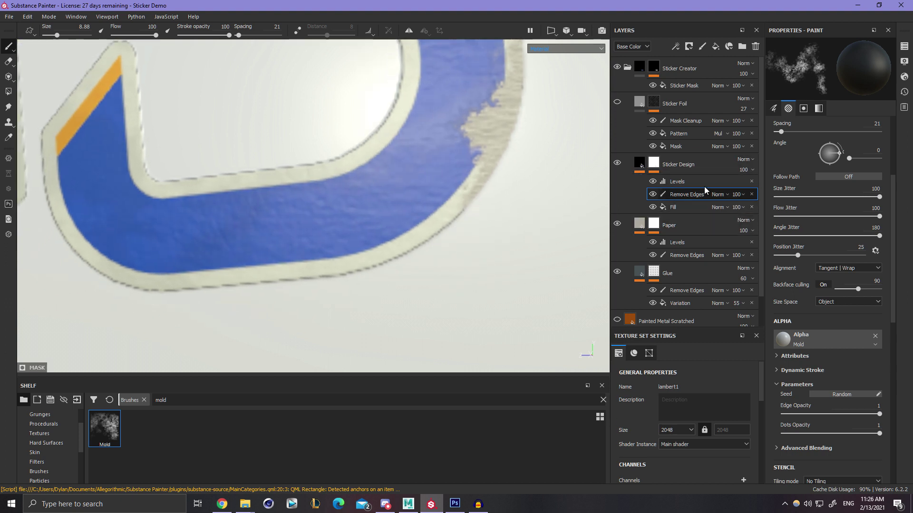
Examine the Paper layer's mask effects, its fill settings and the settings of its Paper Texture fill.
click(639, 221)
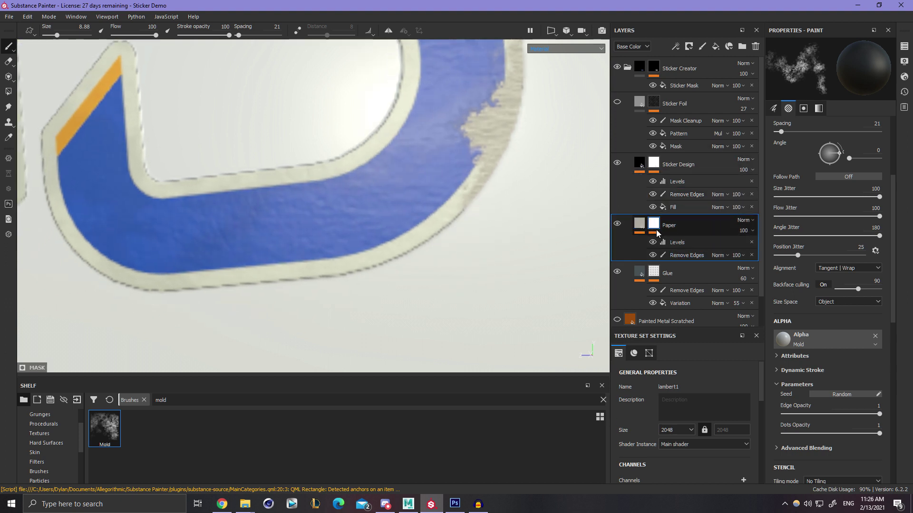
click(647, 224)
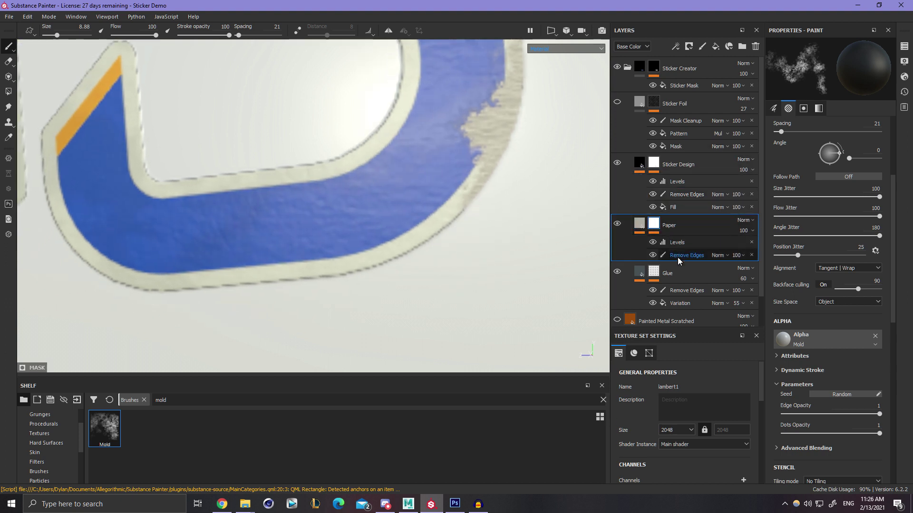
click(642, 222)
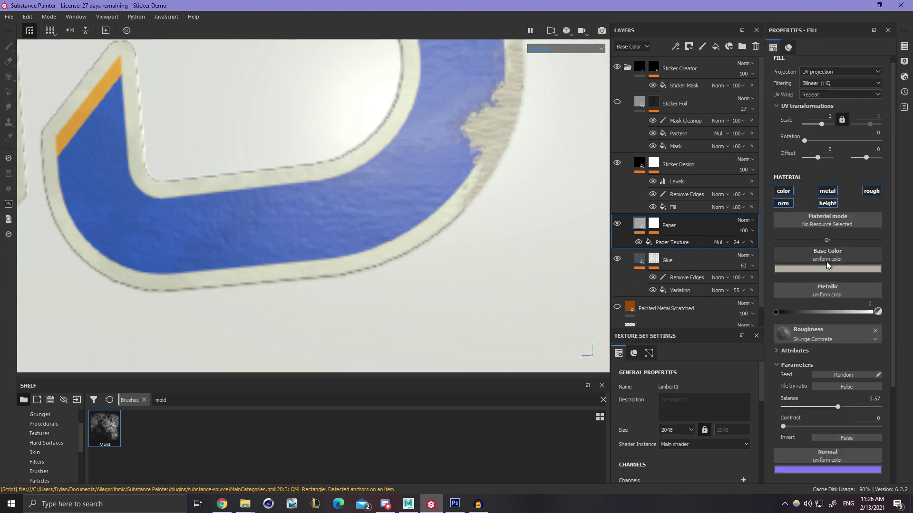
click(668, 243)
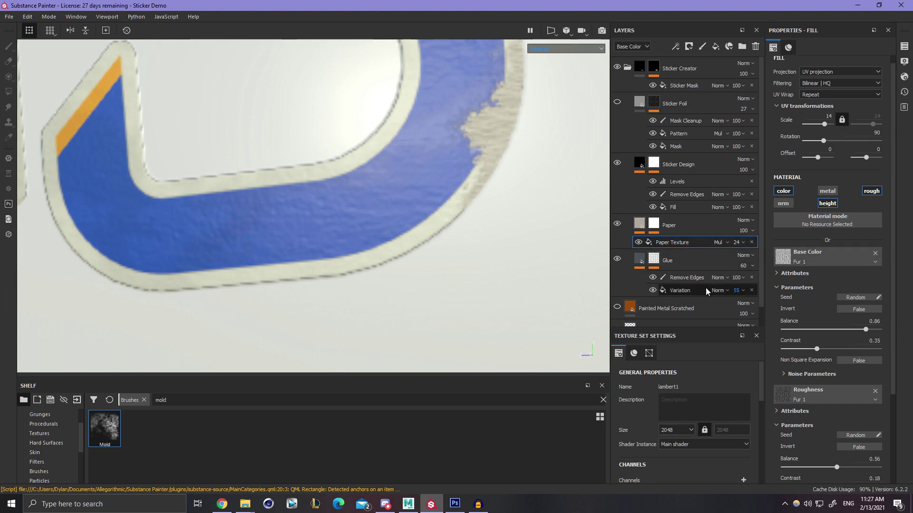
Select the Paper layer's Remove Edges effect and paint away paper along the outer edge of the D's chipped patch with brush size 6.24.
alt+drag(532, 184, 478, 158)
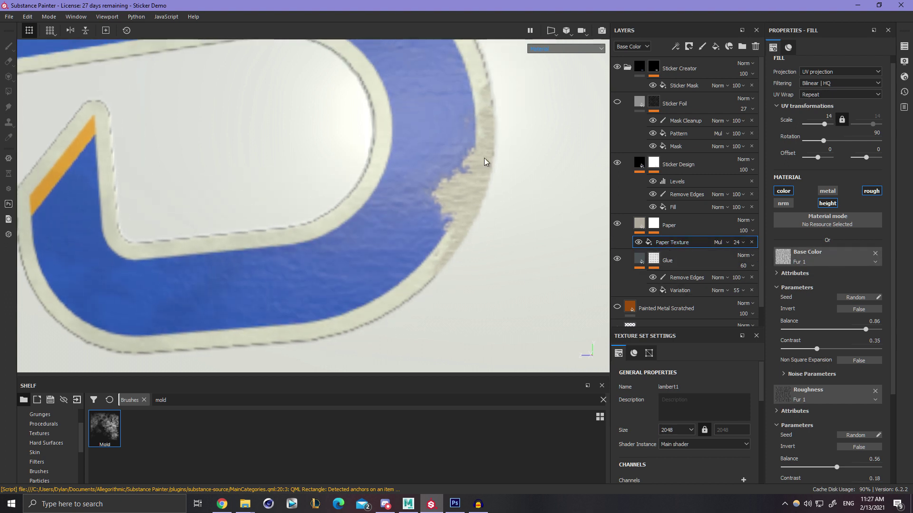
alt+drag(434, 198, 477, 215)
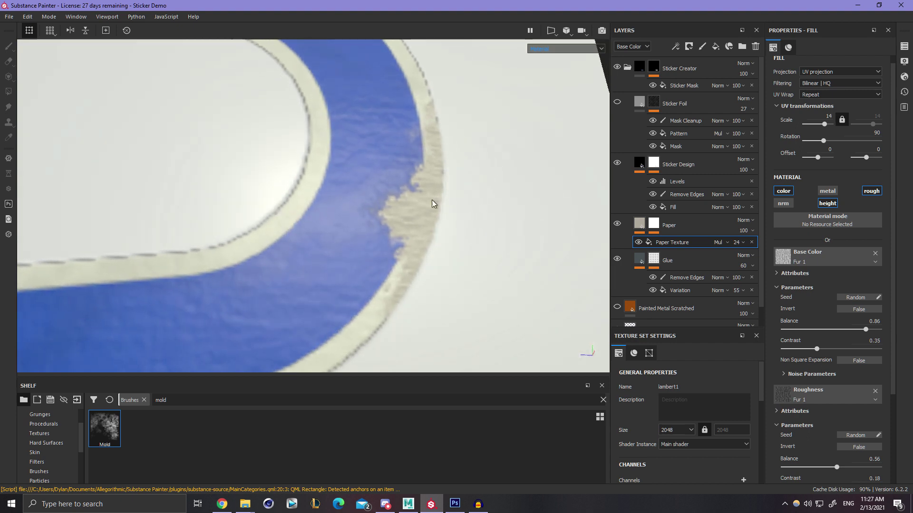
alt+drag(451, 233, 400, 232)
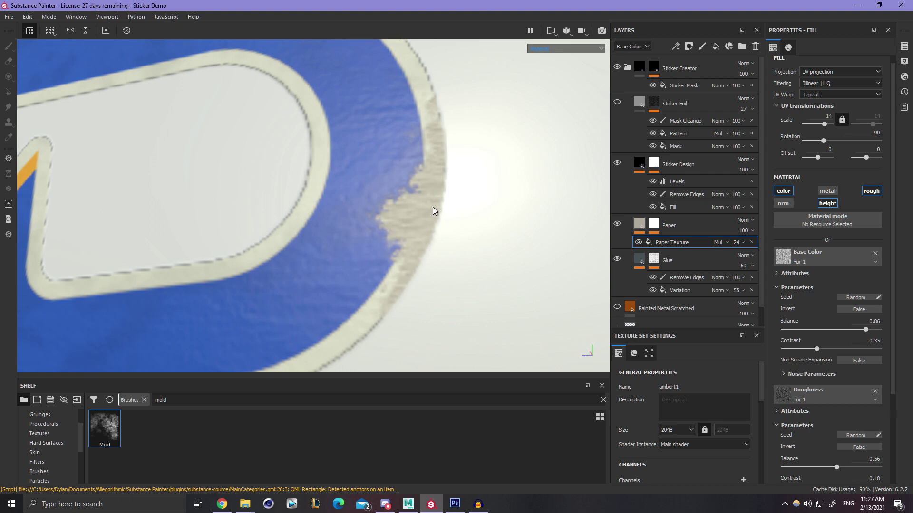
click(645, 226)
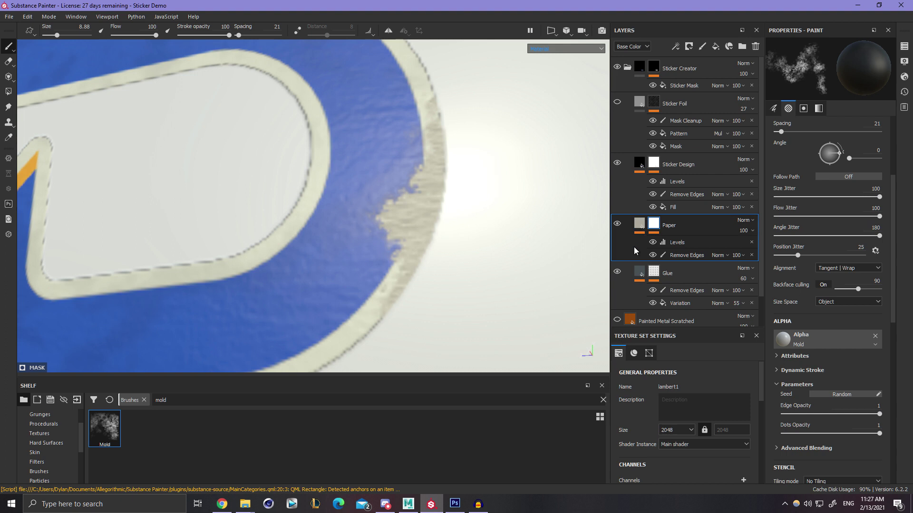
click(675, 255)
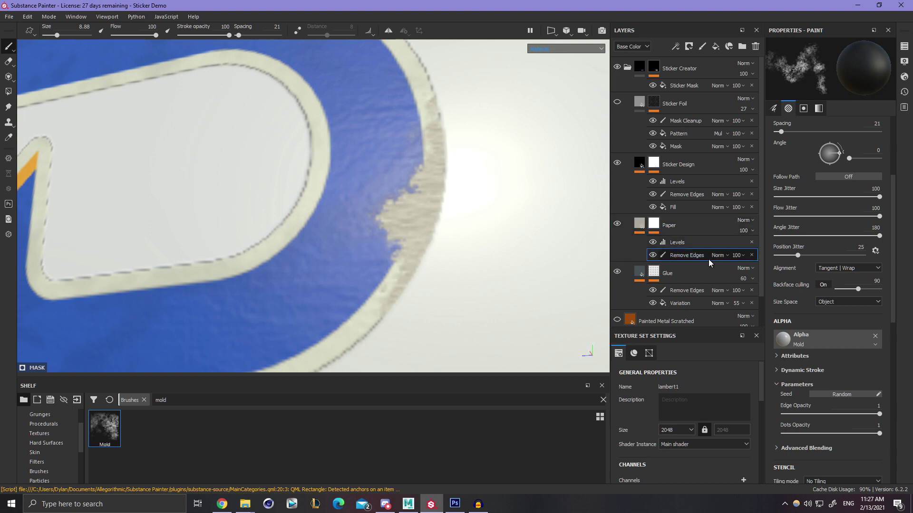
mouse_move(444, 228)
alt+mouse_down()
mouse_move(473, 240)
mouse_move(446, 246)
mouse_move(459, 248)
alt+mouse_up()
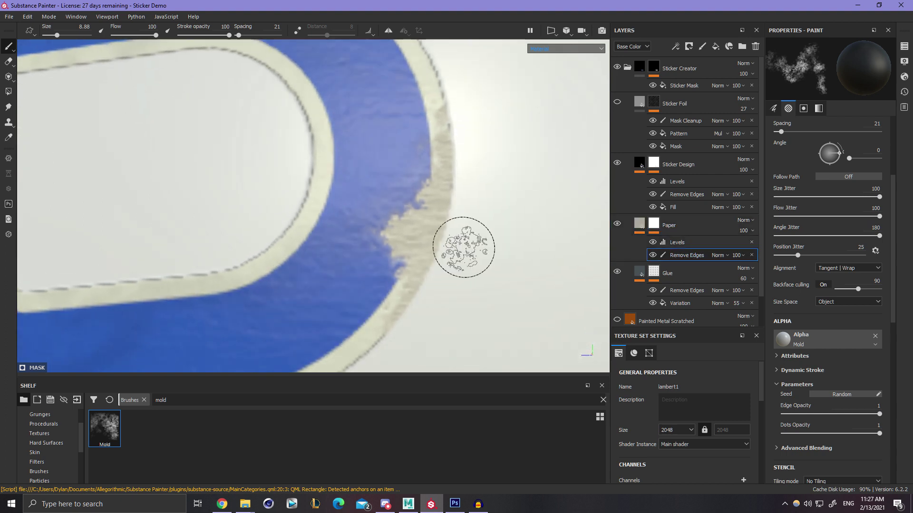
mouse_move(464, 248)
alt+right_down()
mouse_move(477, 242)
mouse_move(436, 287)
alt+right_up()
mouse_move(429, 264)
mouse_down()
mouse_move(434, 276)
mouse_move(423, 229)
mouse_move(482, 240)
mouse_up()
key(ctrl+z)
mouse_move(431, 270)
ctrl+right_down()
mouse_move(427, 263)
mouse_move(422, 287)
ctrl+right_up()
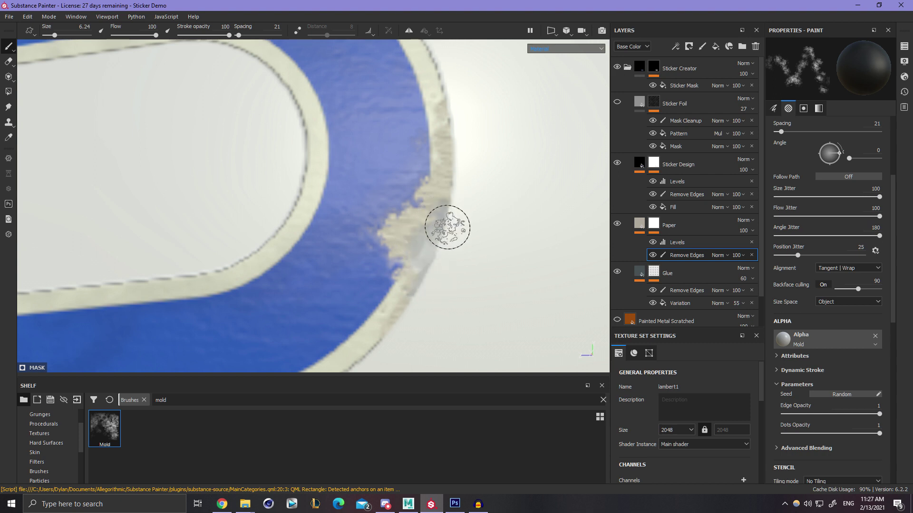
alt+drag(448, 227, 448, 264)
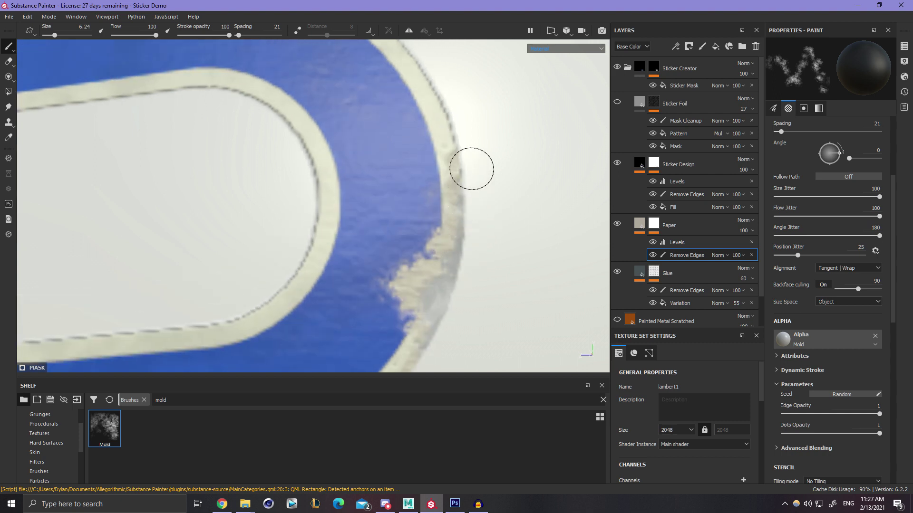
alt+drag(471, 169, 450, 152)
alt+drag(488, 200, 483, 205)
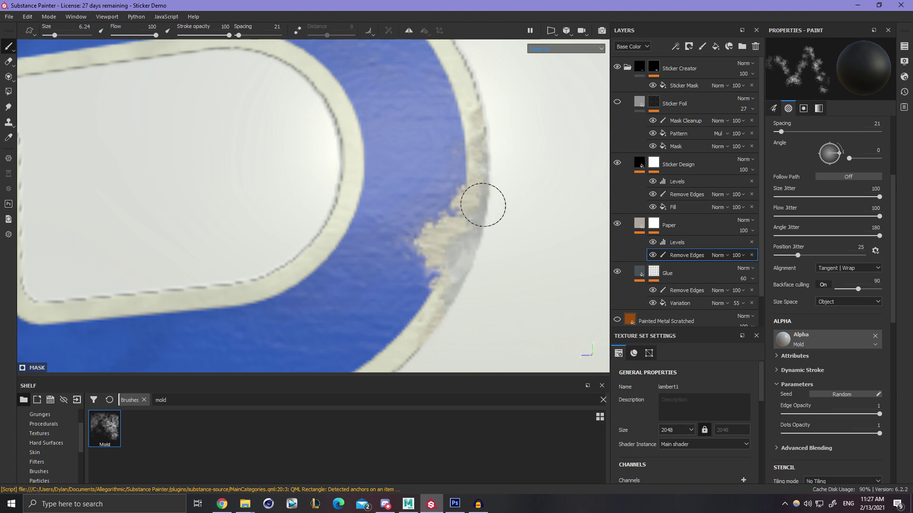
Paint away the paper at the pointed bottom tip of the T's stem with brush size 6.24, exposing the glue, and compare it with the D's patch.
mouse_move(291, 200)
alt+right_down()
mouse_move(289, 218)
mouse_move(319, 229)
mouse_move(307, 252)
alt+right_up()
alt+middle_drag(307, 252, 470, 271)
alt+right_drag(470, 271, 489, 299)
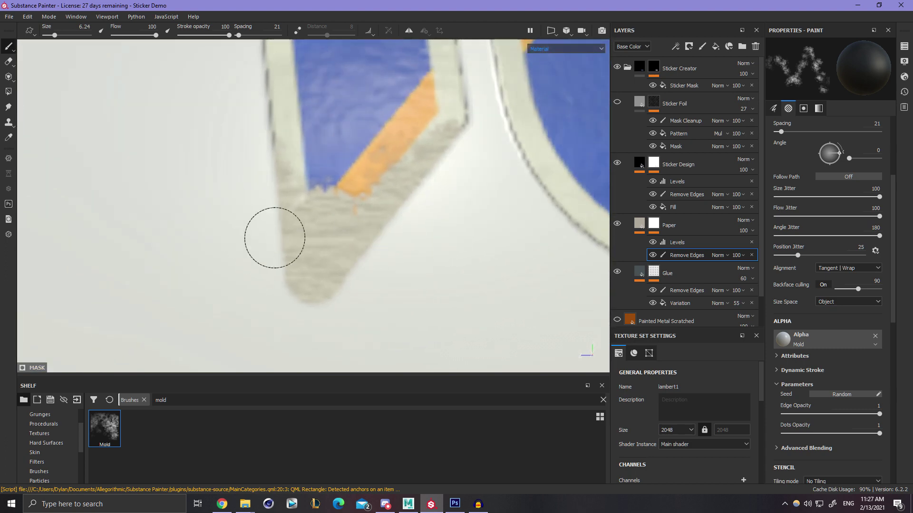
mouse_move(275, 238)
mouse_down()
mouse_move(360, 289)
mouse_move(403, 224)
mouse_up()
alt+middle_drag(365, 235, 314, 288)
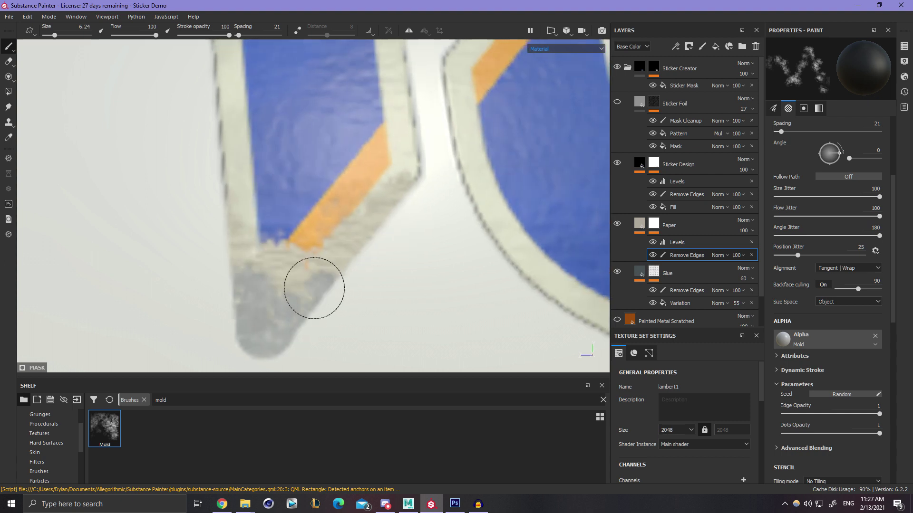
mouse_move(315, 288)
mouse_down()
mouse_move(348, 277)
mouse_move(363, 287)
mouse_up()
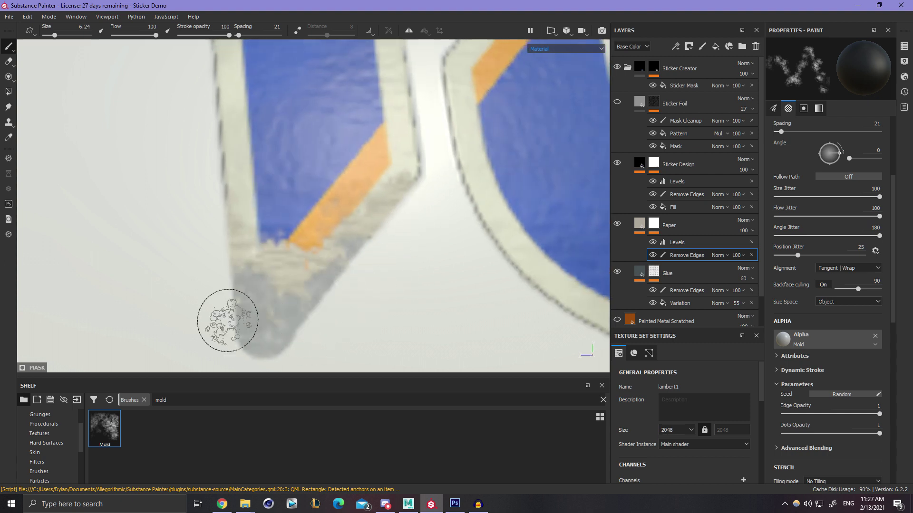
scroll(328, 214, down, 5)
mouse_move(411, 214)
alt+middle_down()
mouse_move(324, 222)
mouse_move(143, 265)
alt+middle_up()
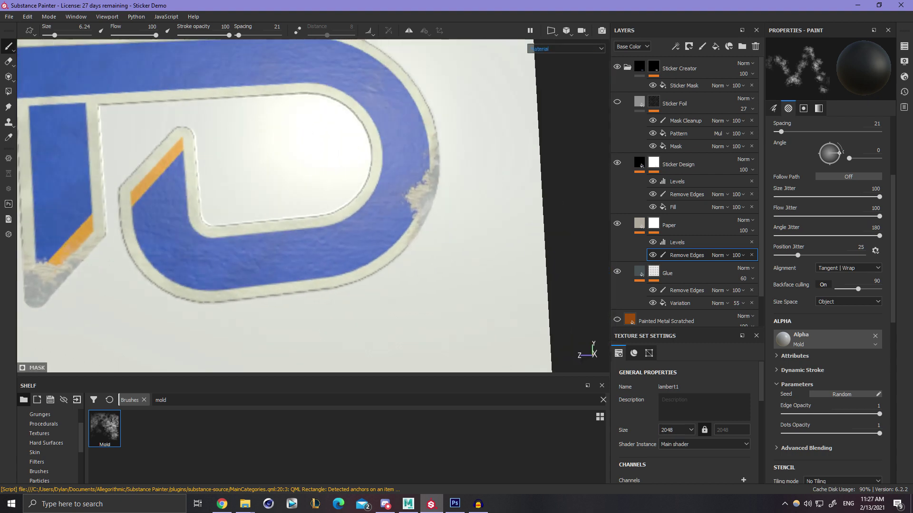
scroll(480, 220, up, 5)
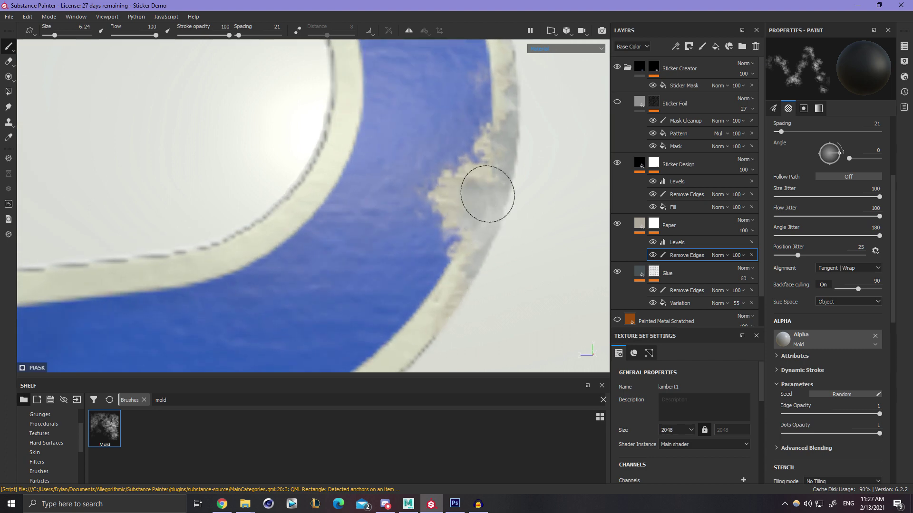
Paint away the paper at the outer tip of the T's top bar to expose the glue, and check the whole logo.
alt+right_drag(499, 190, 119, 213)
alt+middle_drag(91, 110, 341, 191)
alt+middle_drag(176, 184, 333, 245)
scroll(333, 245, up, 3)
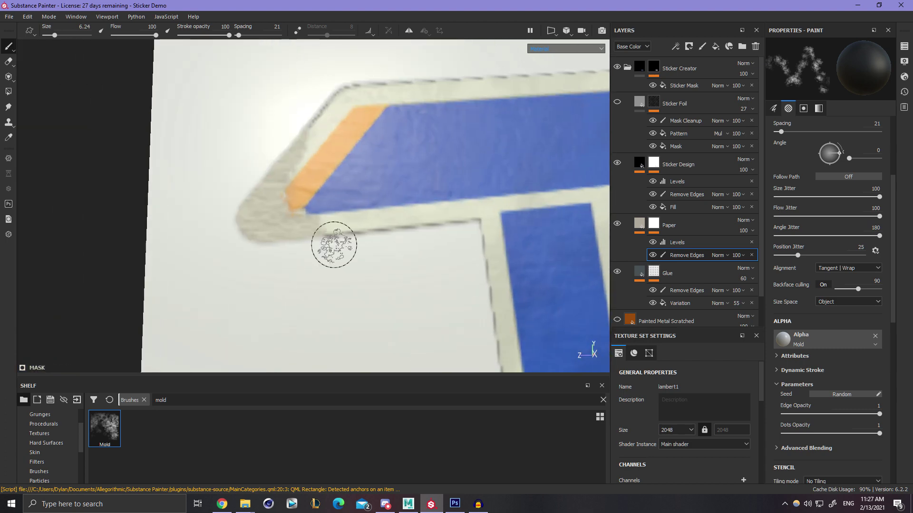
scroll(334, 245, up, 2)
alt+middle_drag(202, 192, 331, 217)
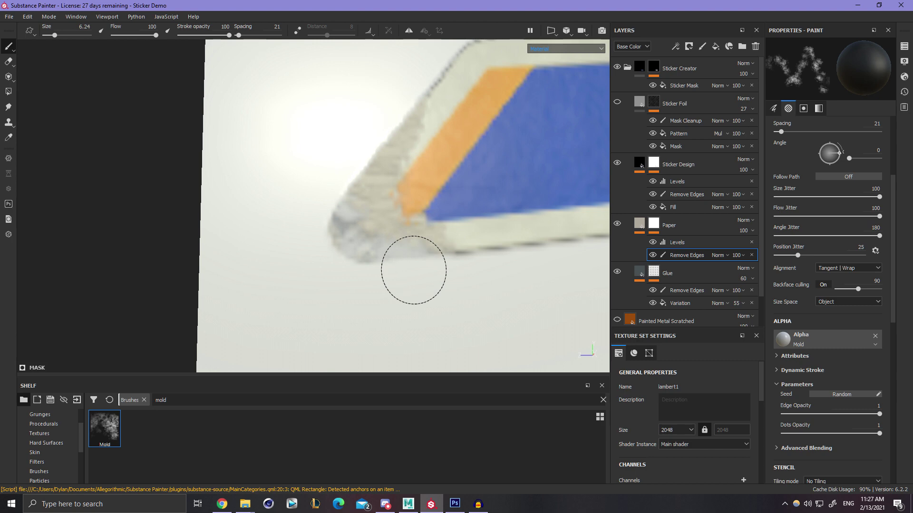
alt+right_drag(369, 147, 72, 156)
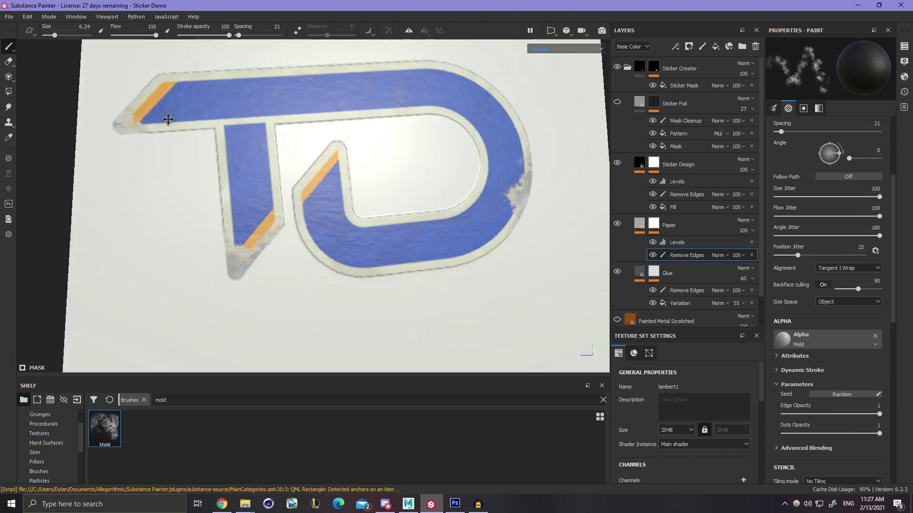
Select the Sticker Design layer's Remove Edges effect and paint a large worn area along the D's lower outer curve with brush size 11.45.
alt+drag(169, 119, 399, 193)
scroll(347, 163, up, 2)
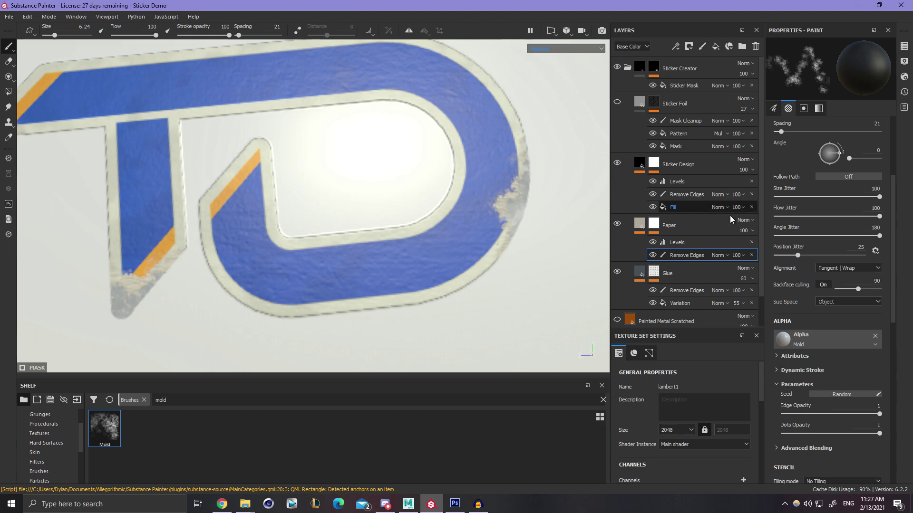
click(675, 194)
alt+drag(358, 230, 314, 216)
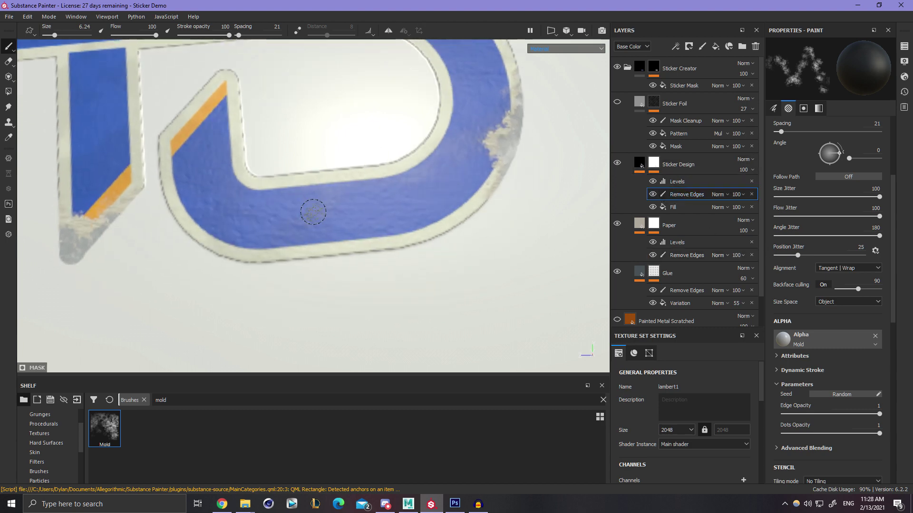
ctrl+right_drag(315, 213, 352, 213)
mouse_move(365, 168)
alt+mouse_down()
mouse_move(311, 175)
mouse_move(397, 197)
mouse_move(503, 118)
alt+mouse_up()
mouse_move(449, 171)
alt+mouse_down()
mouse_move(486, 201)
mouse_move(471, 218)
mouse_move(533, 217)
mouse_move(483, 198)
mouse_move(457, 238)
mouse_move(461, 251)
mouse_move(387, 292)
mouse_move(361, 320)
mouse_move(308, 327)
mouse_move(452, 212)
mouse_move(416, 237)
mouse_move(463, 212)
mouse_move(414, 228)
alt+mouse_up()
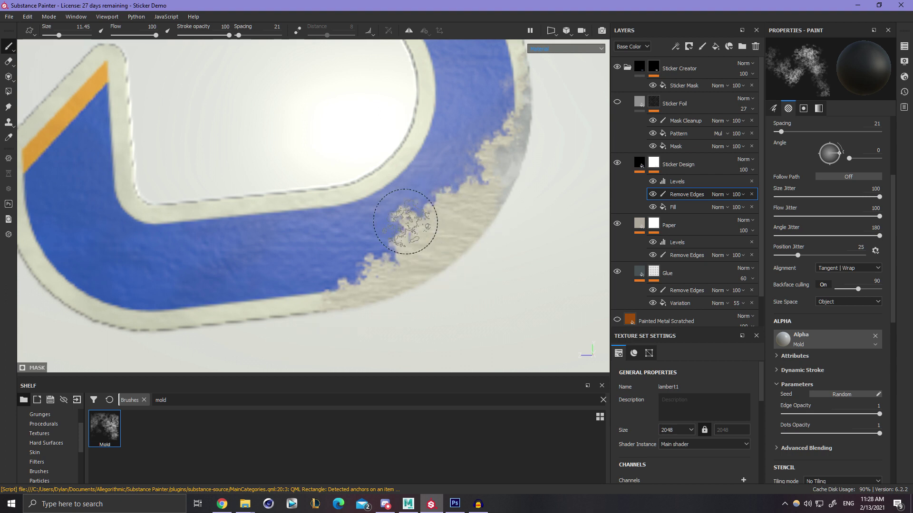
Refine the ragged boundary of the D's large worn area with brush size 7.86, exposing more paper, and inspect it closely.
ctrl+right_drag(422, 242, 399, 242)
drag(421, 242, 347, 300)
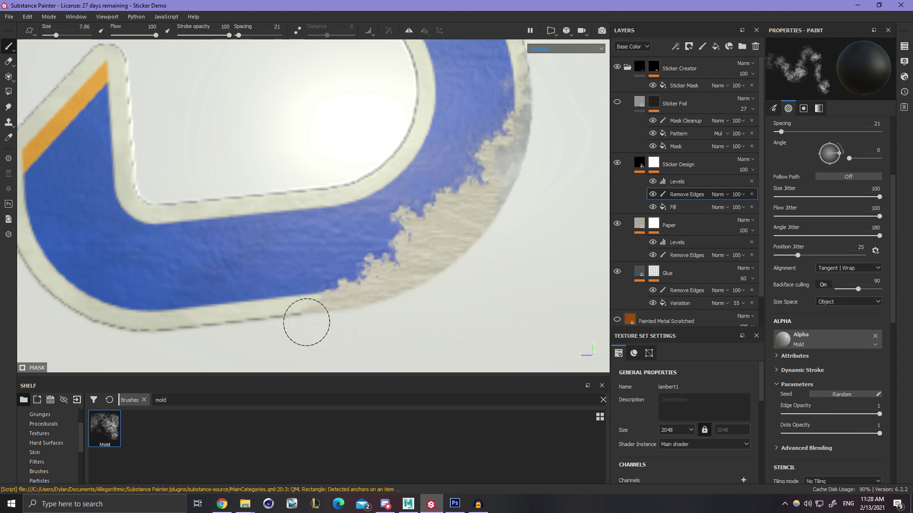
mouse_move(306, 323)
mouse_down()
mouse_move(390, 262)
mouse_move(426, 222)
mouse_up()
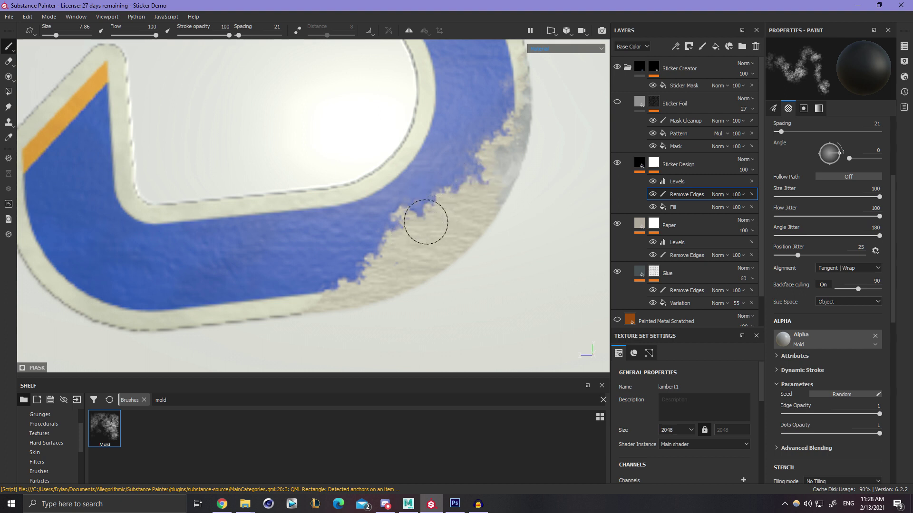
scroll(485, 187, up, 2)
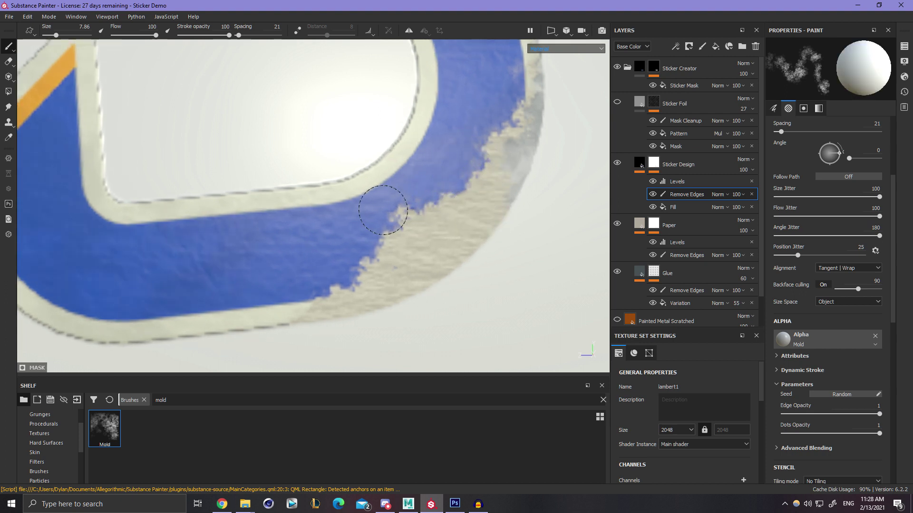
scroll(333, 263, down, 2)
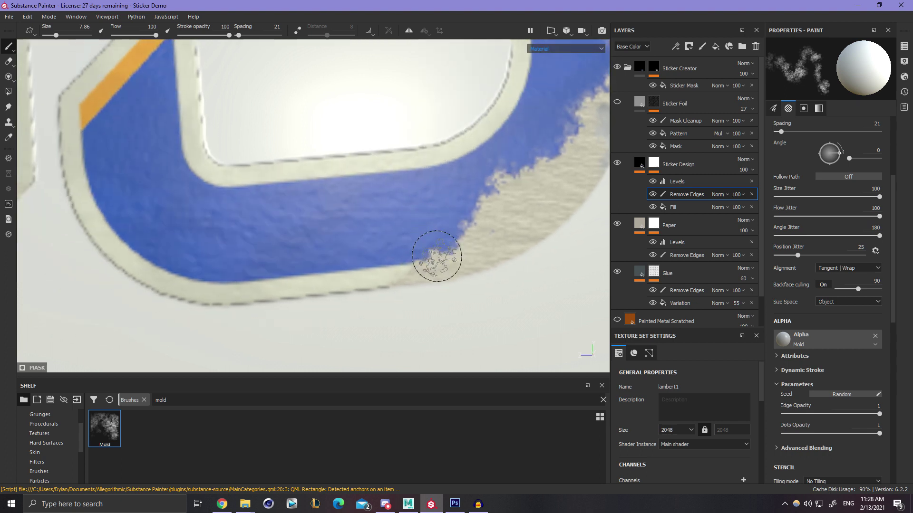
Extend the wear along the D's bottom edge with brush size 7.86 and touch up its boundary with the mask colour inverted.
mouse_move(350, 294)
mouse_down()
mouse_move(302, 273)
mouse_move(279, 292)
mouse_up()
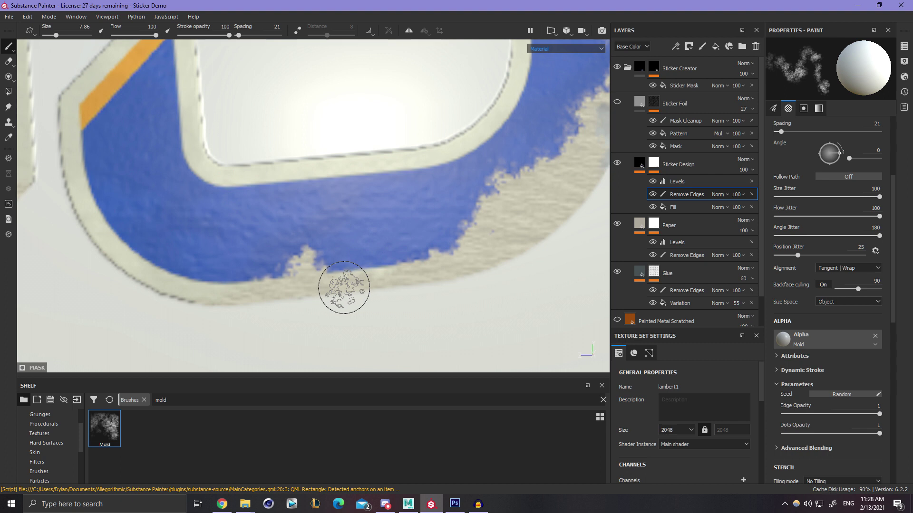
drag(413, 272, 440, 275)
key(x)
drag(399, 249, 390, 243)
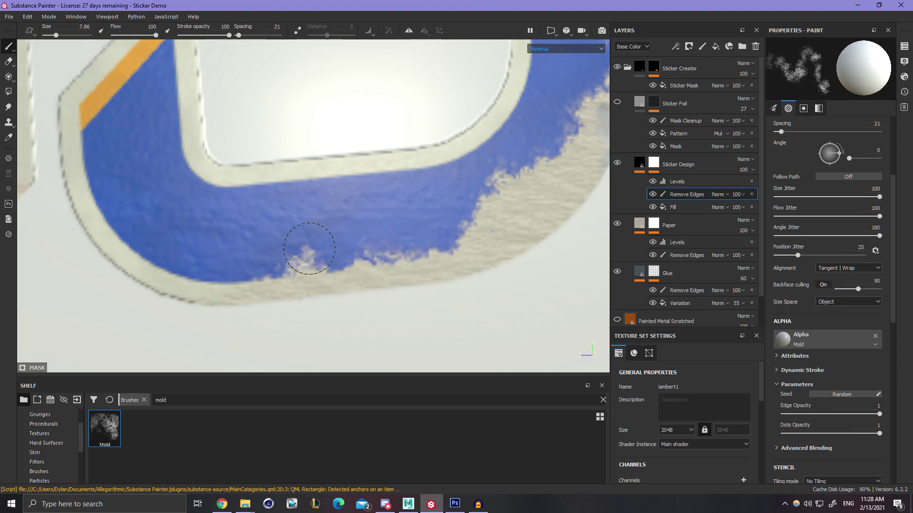
scroll(391, 187, down, 3)
alt+middle_drag(348, 152, 308, 210)
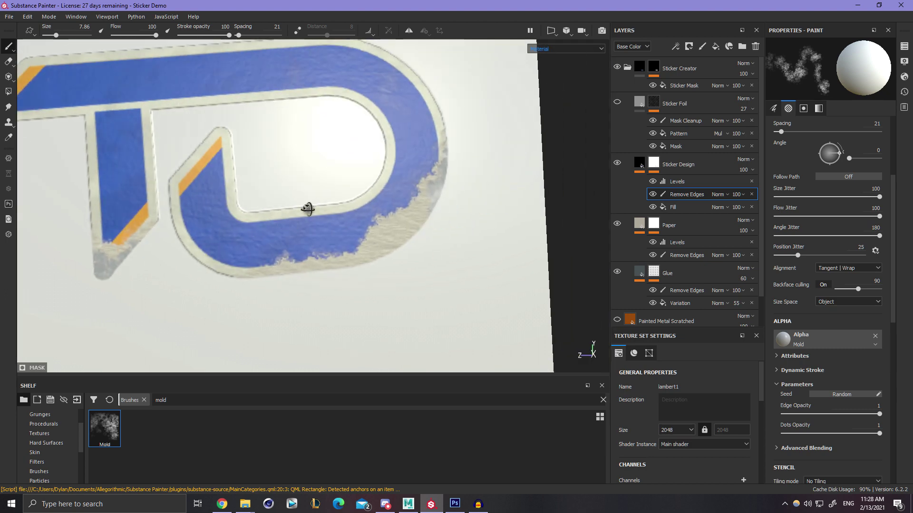
alt+drag(308, 210, 319, 208)
Rework the boundary of the D's worn area with the Artistic Heavy Sponge brush at size 9.9 and check the whole logo.
click(602, 400)
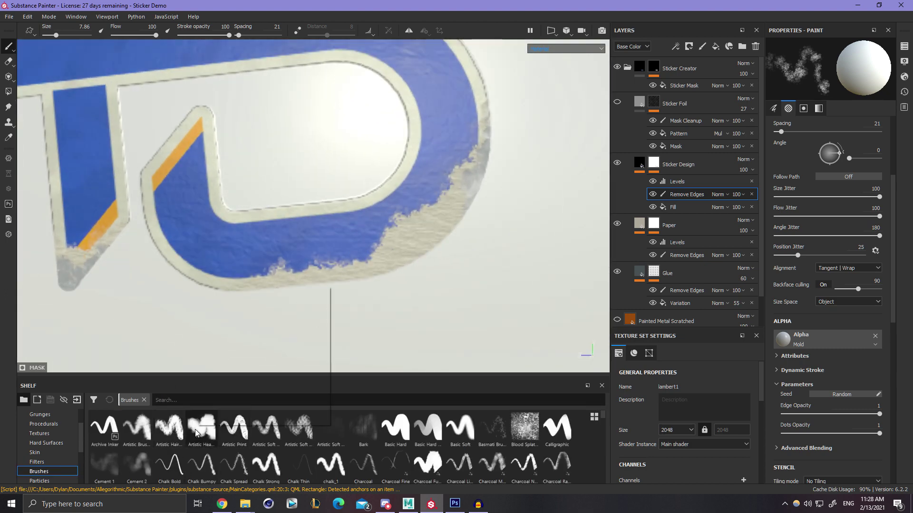
mouse_move(195, 431)
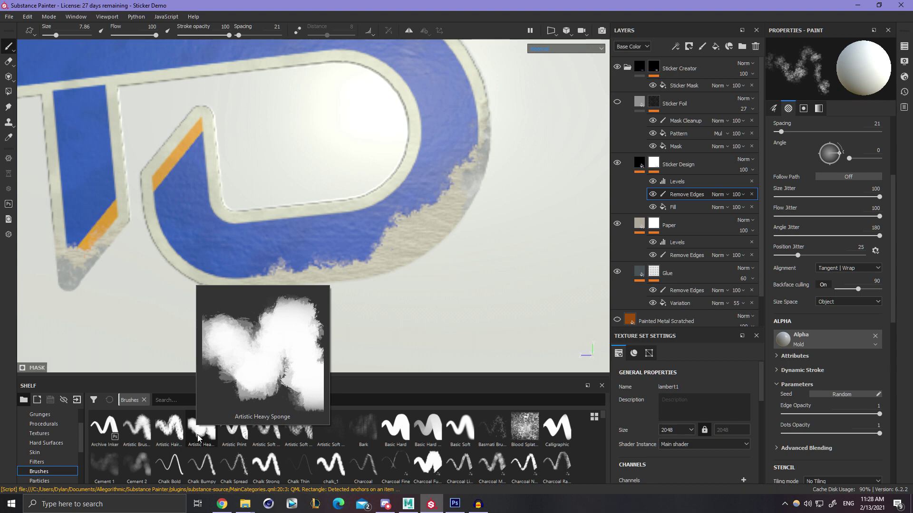
click(198, 437)
scroll(394, 267, up, 5)
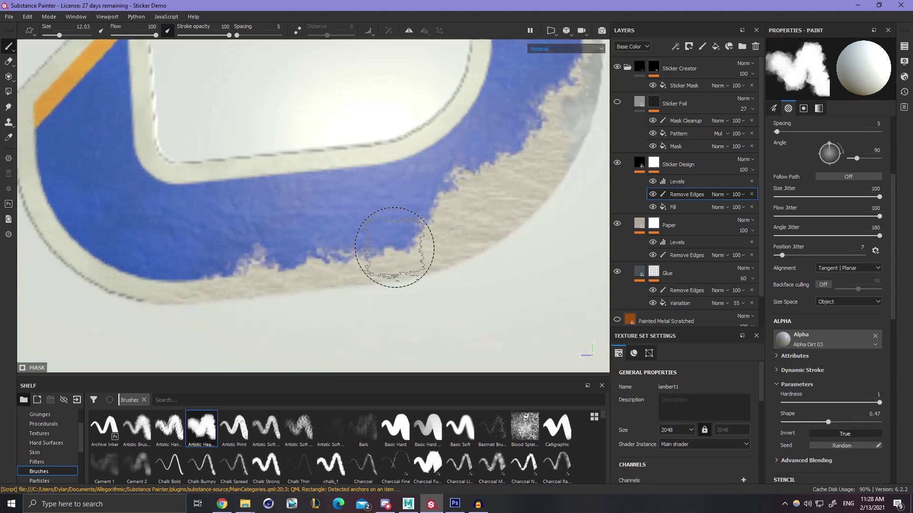
key([)
key(x)
mouse_move(428, 265)
mouse_down()
mouse_move(412, 252)
mouse_move(291, 290)
mouse_move(251, 278)
mouse_move(189, 305)
mouse_up()
alt+middle_drag(390, 256, 354, 278)
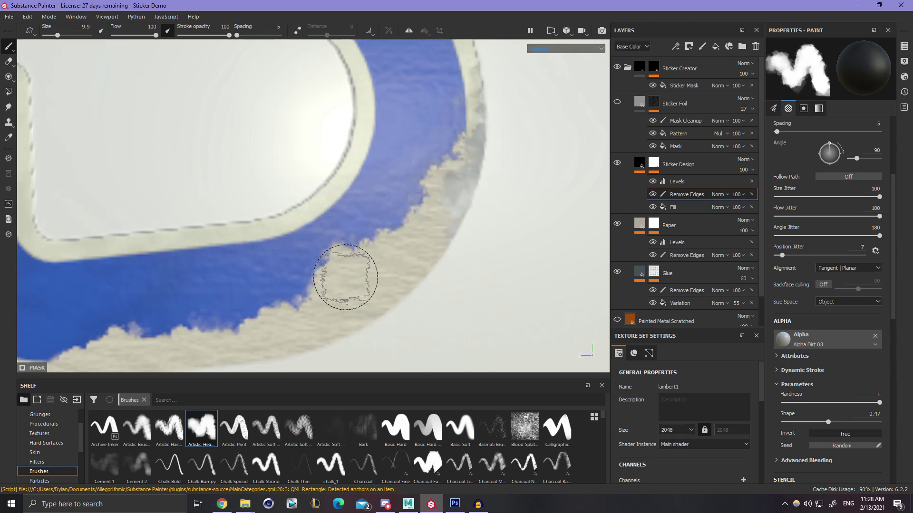
drag(343, 279, 381, 254)
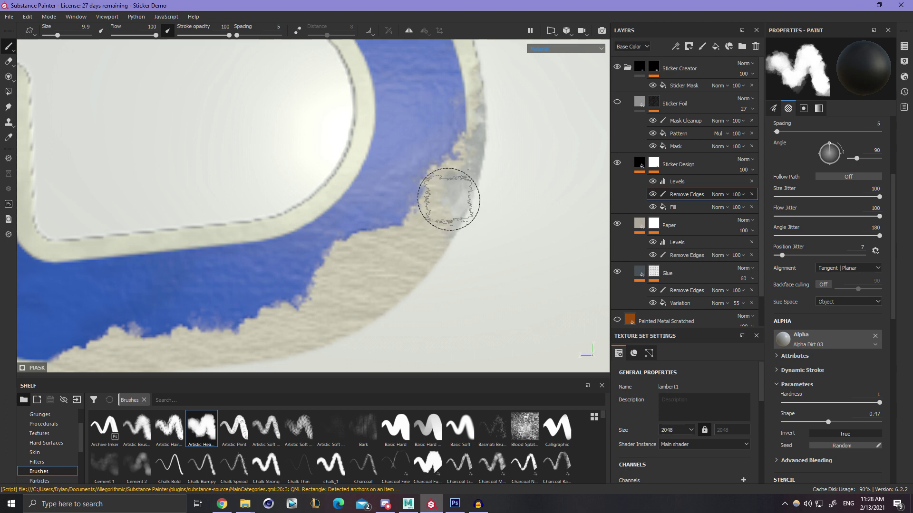
alt+drag(448, 198, 440, 229)
alt+right_drag(467, 218, 324, 208)
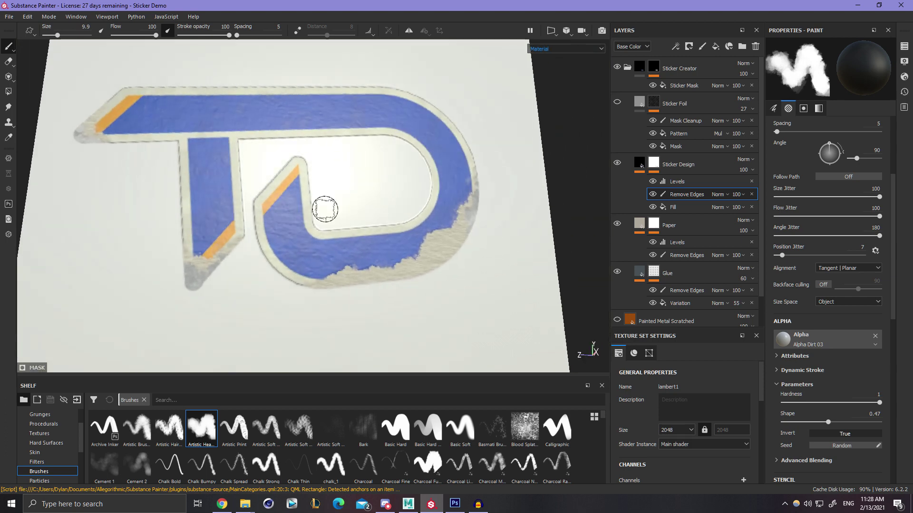
Rework the far end of the wear on the D's bottom edge at brush size 9.9, painting the blue design and border back in.
scroll(328, 209, up, 2)
scroll(483, 277, up, 1)
mouse_move(334, 269)
alt+middle_down()
mouse_move(483, 277)
mouse_move(332, 255)
alt+middle_up()
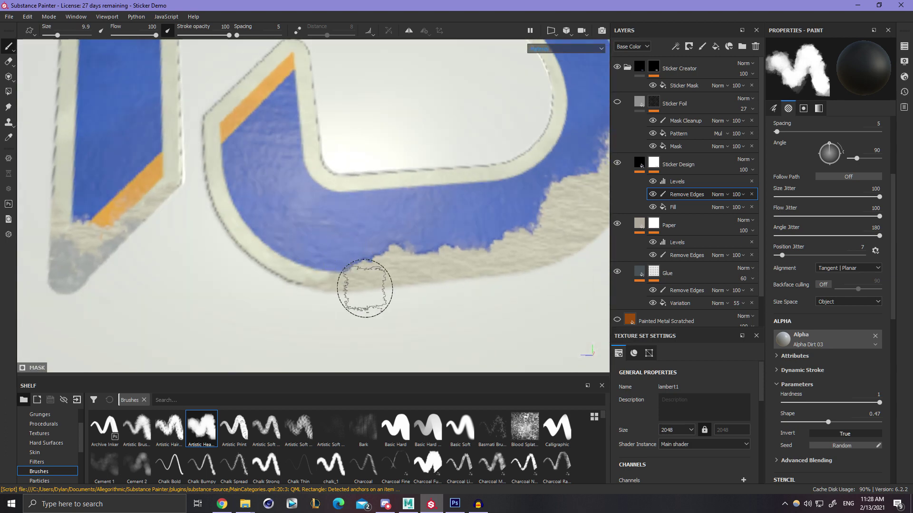
drag(366, 289, 280, 296)
alt+middle_drag(511, 254, 389, 247)
mouse_move(389, 246)
alt+mouse_down()
mouse_move(452, 261)
mouse_move(295, 255)
mouse_move(467, 252)
mouse_move(328, 268)
alt+mouse_up()
mouse_move(268, 297)
mouse_down()
mouse_move(227, 326)
mouse_move(275, 305)
mouse_move(335, 230)
mouse_up()
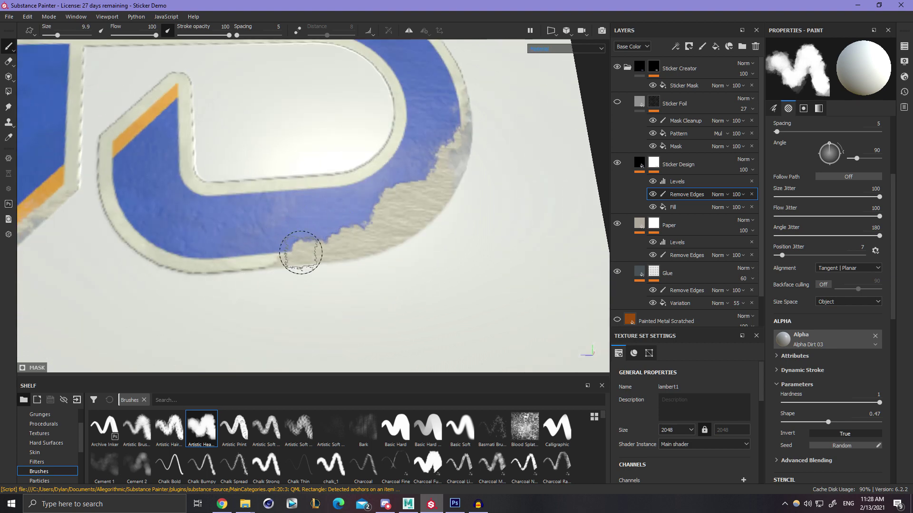
Reduce the brush size to 6.7 and paint wear into the D's lower-left curve, exposing the paper.
alt+middle_drag(350, 173, 283, 226)
alt+right_drag(283, 226, 418, 266)
ctrl+right_drag(350, 242, 320, 241)
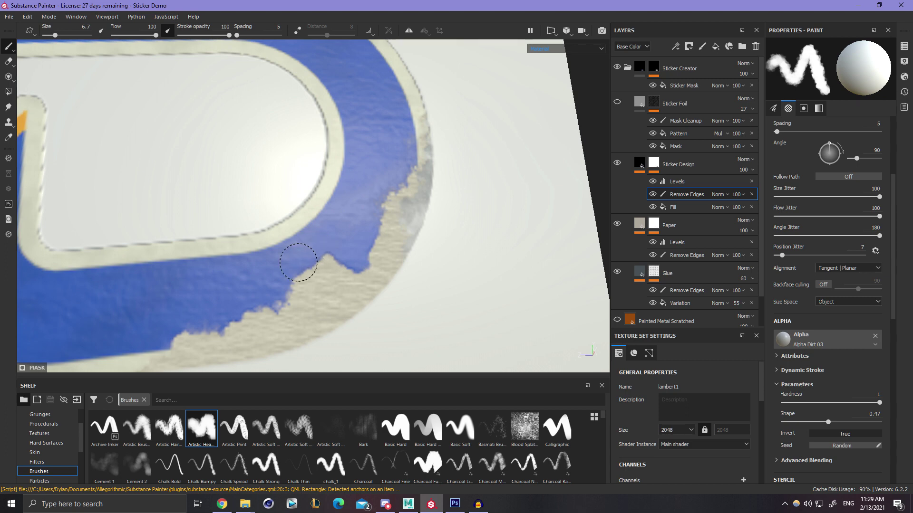
alt+right_drag(299, 262, 72, 209)
alt+middle_drag(273, 278, 395, 222)
alt+right_drag(395, 222, 433, 260)
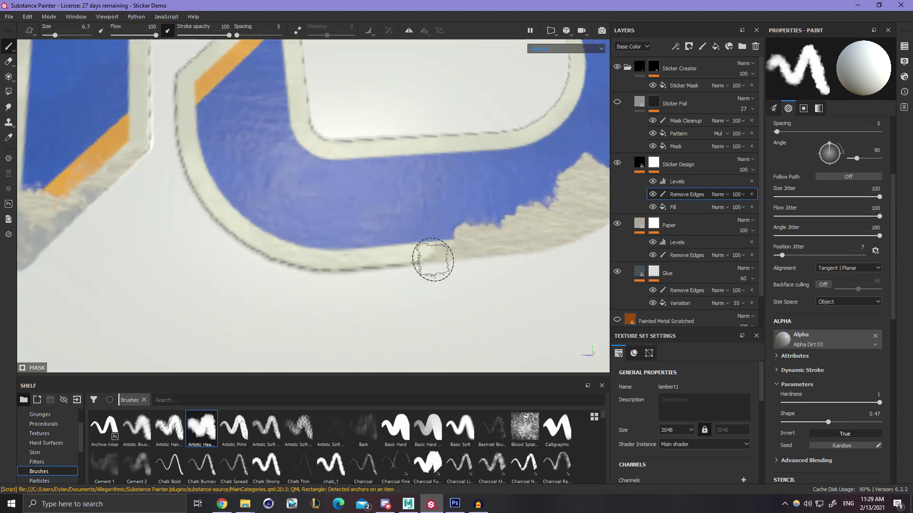
mouse_move(432, 261)
mouse_down()
mouse_move(336, 249)
mouse_move(212, 252)
mouse_move(266, 224)
mouse_up()
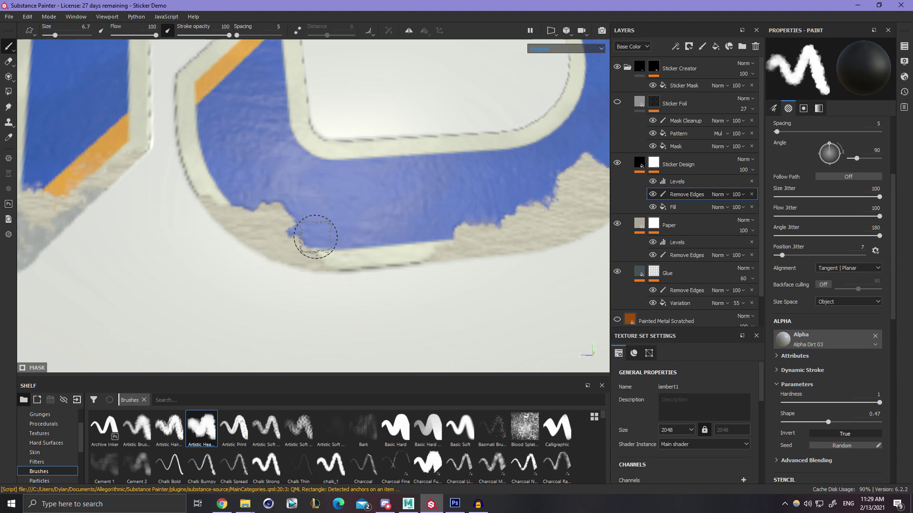
Paint a ragged worn patch on the D's top edge where the curve begins, exposing the paper.
scroll(315, 237, down, 5)
alt+middle_drag(334, 238, 446, 261)
alt+right_drag(446, 261, 430, 242)
mouse_move(430, 243)
alt+middle_down()
mouse_move(463, 280)
mouse_move(437, 280)
alt+middle_up()
mouse_move(342, 219)
mouse_down()
mouse_move(408, 209)
mouse_move(314, 185)
mouse_up()
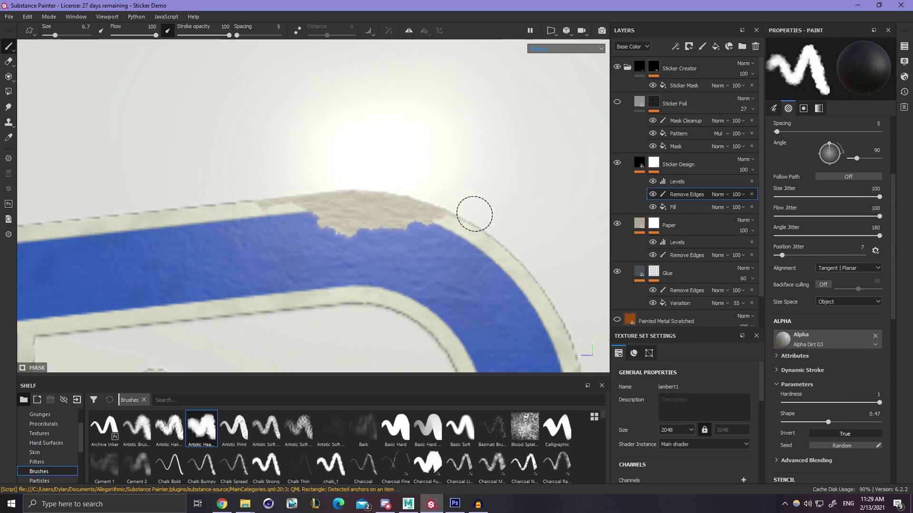
On the Paper layer's Remove Edges effect, paint away the outer paper at the D's lower-left curve to expose the glue.
alt+right_drag(475, 214, 119, 200)
alt+drag(228, 185, 333, 200)
alt+right_drag(332, 200, 633, 220)
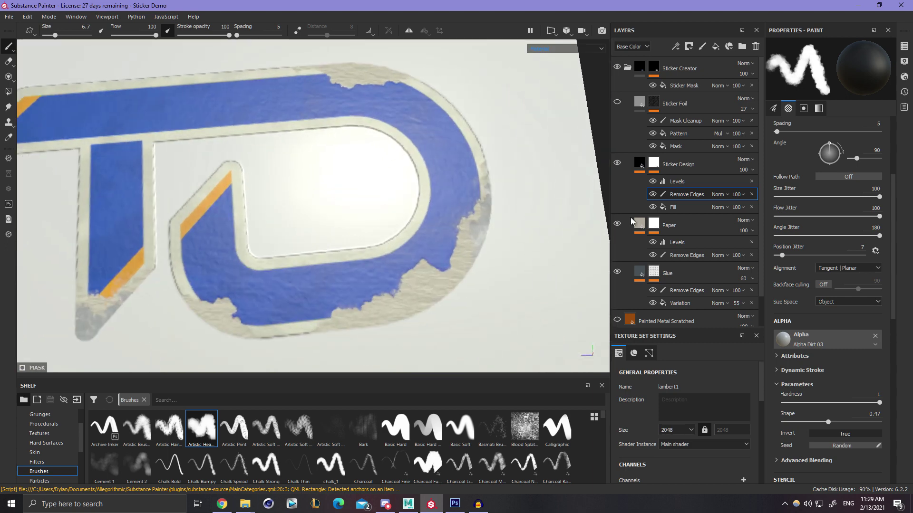
click(683, 246)
click(685, 256)
alt+right_drag(414, 279, 371, 268)
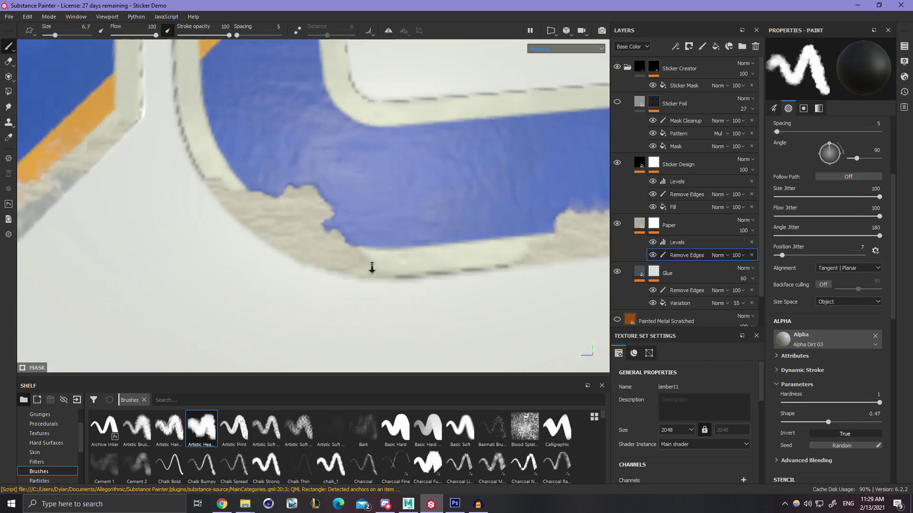
mouse_move(218, 226)
mouse_down()
mouse_move(265, 240)
mouse_move(293, 221)
mouse_move(301, 261)
mouse_move(355, 292)
mouse_move(252, 232)
mouse_move(263, 249)
mouse_up()
scroll(247, 249, down, 3)
alt+middle_drag(292, 237, 340, 239)
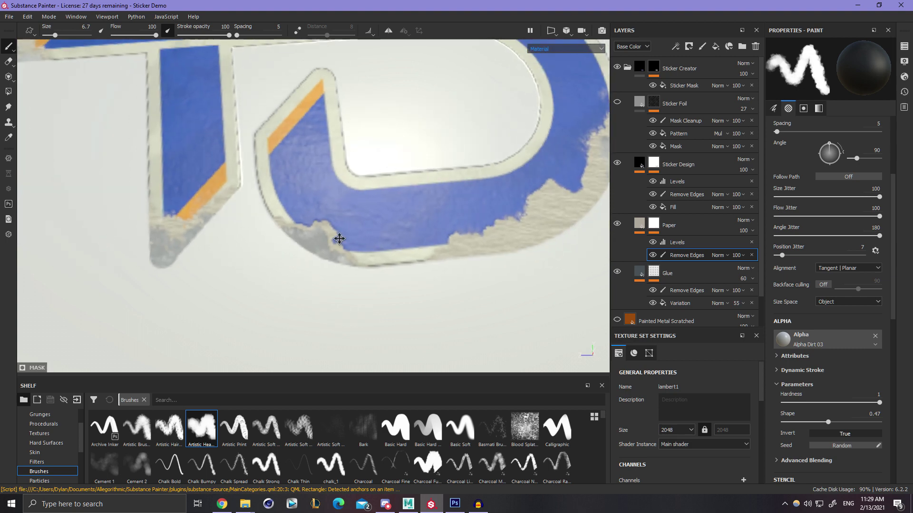
Remove the outer paper across the D's large lower-right worn area, leaving a ragged paper strip beside the blue design.
alt+right_drag(339, 239, 342, 271)
mouse_move(183, 269)
mouse_down()
mouse_move(230, 244)
mouse_move(300, 233)
mouse_move(373, 236)
mouse_up()
mouse_move(336, 211)
mouse_down()
mouse_move(363, 177)
mouse_move(365, 212)
mouse_move(428, 263)
mouse_move(416, 231)
mouse_up()
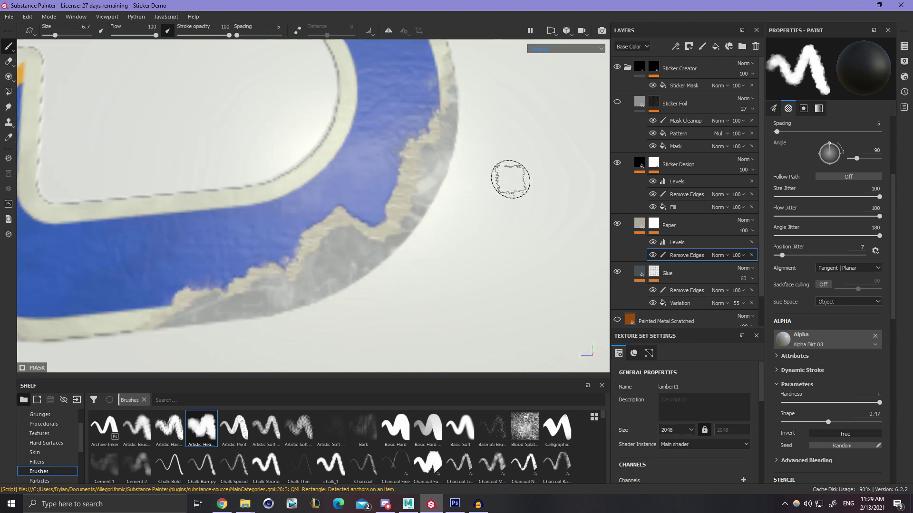
Touch up the paper strip along the D's bottom and right-hand wear with the mask colour inverted.
scroll(396, 240, down, 3)
scroll(284, 265, up, 3)
mouse_move(283, 265)
alt+middle_down()
mouse_move(408, 230)
mouse_move(432, 207)
alt+middle_up()
key(x)
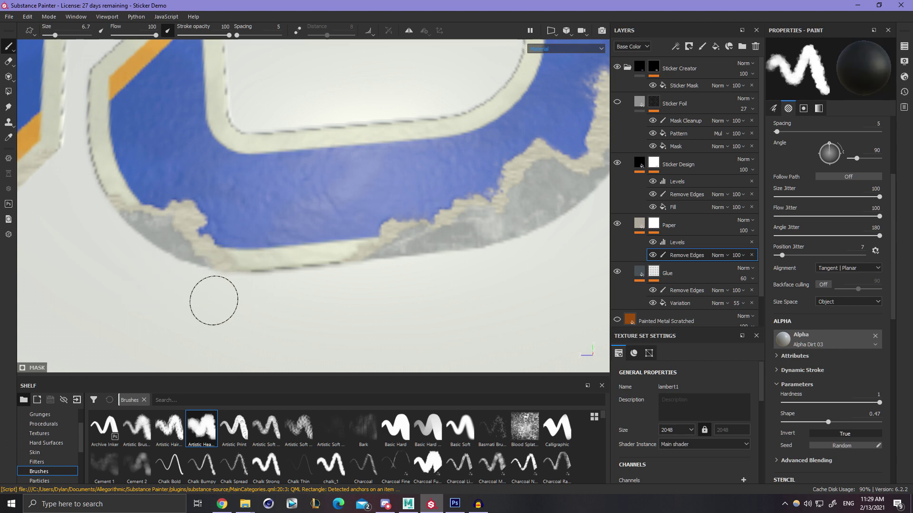
mouse_move(214, 301)
alt+mouse_down()
mouse_move(326, 283)
mouse_move(291, 273)
alt+mouse_up()
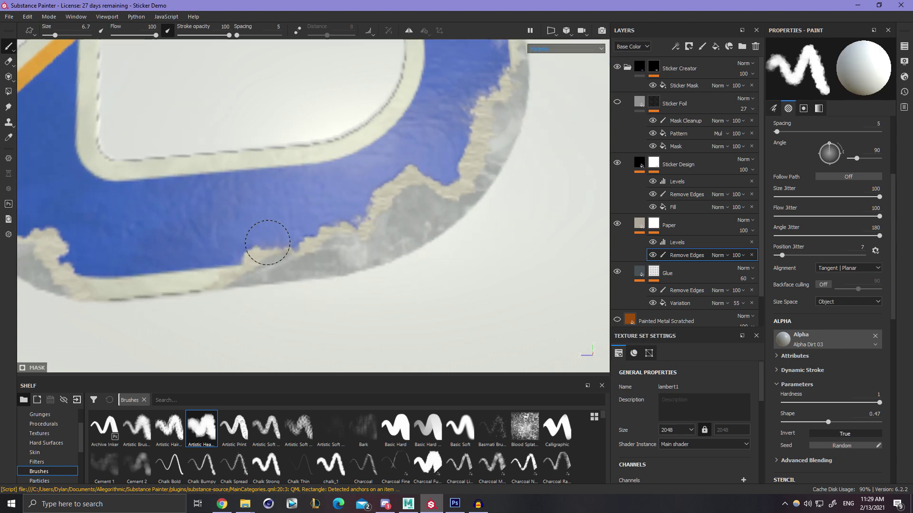
alt+drag(291, 283, 409, 280)
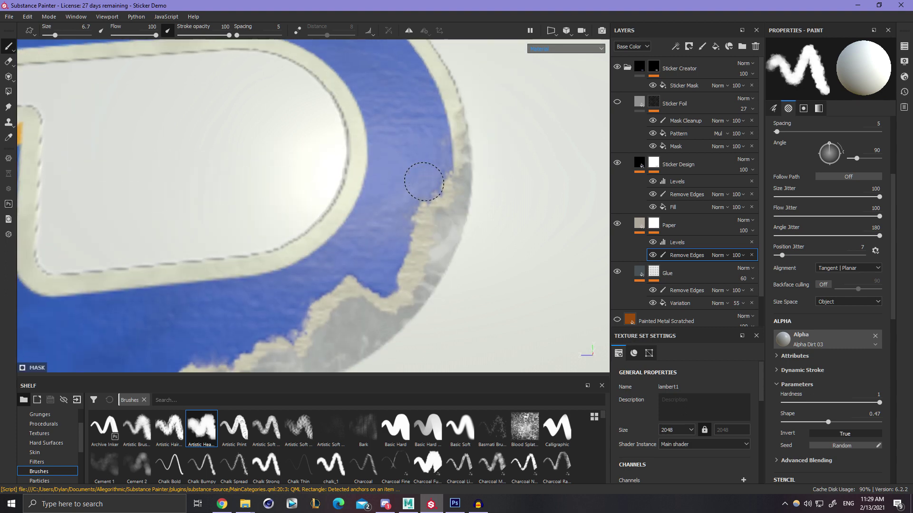
alt+right_drag(493, 157, 280, 143)
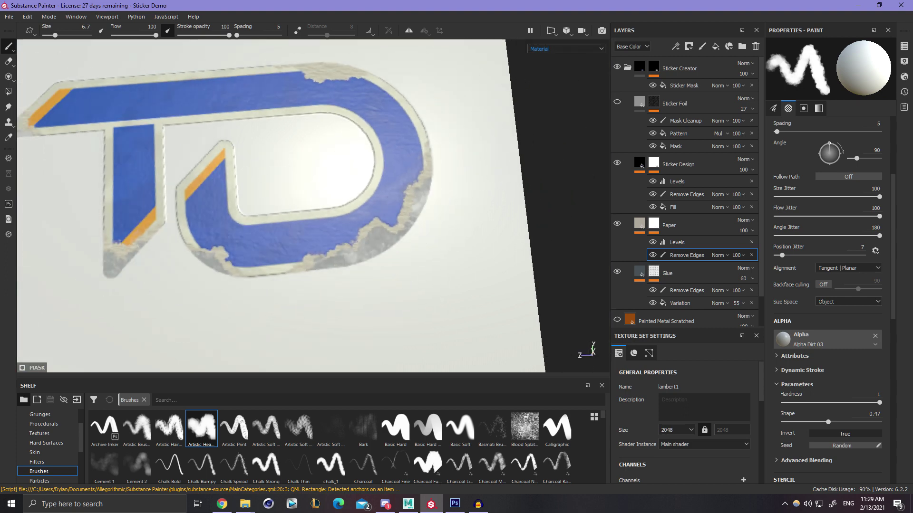
Restore the removing mask colour and paint away the paper's outer part in the D's top-edge worn patch, exposing glue.
alt+middle_drag(281, 142, 283, 242)
alt+right_drag(283, 242, 403, 207)
alt+right_drag(336, 191, 538, 204)
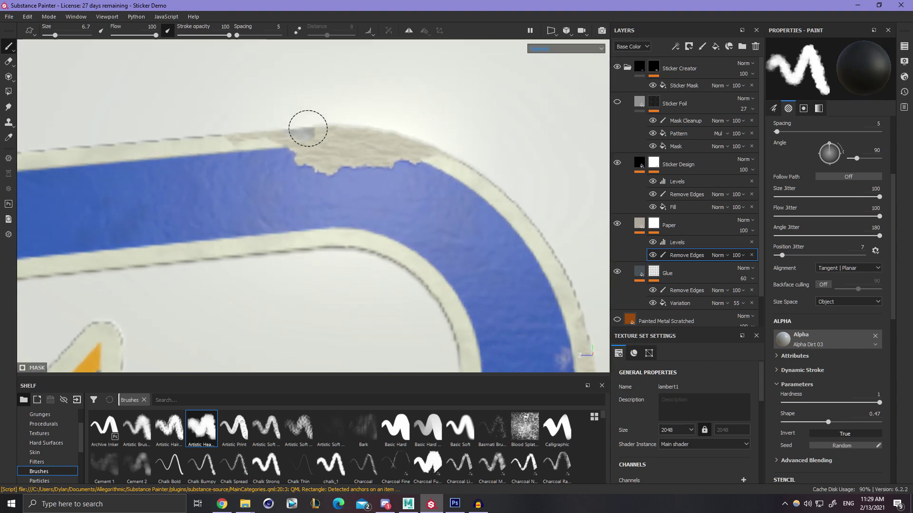
drag(305, 126, 336, 131)
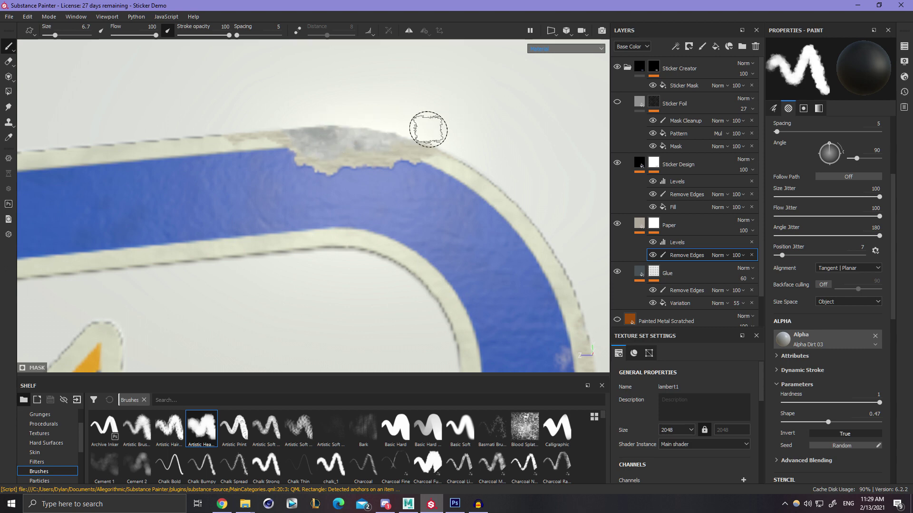
Examine the exposed paper and glue across the whole TD logo.
alt+right_drag(428, 129, 155, 171)
alt+middle_drag(155, 171, 218, 95)
alt+right_drag(218, 95, 273, 193)
alt+right_drag(178, 145, 432, 200)
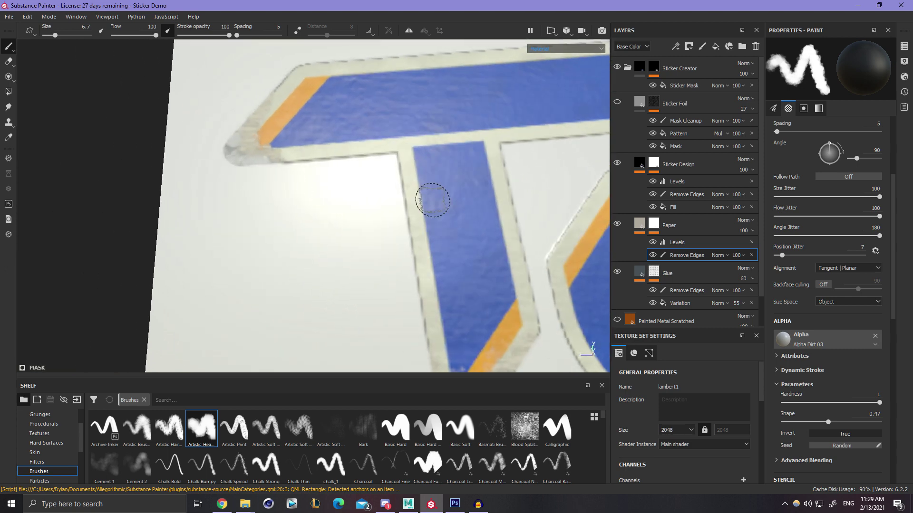
alt+middle_drag(433, 200, 447, 255)
scroll(318, 183, down, 4)
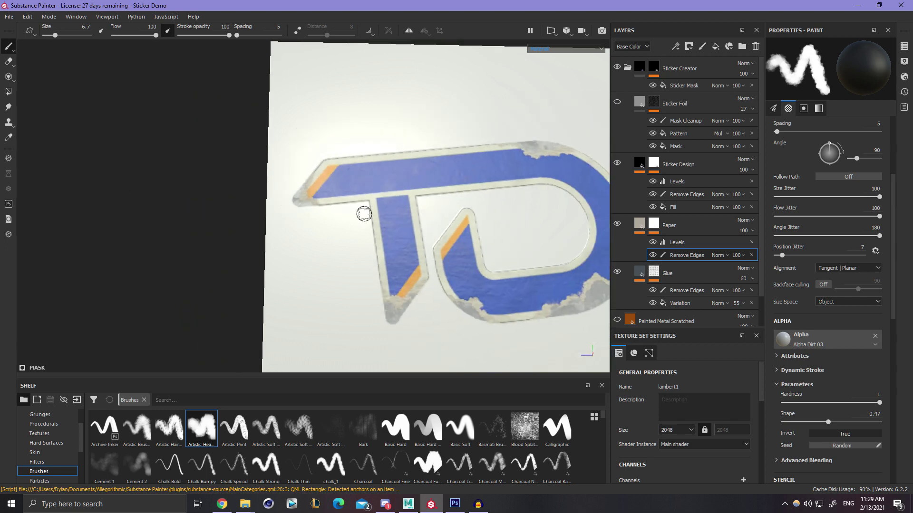
alt+middle_drag(365, 212, 196, 182)
scroll(356, 116, up, 4)
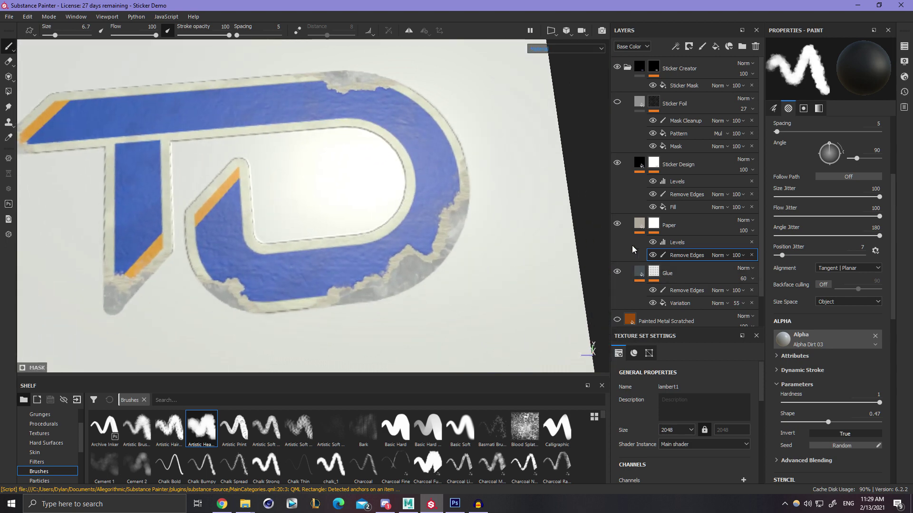
Brighten the Paper layer's base color to a value of about 0.520.
click(641, 227)
click(827, 269)
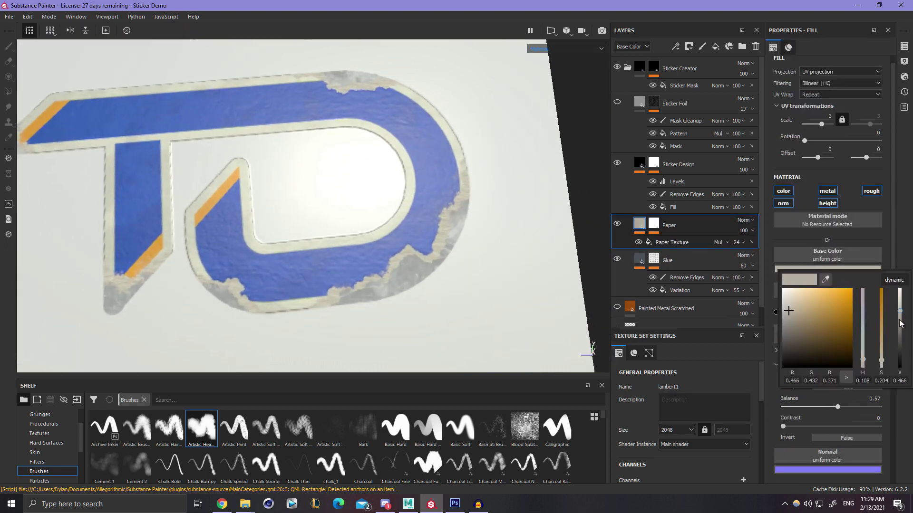
drag(901, 312, 901, 307)
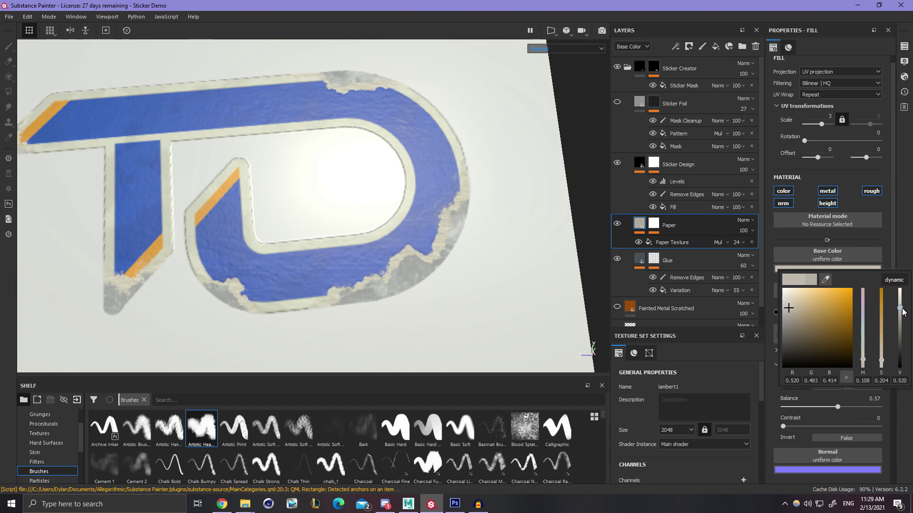
Inspect the brightened paper on the whole logo and from several angles at the D's lower-right worn area.
scroll(266, 238, down, 2)
alt+middle_drag(266, 238, 334, 238)
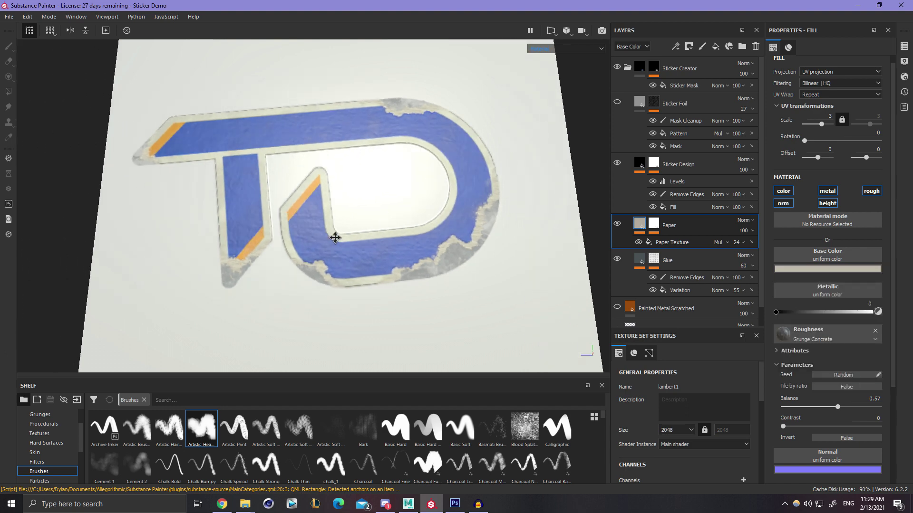
alt+drag(334, 237, 341, 250)
alt+right_drag(341, 250, 469, 297)
alt+right_drag(523, 256, 808, 290)
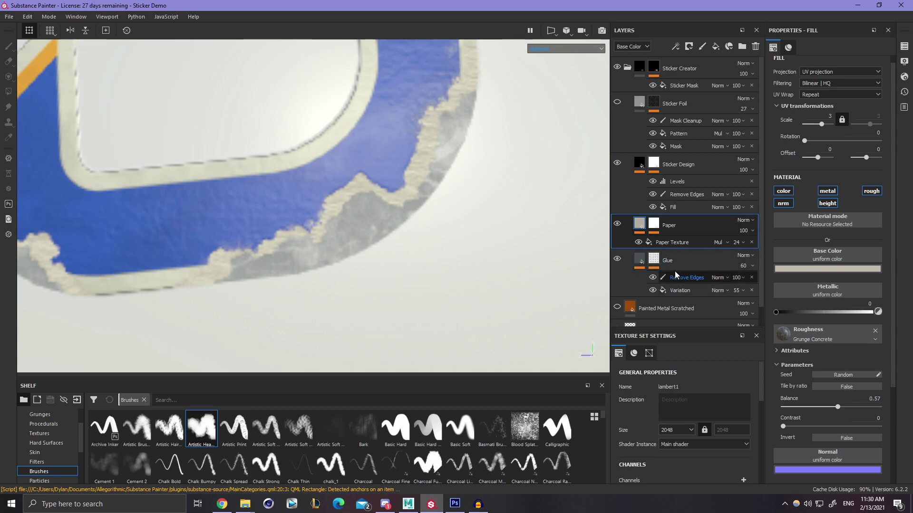
alt+drag(423, 239, 442, 210)
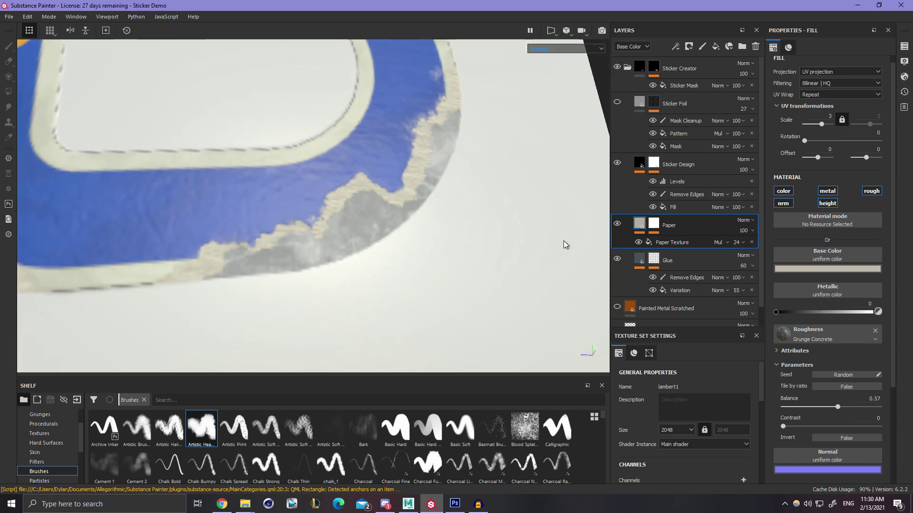
alt+drag(538, 229, 329, 241)
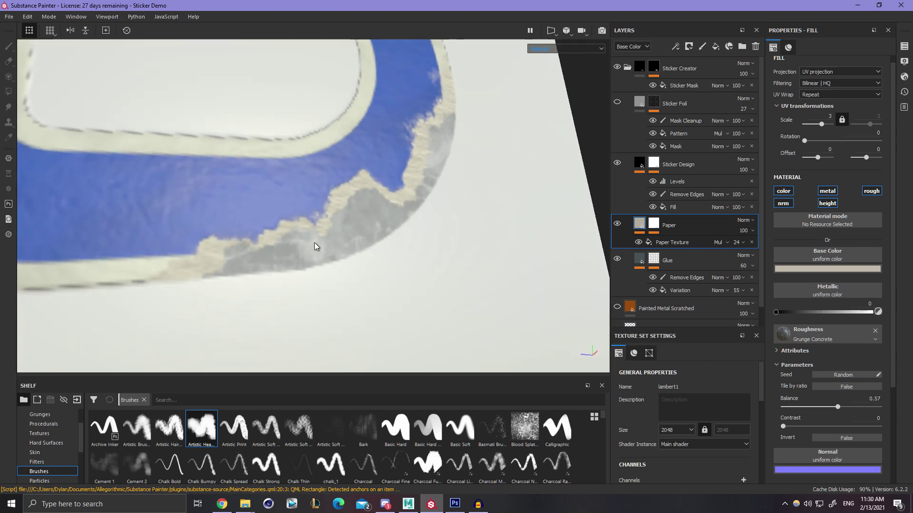
Select the Glue layer's Remove Edges effect for painting at the D's lower-right worn area.
click(678, 278)
scroll(406, 260, up, 2)
alt+middle_drag(406, 260, 458, 240)
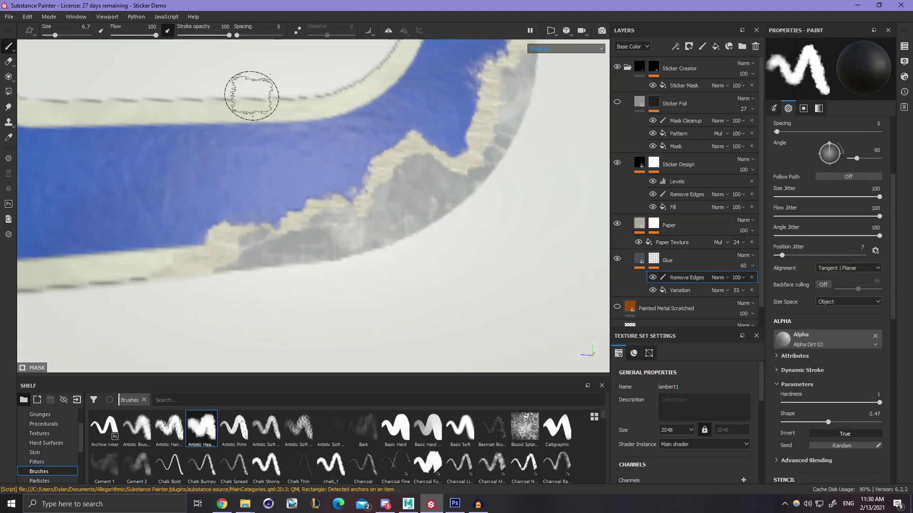
Try erasing the glue's outer edge at the D's lower-right curve with full stroke opacity, and undo the strokes.
mouse_move(436, 234)
mouse_down()
mouse_move(429, 198)
mouse_move(344, 257)
mouse_up()
key(ctrl+z)
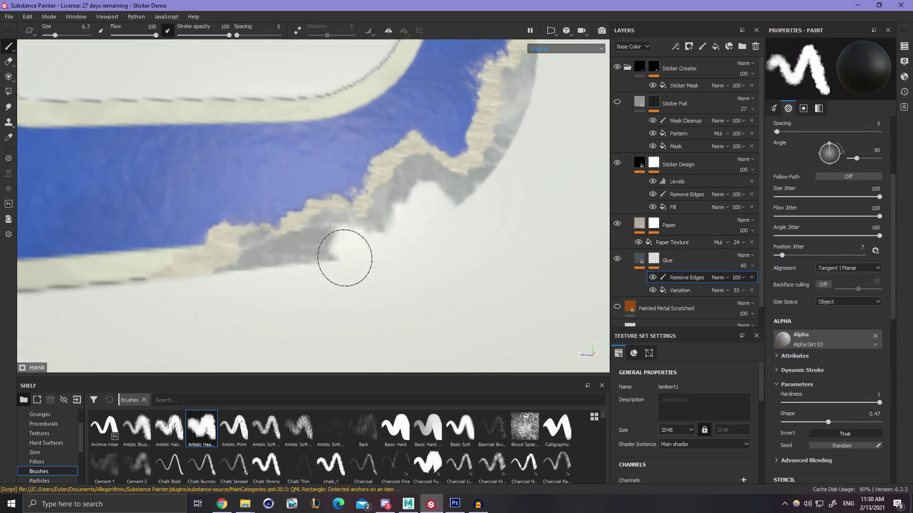
key(ctrl+z)
mouse_move(409, 261)
mouse_down()
mouse_move(424, 212)
mouse_move(362, 250)
mouse_move(289, 276)
mouse_up()
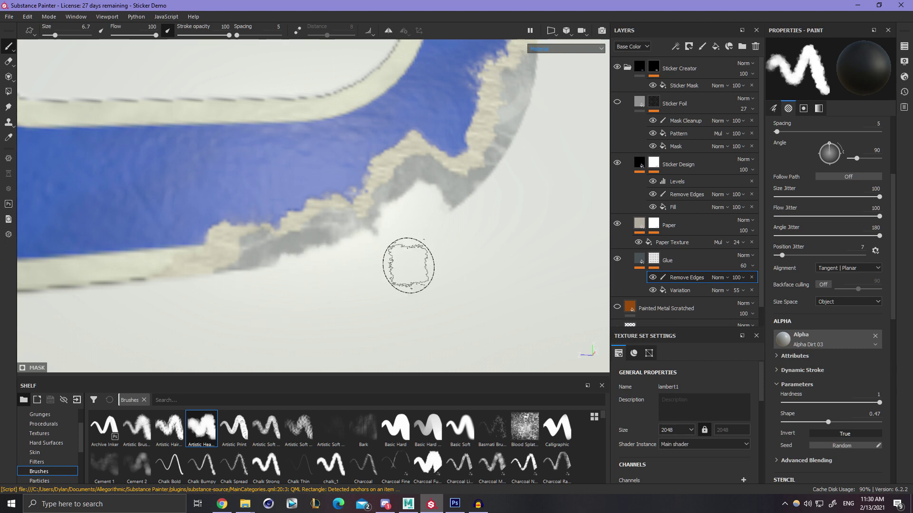
scroll(399, 234, down, 4)
alt+right_drag(393, 241, 538, 259)
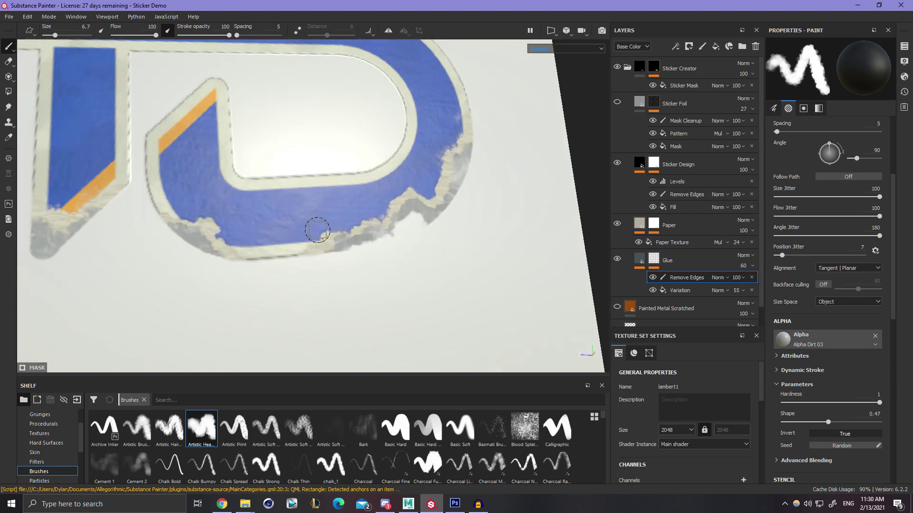
key(ctrl+z)
Try fading the glue's outer edge at the D's lower-right curve with stroke opacity 65.
alt+right_drag(450, 238, 534, 271)
alt+middle_drag(533, 271, 432, 249)
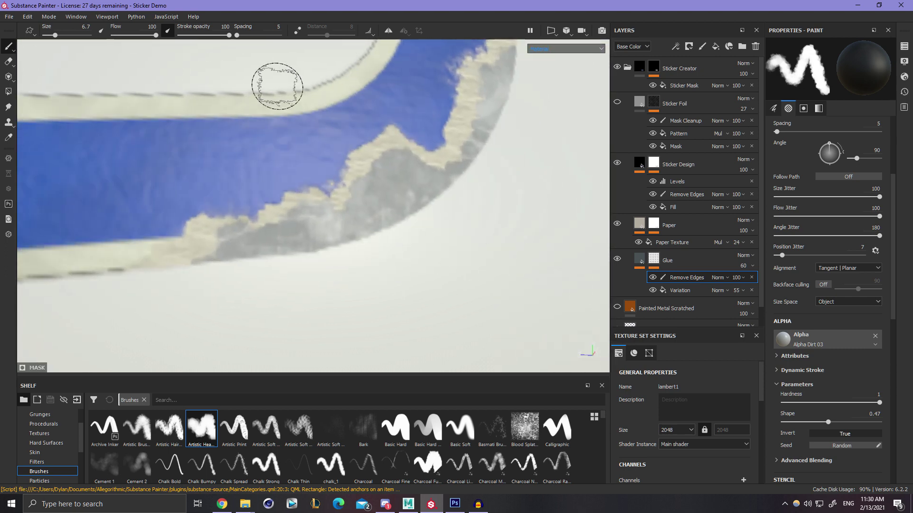
click(211, 36)
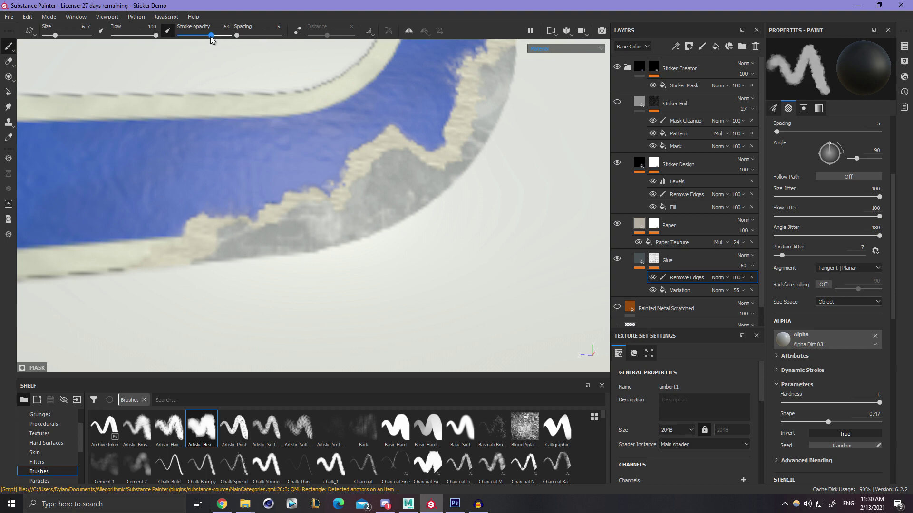
drag(437, 164, 435, 204)
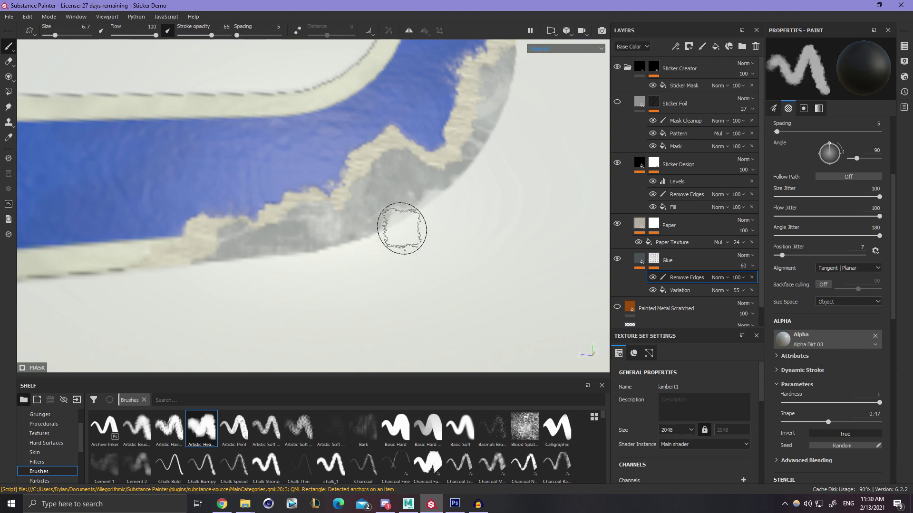
Set the stroke opacity to 47 and softly fade the glue's outer edge along the D's bottom and right-hand curve.
click(202, 36)
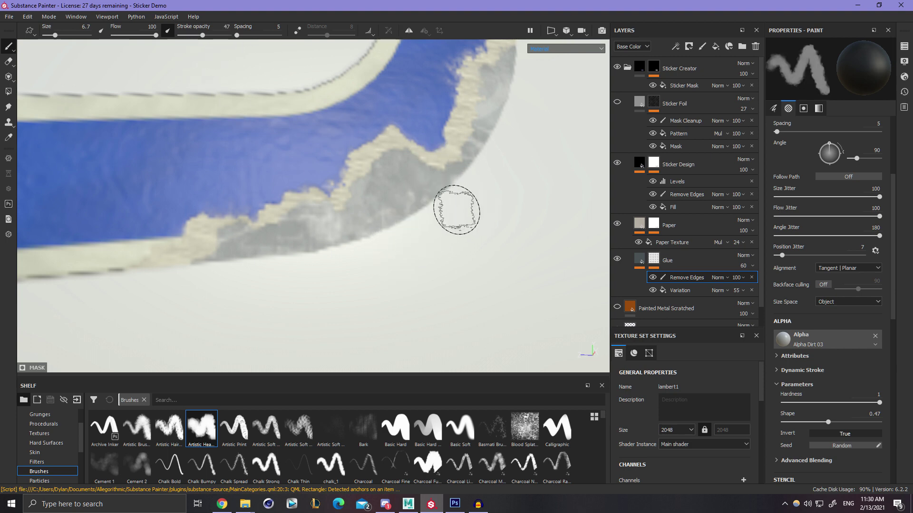
drag(376, 251, 240, 277)
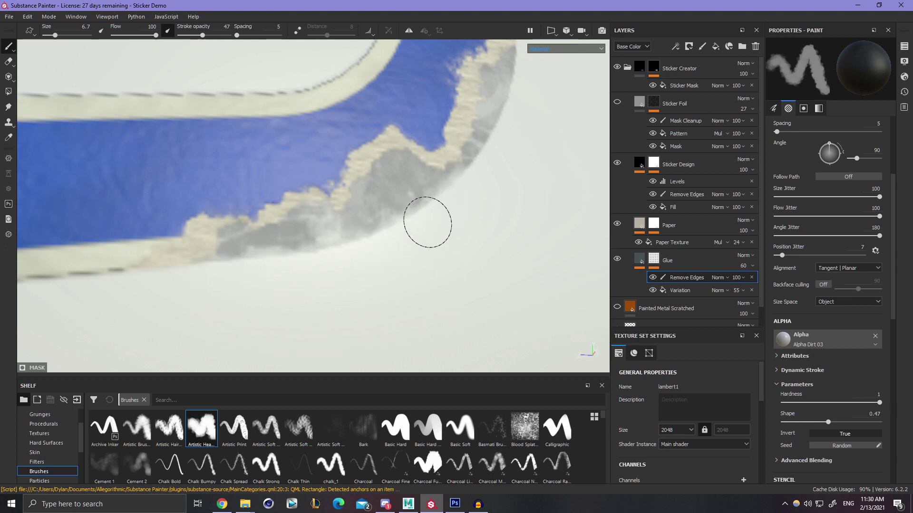
mouse_move(379, 236)
alt+mouse_down()
mouse_move(415, 232)
mouse_move(422, 258)
mouse_move(397, 257)
mouse_move(407, 230)
alt+mouse_up()
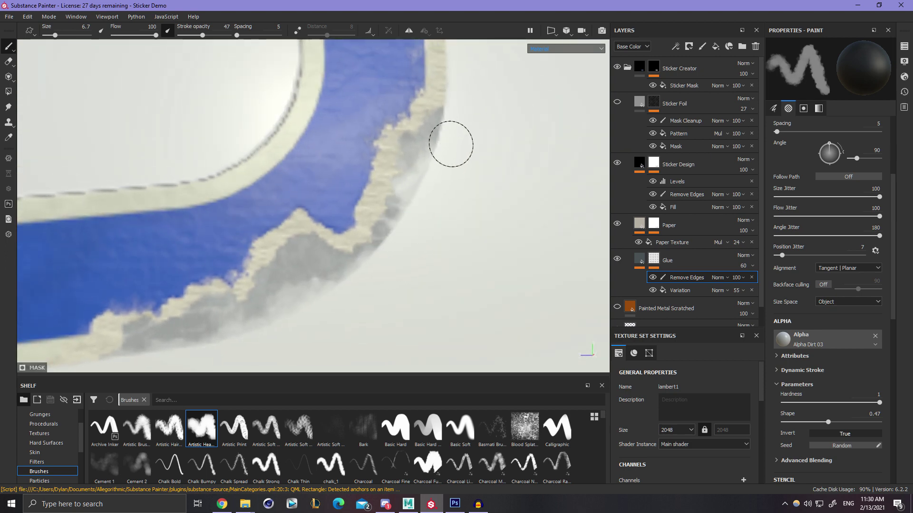
alt+right_drag(479, 154, 402, 185)
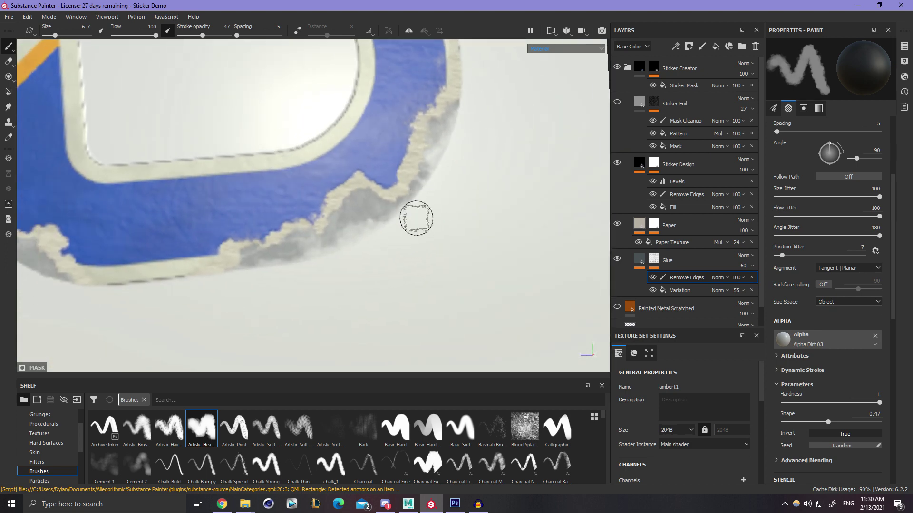
alt+drag(290, 266, 400, 221)
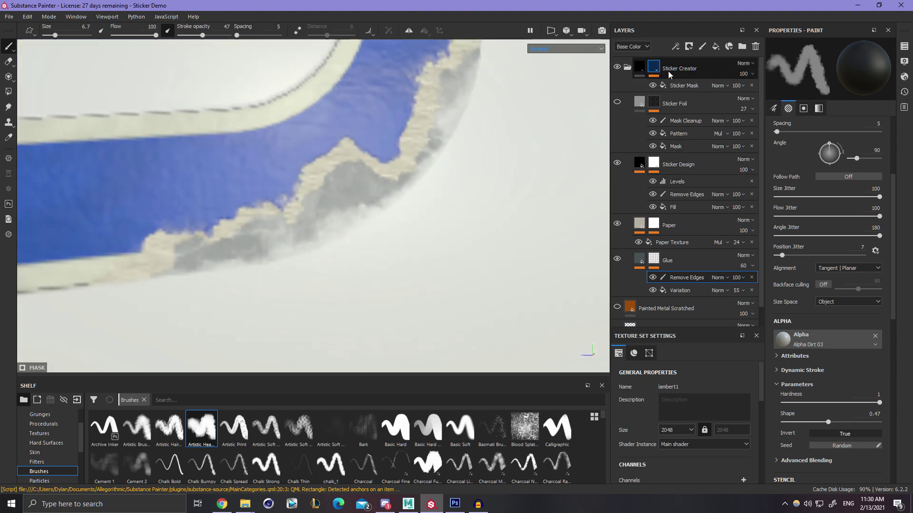
Set the stroke opacity to 100 and paint glue back along the outer edge of the D's lower-right curve.
drag(213, 36, 233, 36)
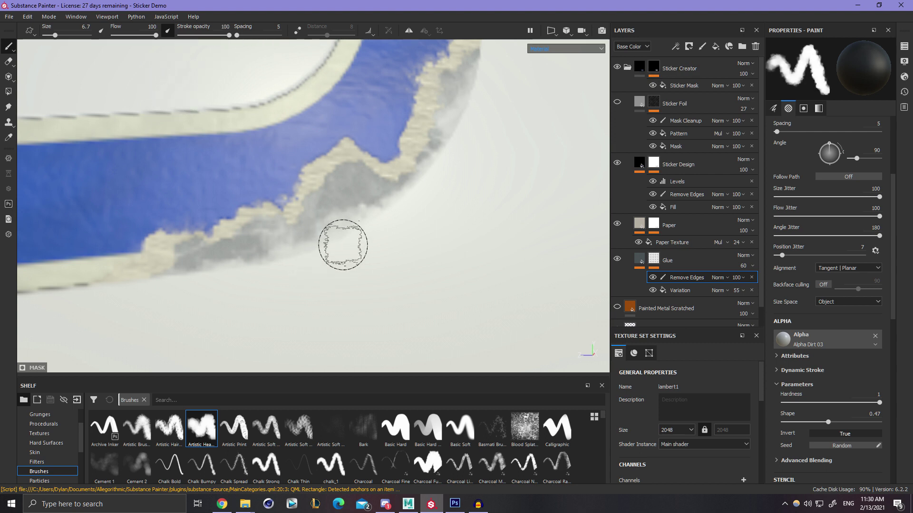
mouse_move(356, 243)
mouse_down()
mouse_move(346, 223)
mouse_move(336, 246)
mouse_up()
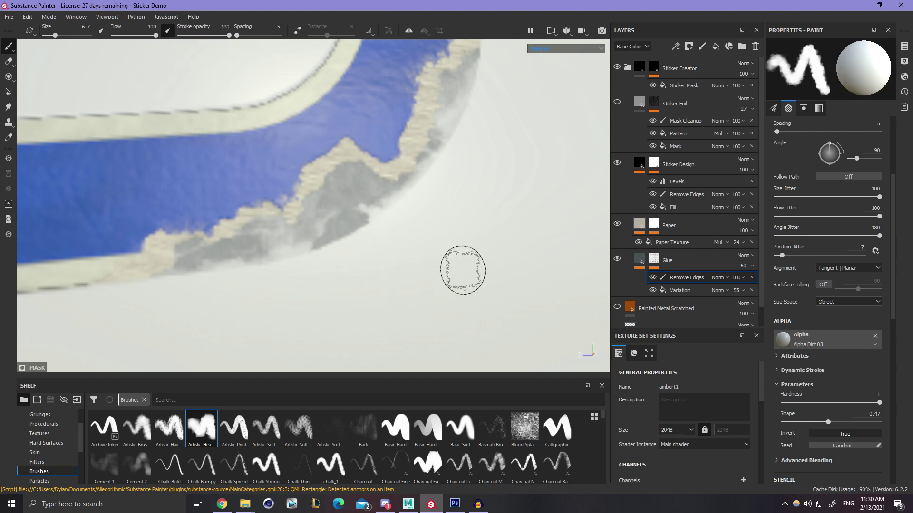
key(x)
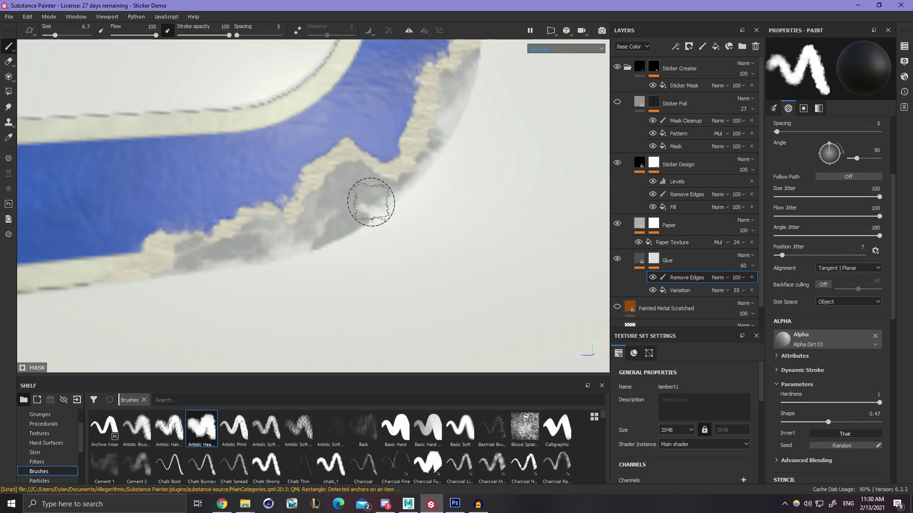
Set the stroke opacity to 48, fade the glue's outer edge at the D's lower-right curve and partly repaint it.
click(219, 35)
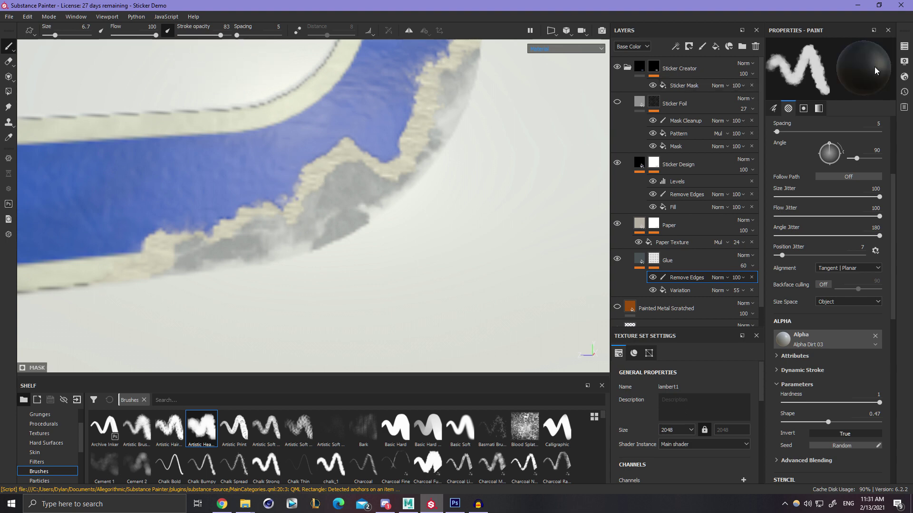
drag(220, 35, 202, 36)
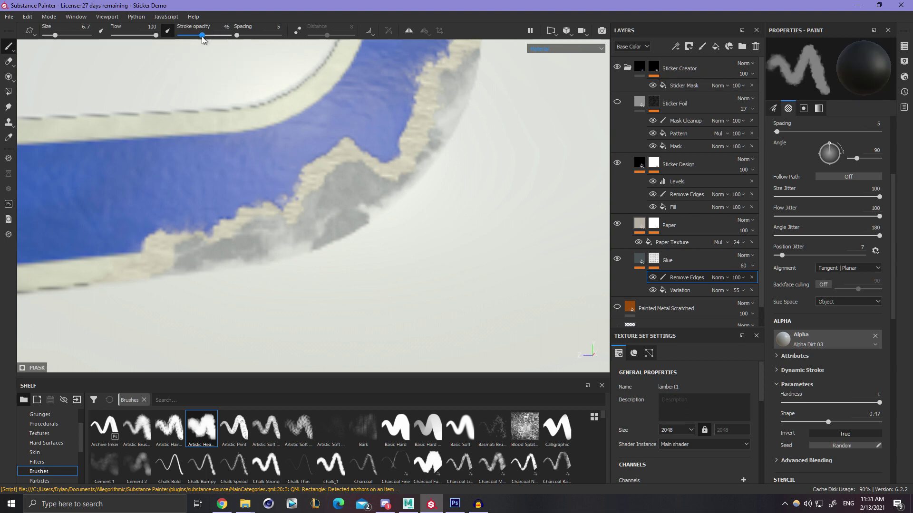
drag(365, 224, 325, 257)
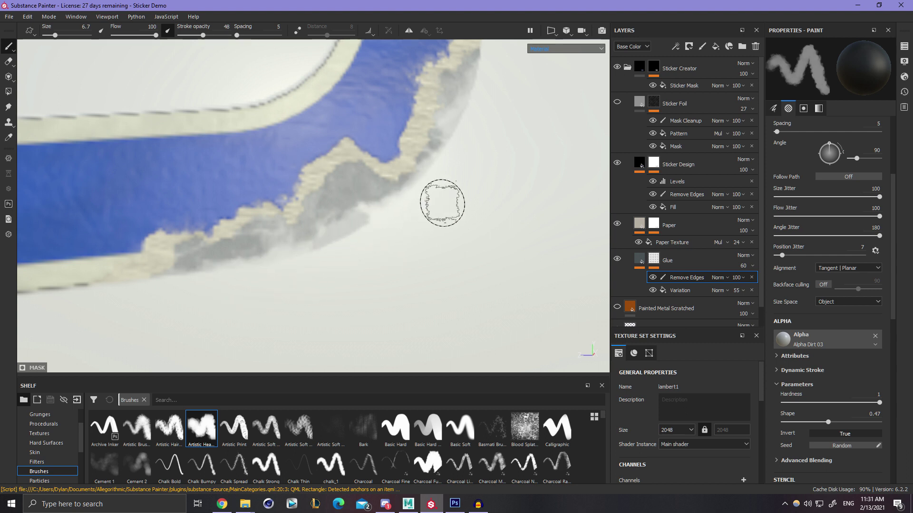
click(399, 211)
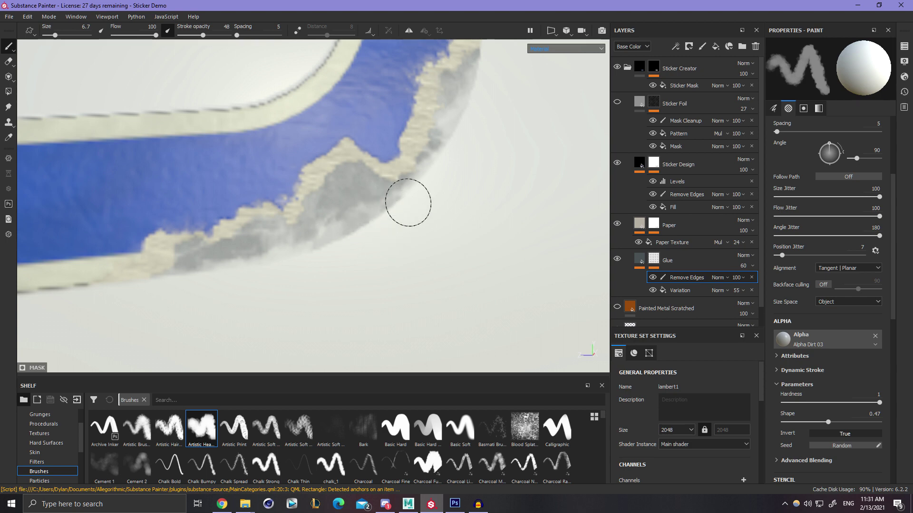
scroll(380, 205, down, 4)
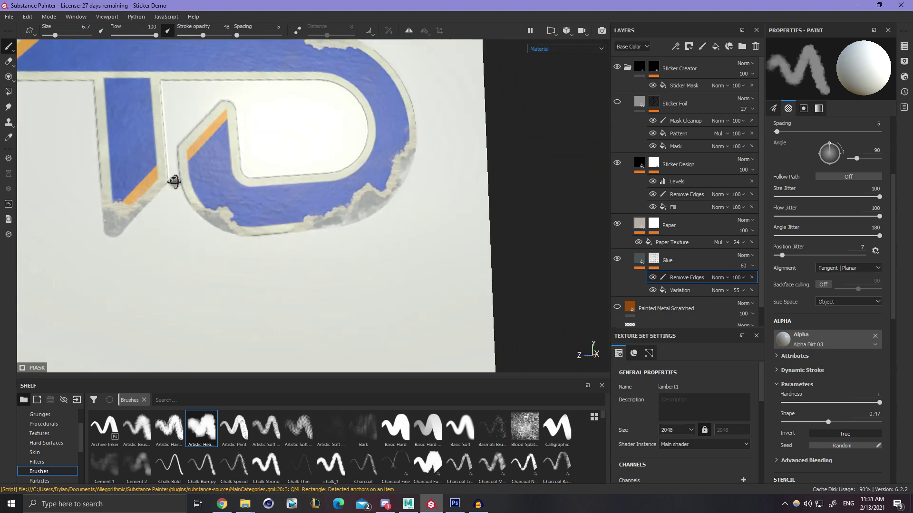
Set the stroke opacity to 31 and softly fade the glue's outer edge along the D's lower-right curve.
mouse_move(175, 181)
alt+right_down()
mouse_move(306, 185)
mouse_move(430, 281)
alt+right_up()
alt+middle_drag(430, 281, 491, 202)
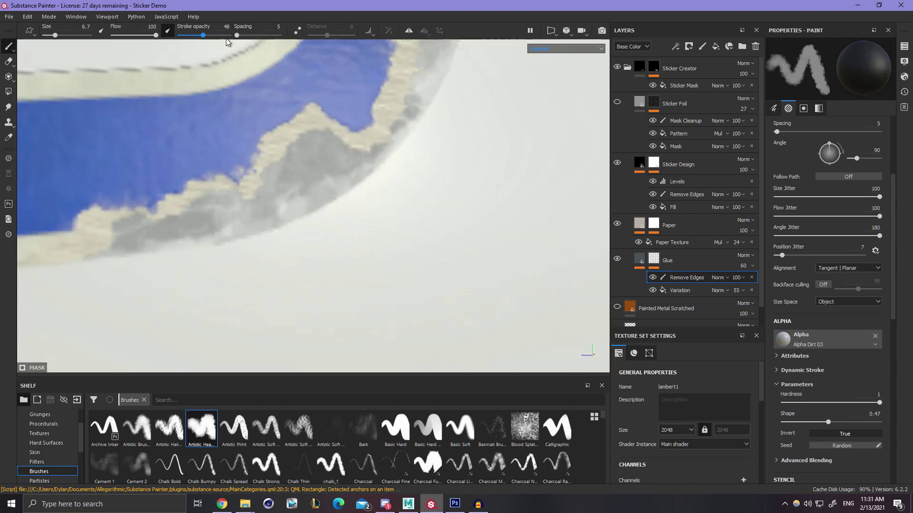
drag(203, 35, 195, 35)
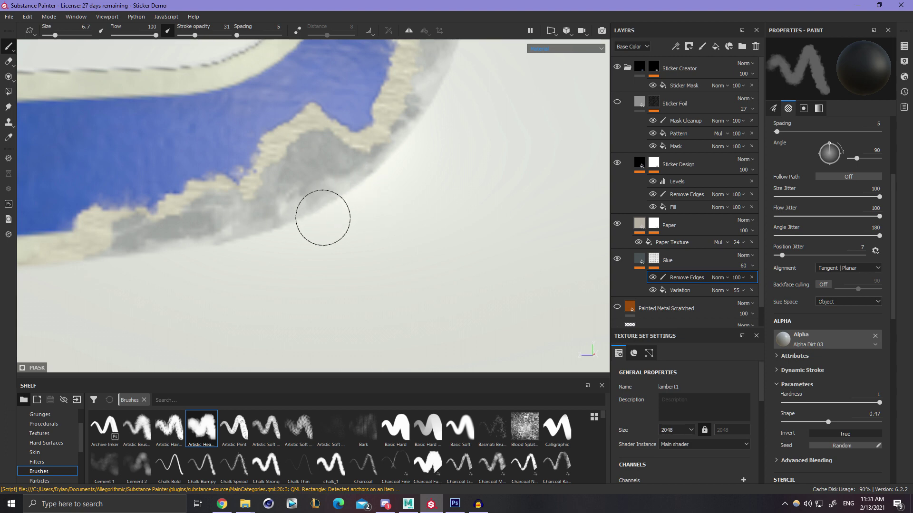
alt+middle_drag(423, 194, 378, 304)
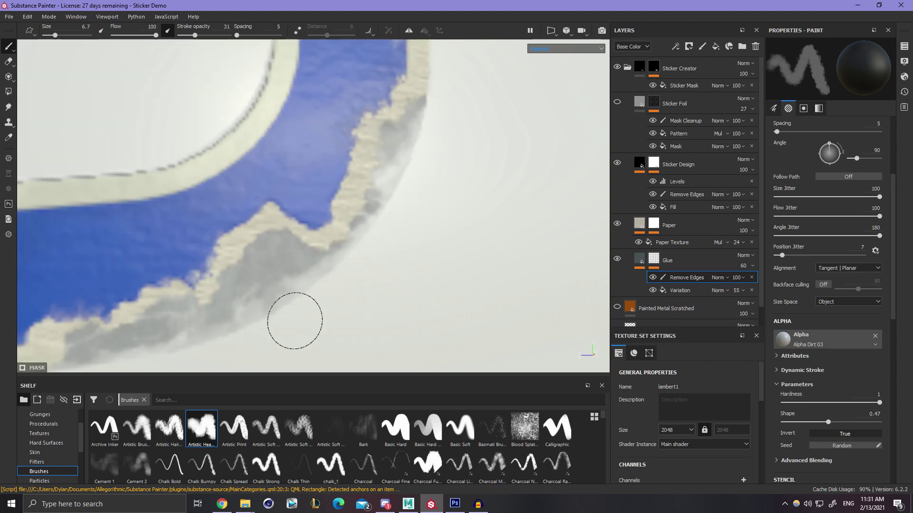
Softly fade the glue's outer edge at the D's lower-left corner and the T's foot.
scroll(412, 190, down, 5)
alt+drag(266, 202, 251, 224)
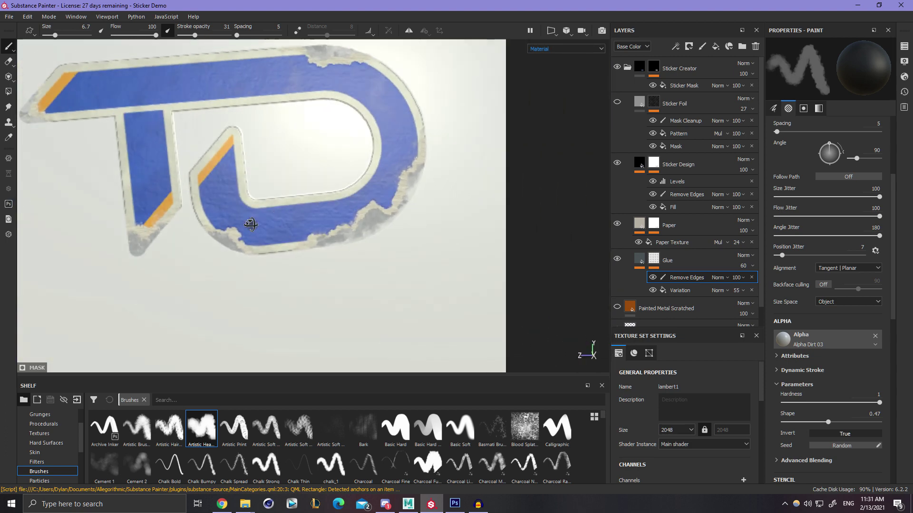
scroll(251, 224, up, 5)
alt+middle_drag(218, 212, 333, 161)
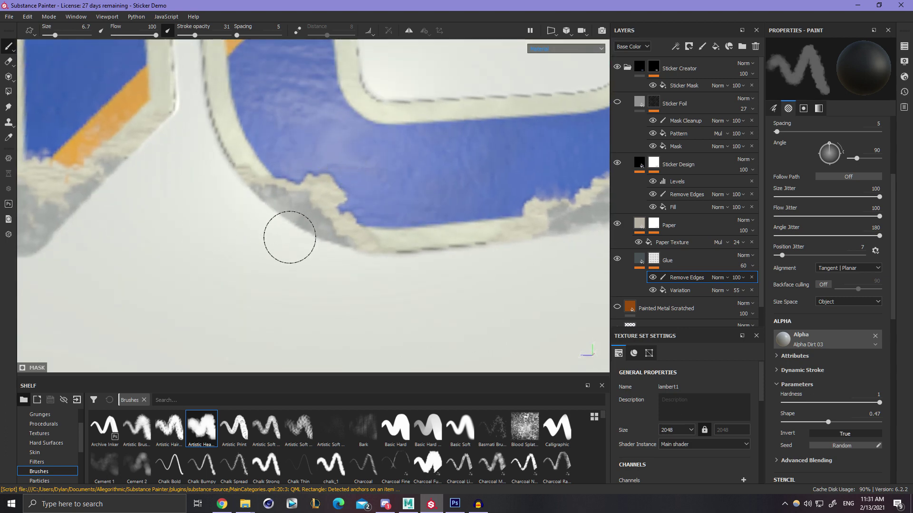
alt+drag(279, 247, 320, 198)
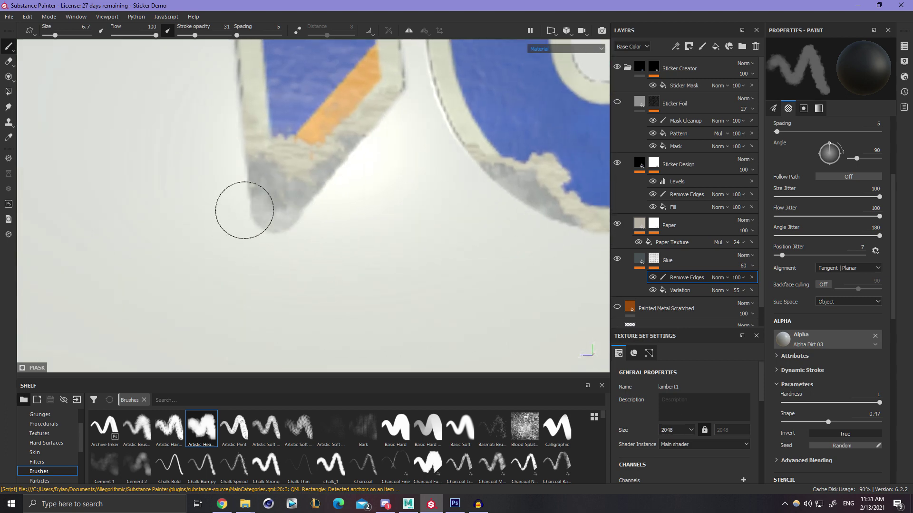
Softly fade the glue's outer edge at the worn area on top of the D.
scroll(381, 206, down, 5)
mouse_move(333, 162)
alt+middle_down()
mouse_move(226, 166)
mouse_move(216, 185)
alt+middle_up()
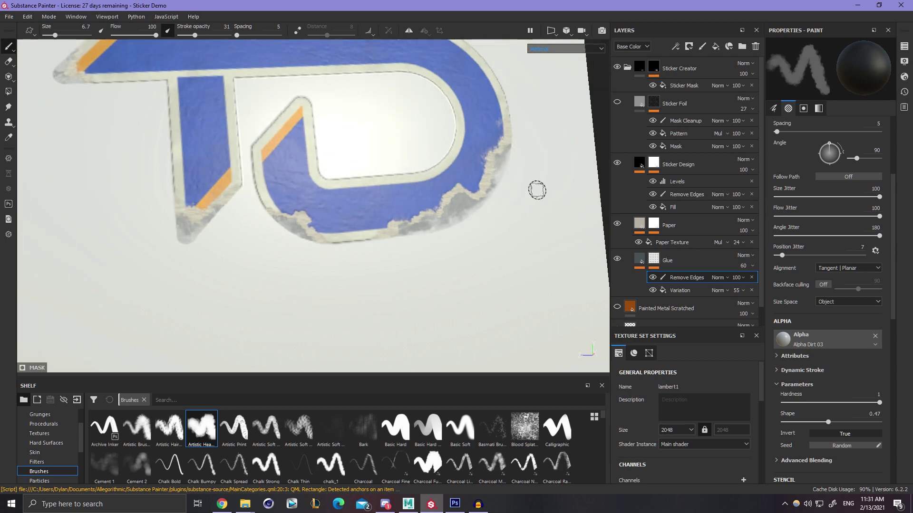
alt+middle_drag(410, 83, 344, 204)
alt+right_drag(345, 204, 535, 138)
alt+middle_drag(449, 59, 418, 141)
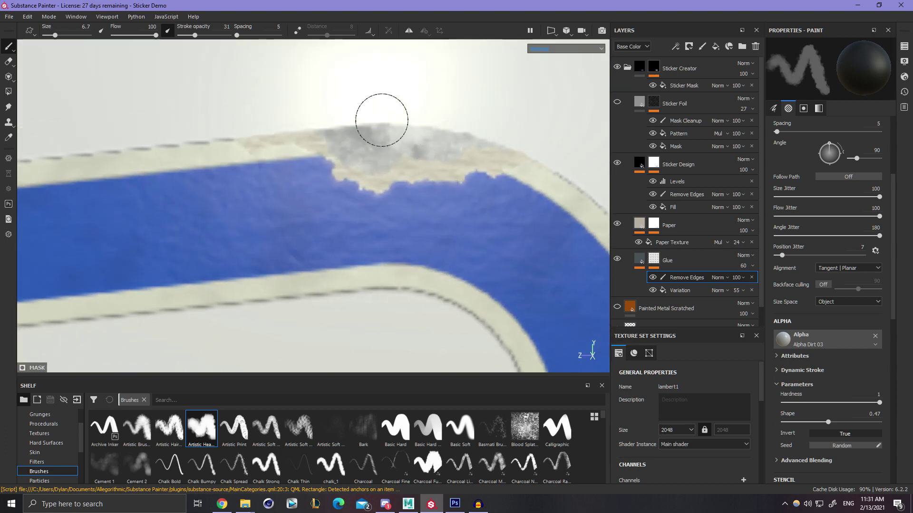
Set the stroke opacity to 100 and erase the glue's outer edge at the T's left tip.
mouse_move(478, 121)
alt+right_down()
mouse_move(198, 149)
mouse_move(174, 106)
alt+right_up()
alt+drag(175, 106, 296, 119)
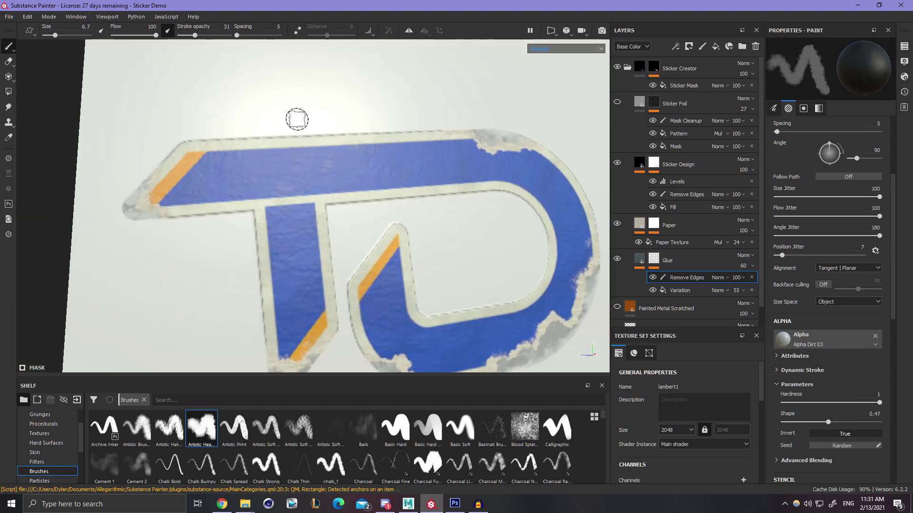
mouse_move(297, 120)
alt+right_down()
mouse_move(320, 138)
mouse_move(326, 189)
alt+right_up()
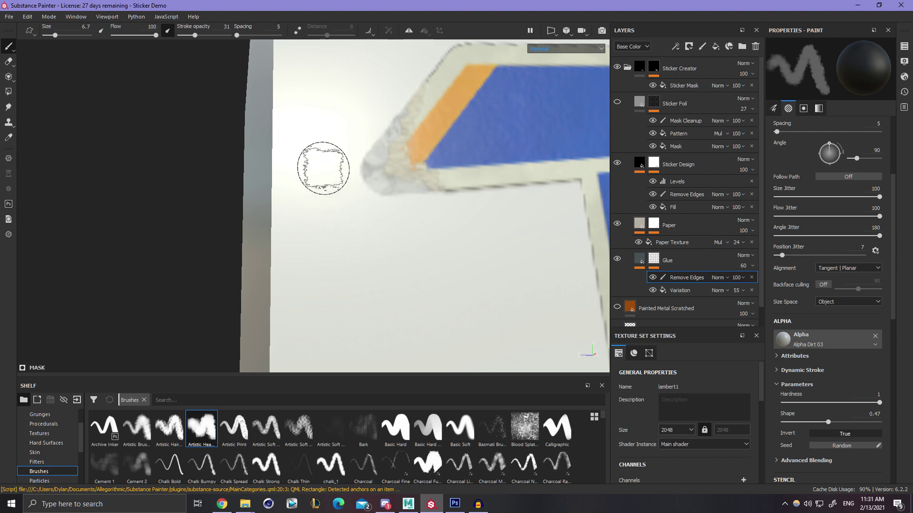
drag(195, 35, 229, 35)
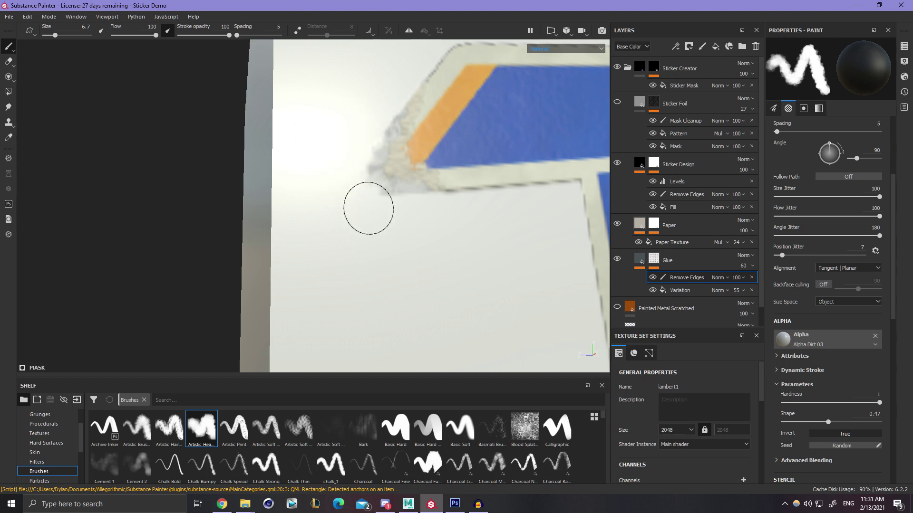
Erase the glue at the tip of the T's foot at full stroke opacity, undoing the first stroke and repainting it.
alt+right_drag(373, 214, 124, 179)
mouse_move(580, 347)
alt+middle_down()
mouse_move(448, 181)
mouse_move(345, 105)
alt+middle_up()
mouse_move(346, 105)
alt+right_down()
mouse_move(291, 195)
mouse_move(330, 167)
alt+right_up()
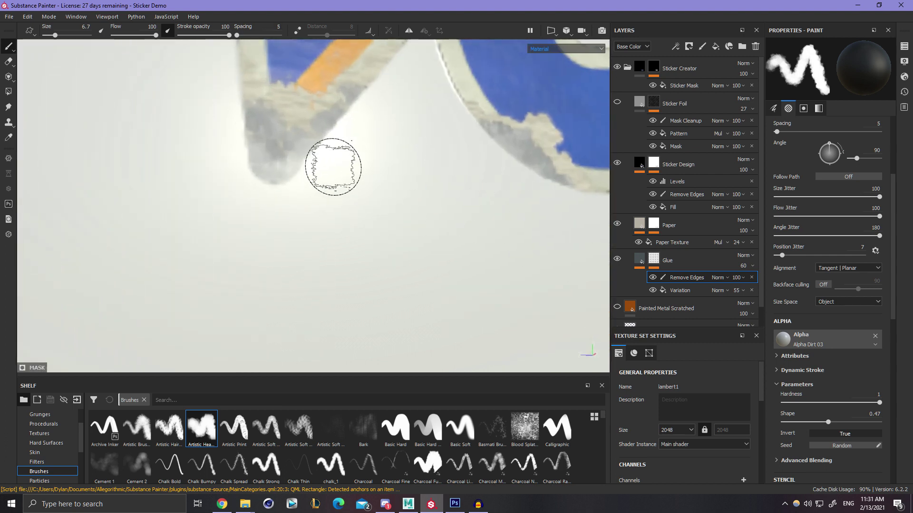
mouse_move(228, 163)
mouse_down()
mouse_move(208, 138)
mouse_move(330, 198)
mouse_move(332, 189)
mouse_move(304, 171)
mouse_move(287, 190)
mouse_up()
key(ctrl+z)
mouse_move(222, 179)
mouse_down()
mouse_move(232, 147)
mouse_move(250, 187)
mouse_up()
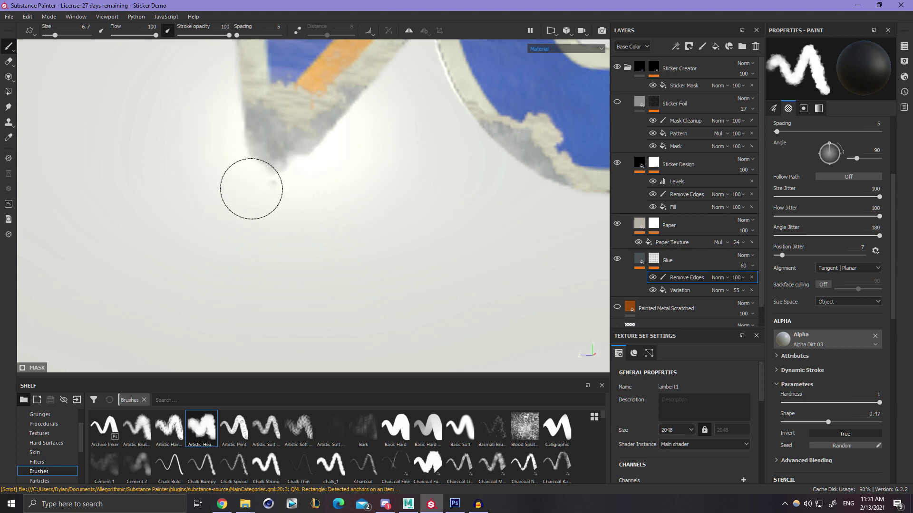
Erase the glue's outer edge irregularly along the D's lower-left and lower-right curves at full stroke opacity.
alt+right_drag(306, 213, 171, 187)
mouse_move(499, 195)
alt+middle_down()
mouse_move(316, 198)
mouse_move(204, 228)
alt+middle_up()
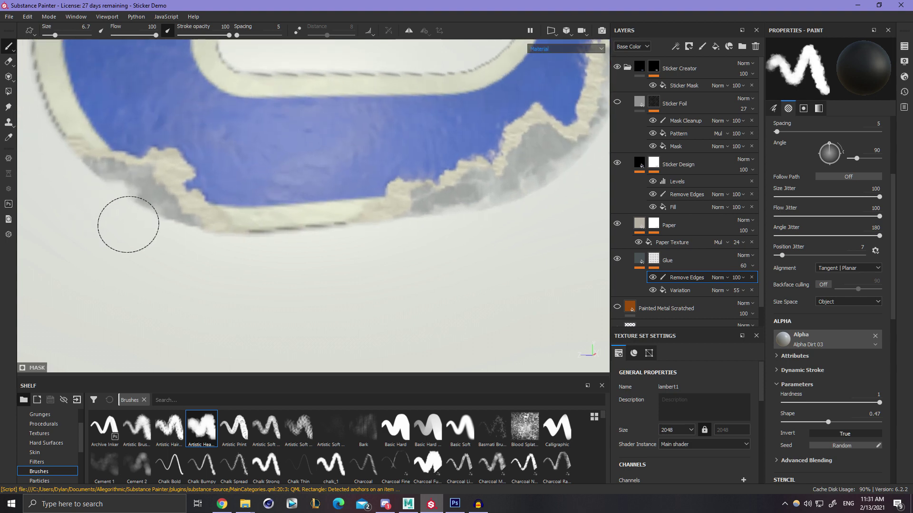
alt+drag(138, 224, 352, 183)
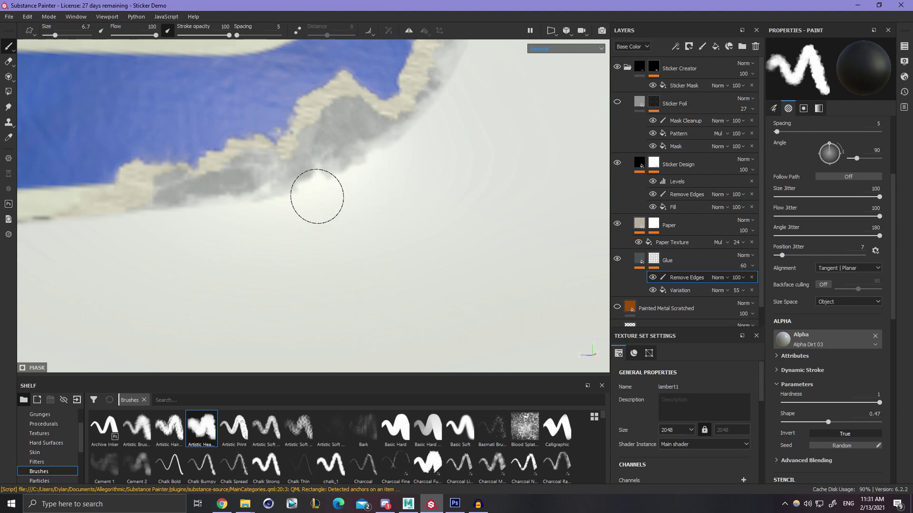
Paint some glue back at the D's right-hand curve, undoing the full-opacity stroke and repainting with stroke opacity 89.
alt+drag(205, 221, 406, 171)
scroll(418, 145, up, 2)
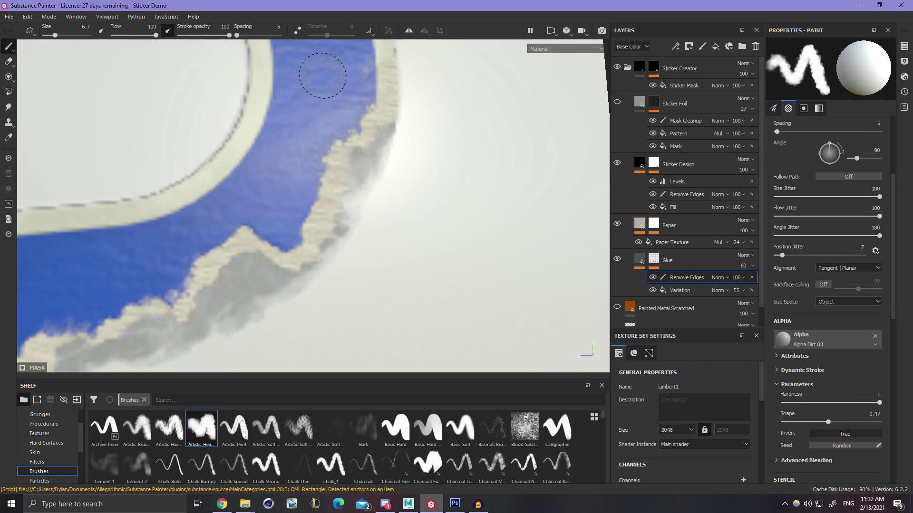
drag(347, 194, 352, 176)
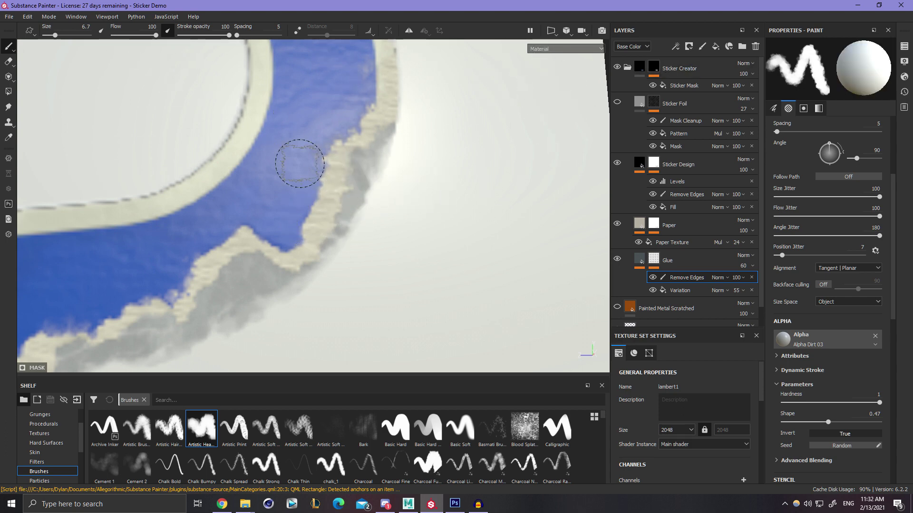
key(ctrl+z)
drag(219, 37, 223, 35)
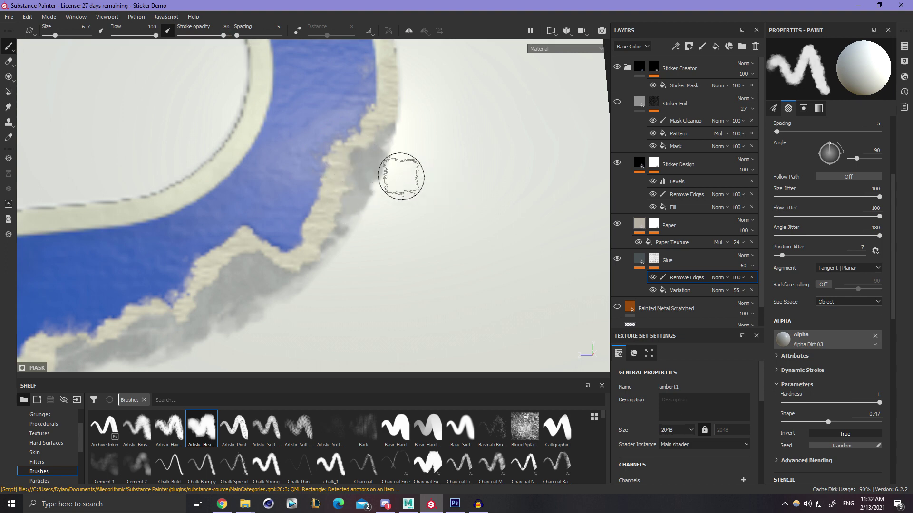
mouse_move(399, 176)
mouse_down()
mouse_move(346, 195)
mouse_move(346, 206)
mouse_up()
scroll(238, 142, down, 5)
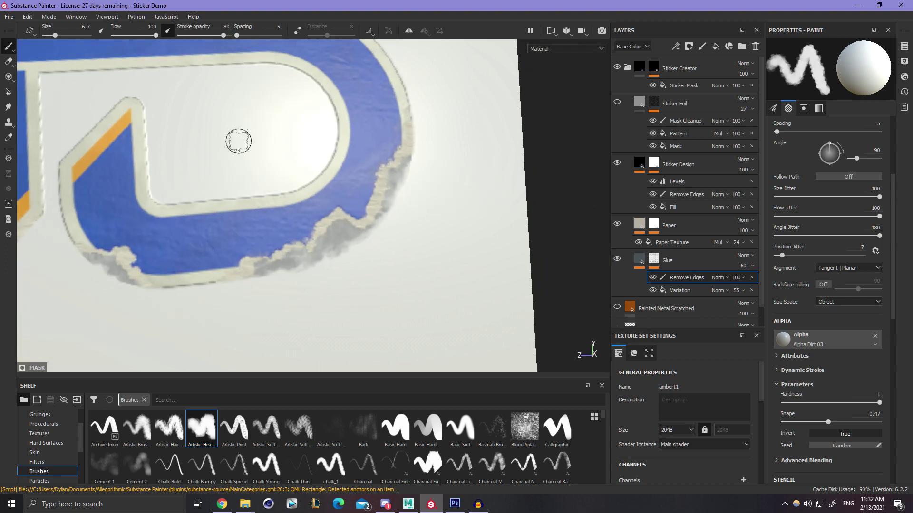
Erase the glue's outer edge irregularly at the worn area on top of the D.
alt+middle_drag(248, 188, 278, 161)
alt+drag(278, 161, 320, 165)
scroll(319, 164, up, 6)
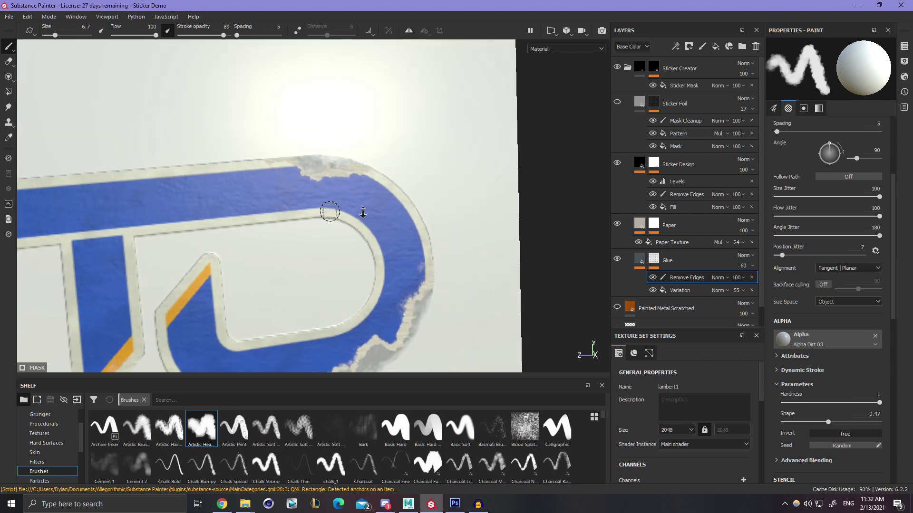
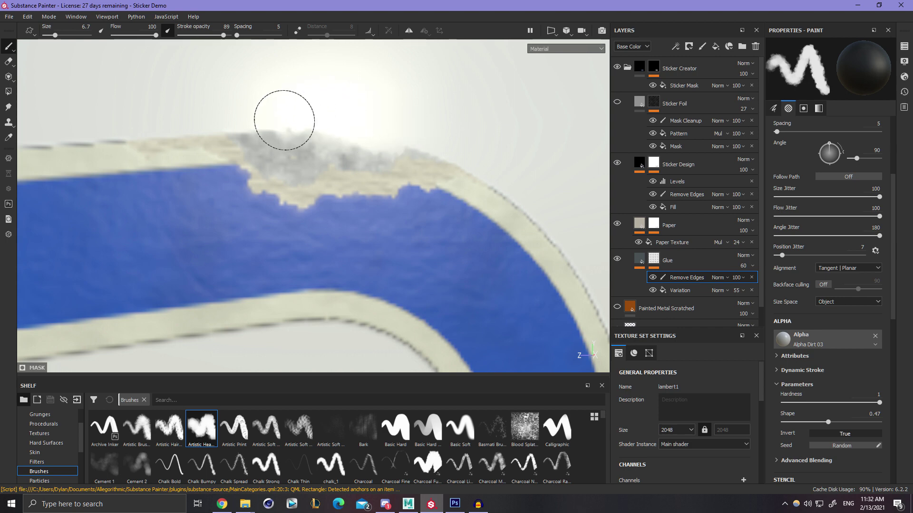
Examine the worn paper and glue edges across the whole TD sticker from different angles.
scroll(281, 116, down, 6)
alt+middle_drag(386, 137, 440, 131)
scroll(319, 138, down, 4)
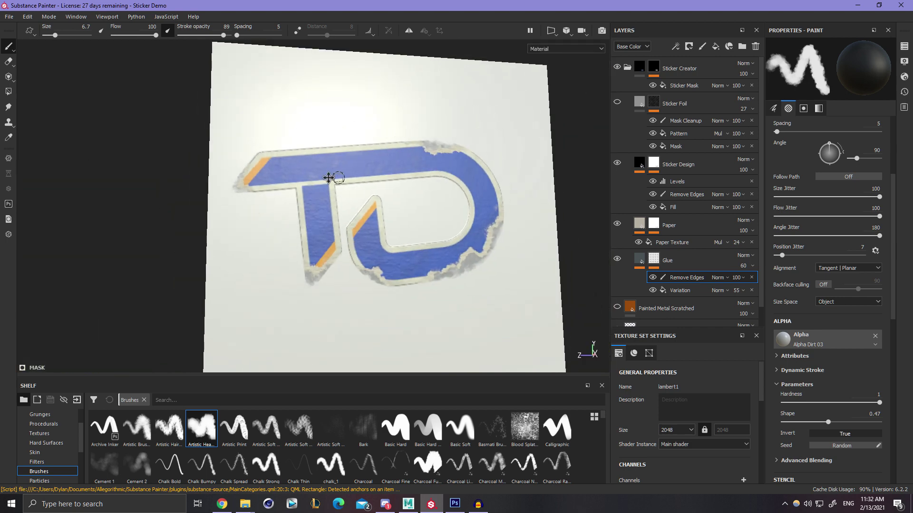
alt+middle_drag(330, 177, 247, 133)
scroll(221, 240, up, 2)
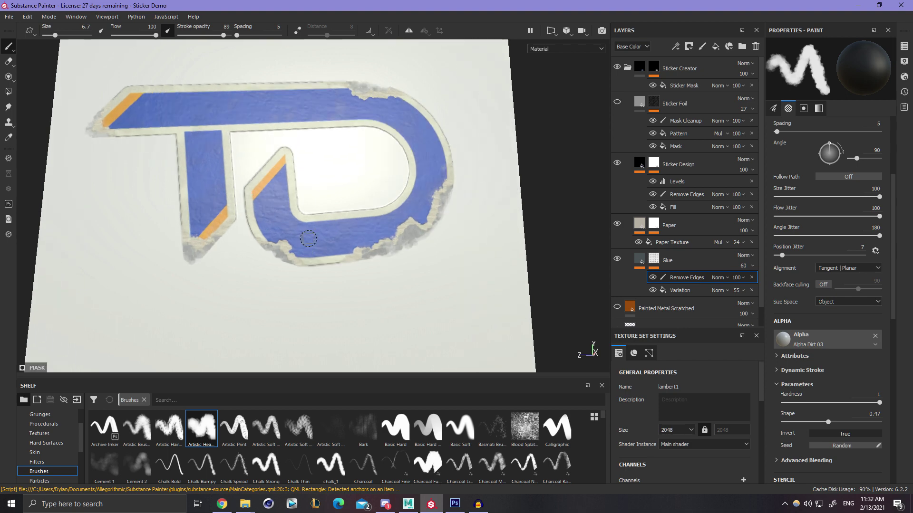
alt+drag(307, 238, 396, 256)
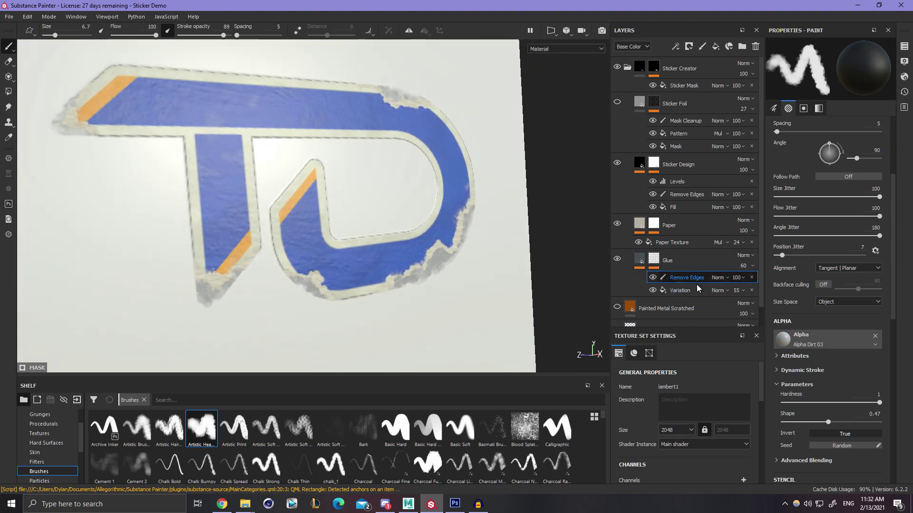
Review the Glue layer's material and its Fill effect settings, and return to the layer's mask.
click(639, 260)
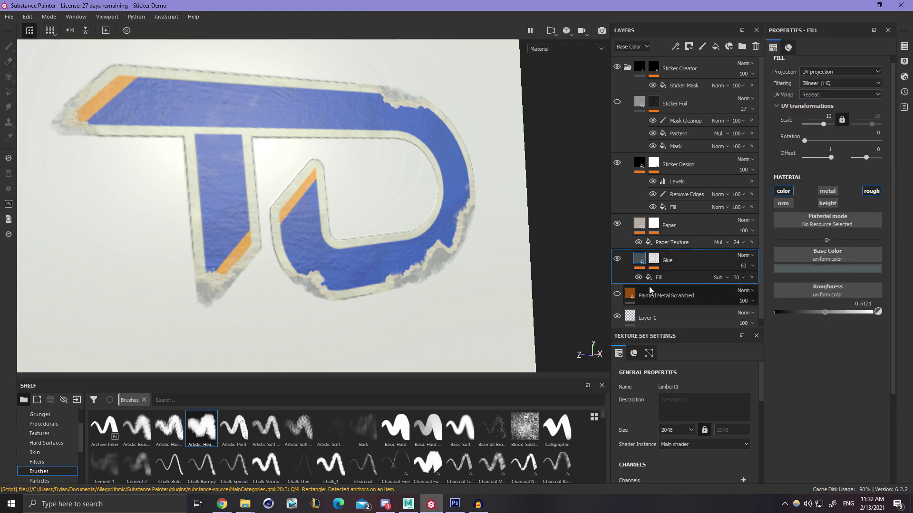
click(661, 280)
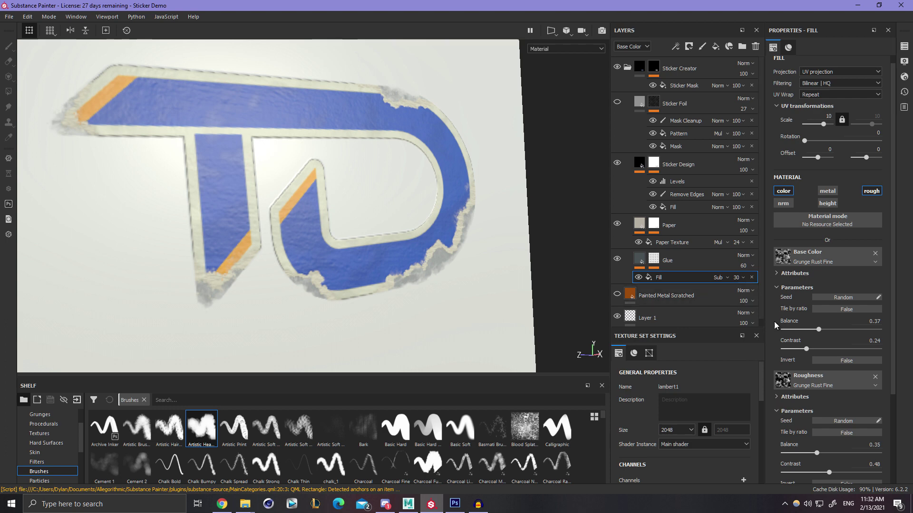
click(660, 265)
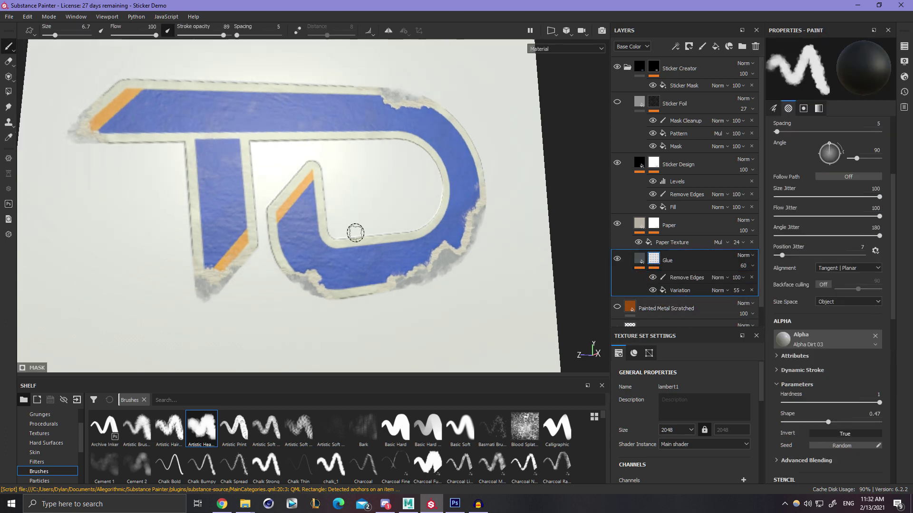
Compare the glue with its Variation effect hidden and shown, and examine the sticker from several angles.
scroll(357, 224, up, 5)
click(652, 290)
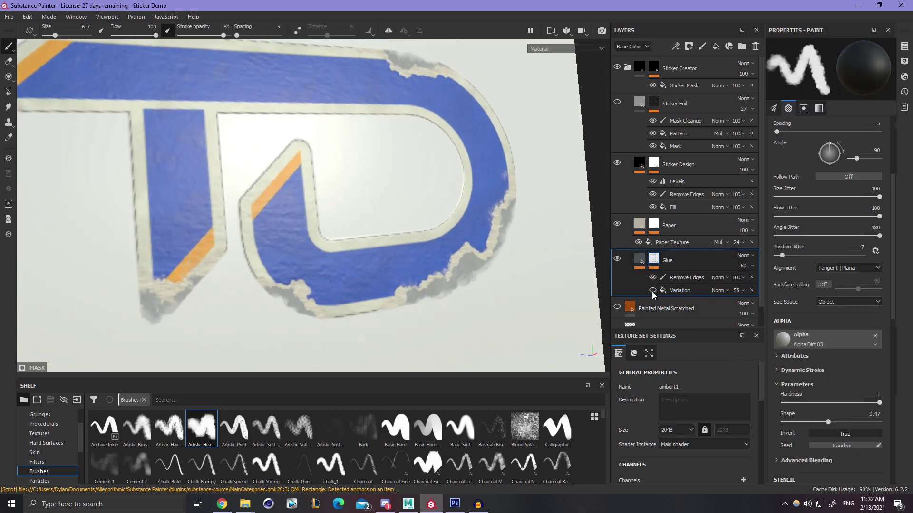
click(652, 290)
click(692, 293)
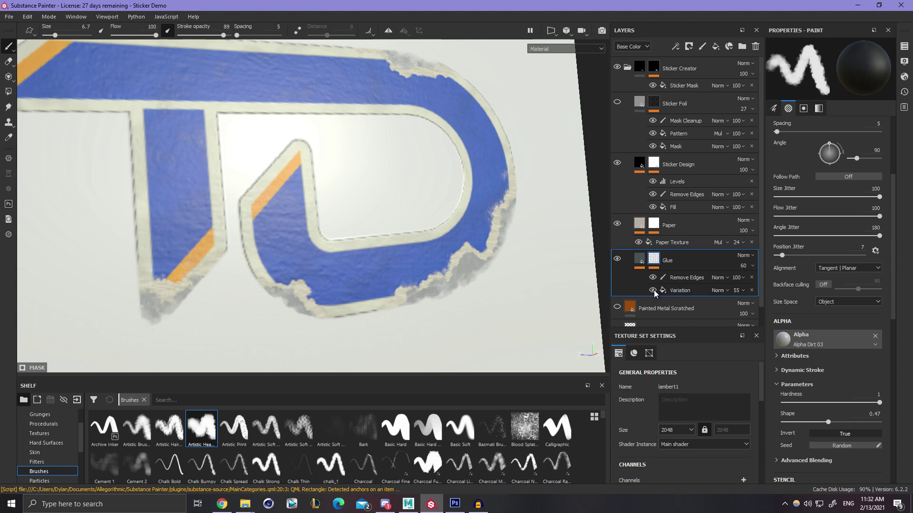
scroll(354, 237, up, 1)
alt+drag(354, 238, 523, 204)
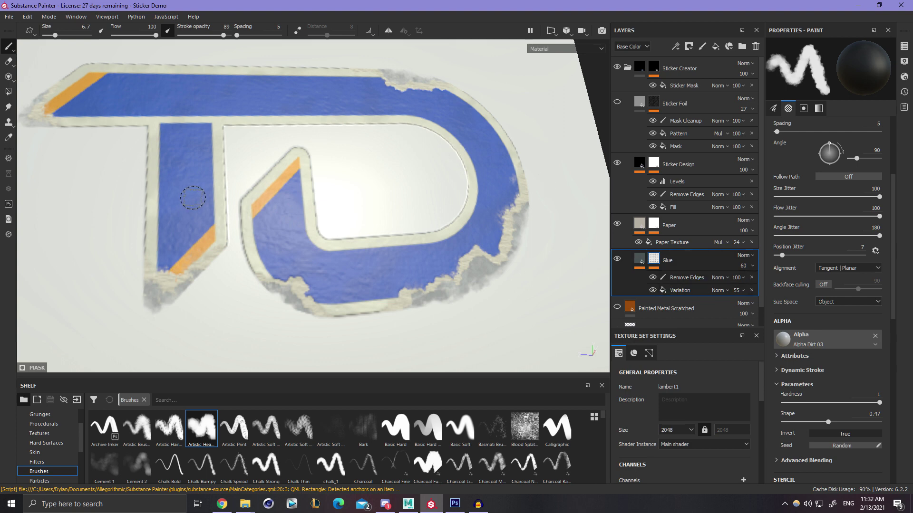
alt+right_drag(193, 198, 211, 219)
mouse_move(210, 219)
alt+mouse_down()
mouse_move(350, 228)
mouse_move(565, 298)
alt+mouse_up()
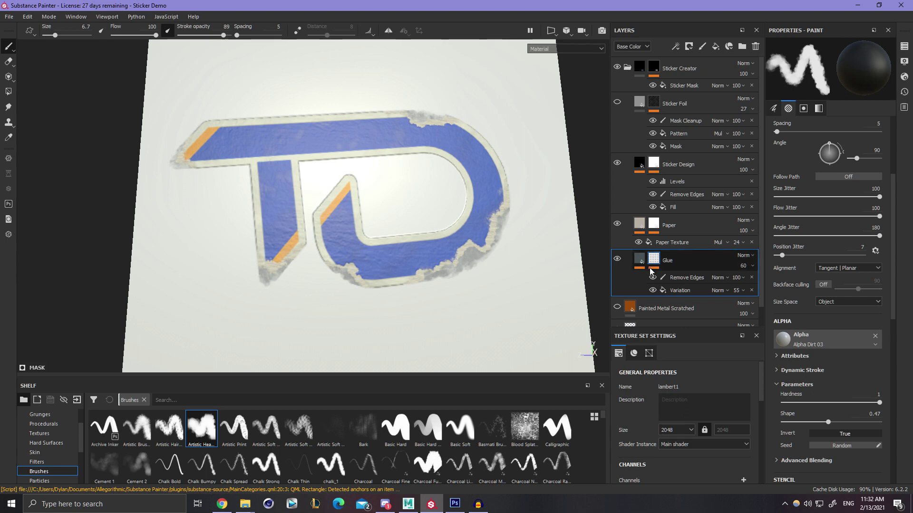
alt+drag(481, 243, 526, 241)
click(675, 278)
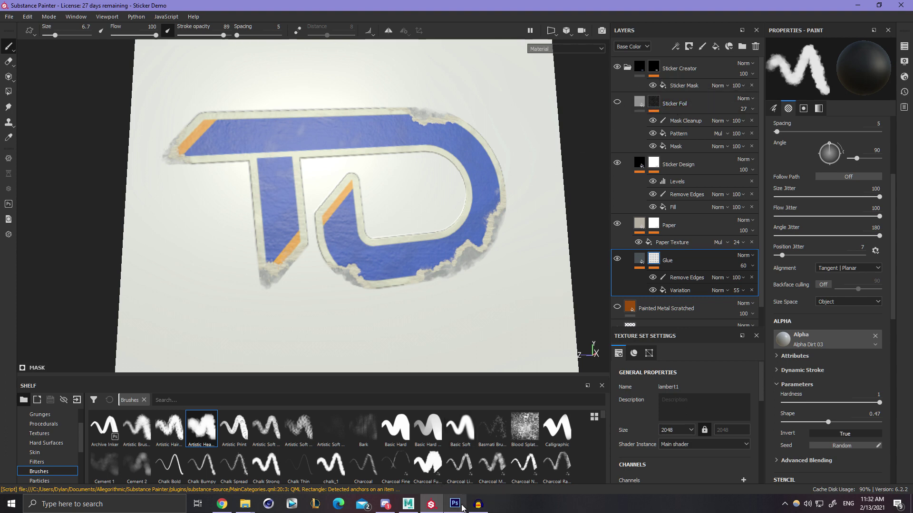
Switch to Photoshop and hide Layer 1 in Sticker_Mask.psd to reveal the coloured TD logo.
mouse_move(457, 507)
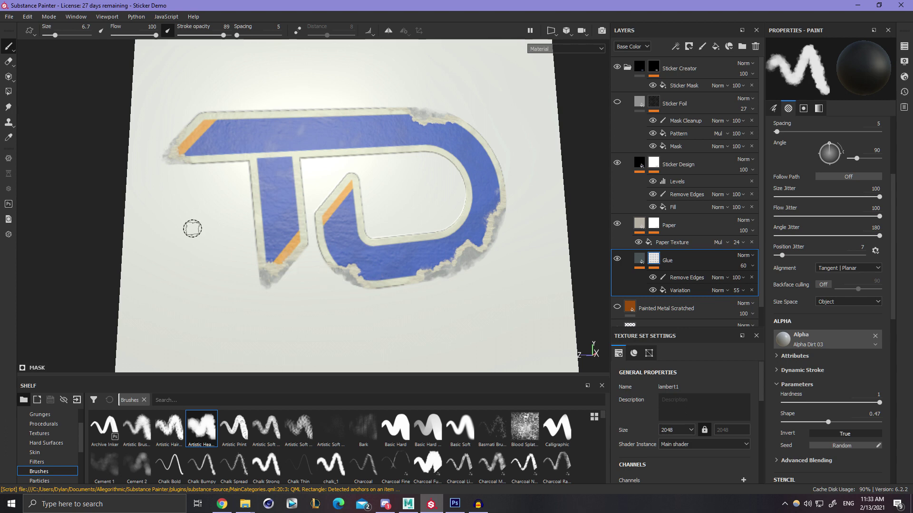
alt+right_drag(198, 206, 361, 247)
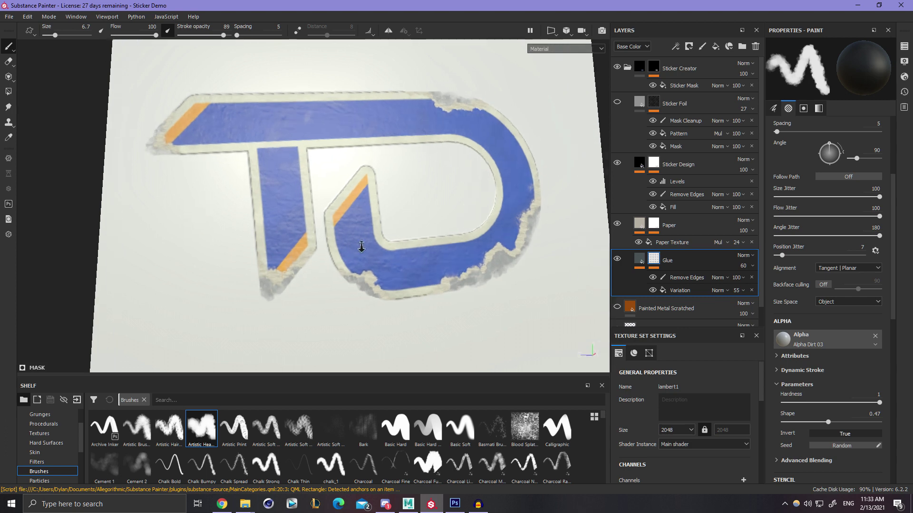
alt+middle_drag(361, 247, 333, 286)
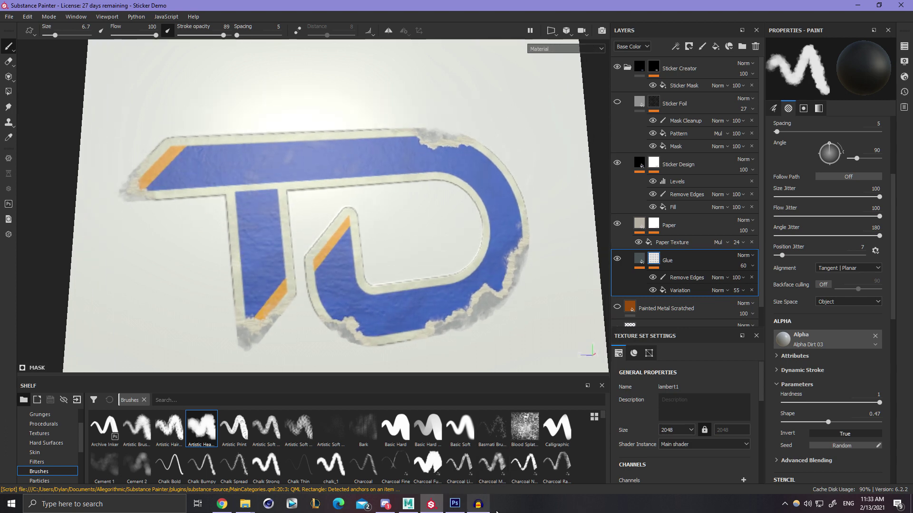
mouse_move(439, 440)
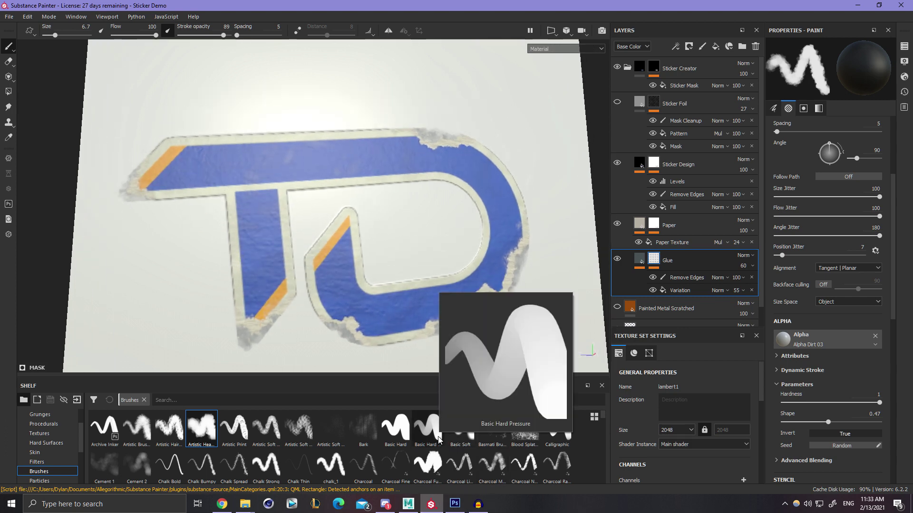
click(455, 504)
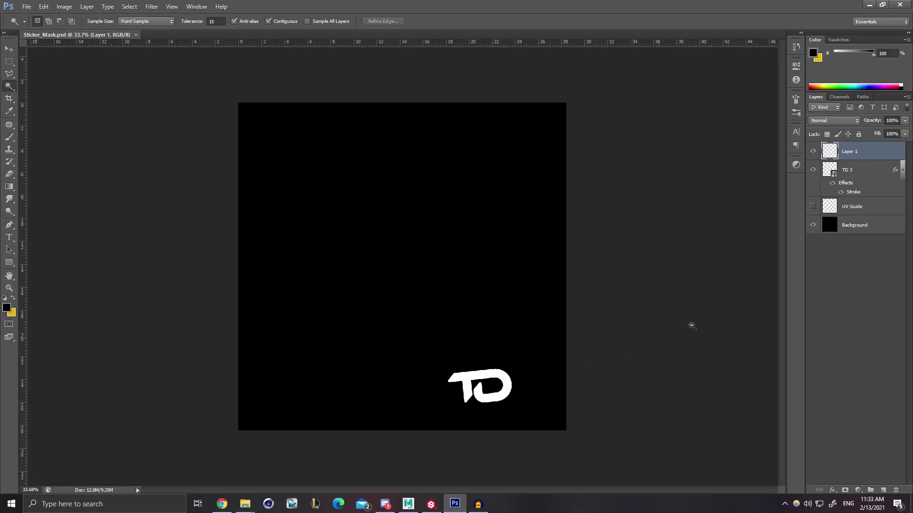
alt+scroll(513, 352, up, 2)
click(812, 151)
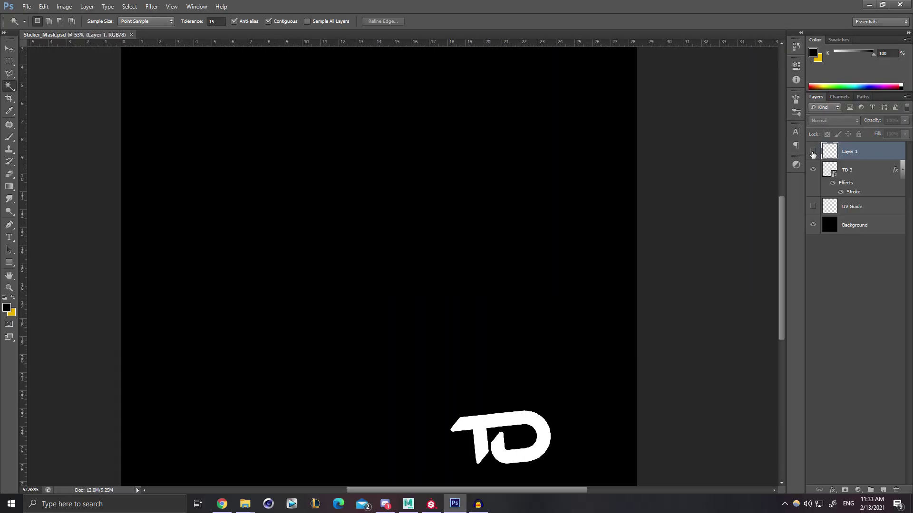
alt+scroll(505, 440, up, 4)
scroll(547, 404, down, 3)
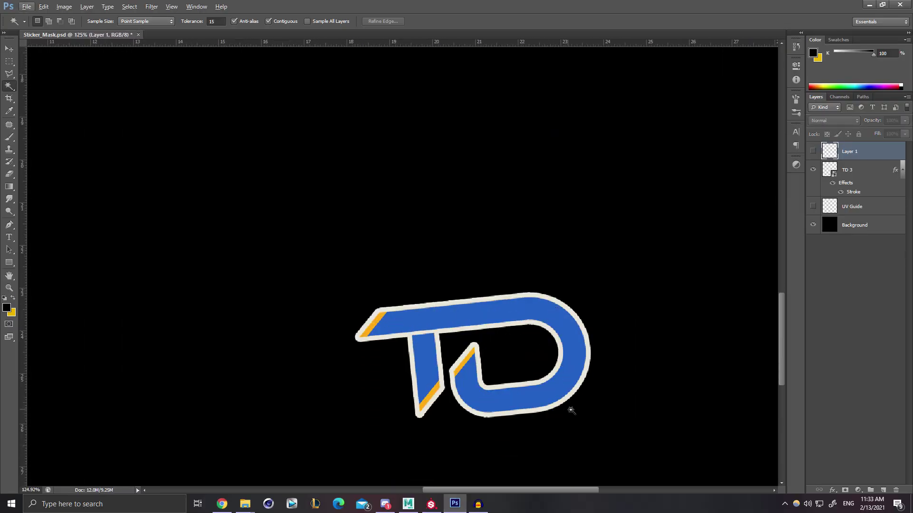
alt+scroll(532, 392, up, 3)
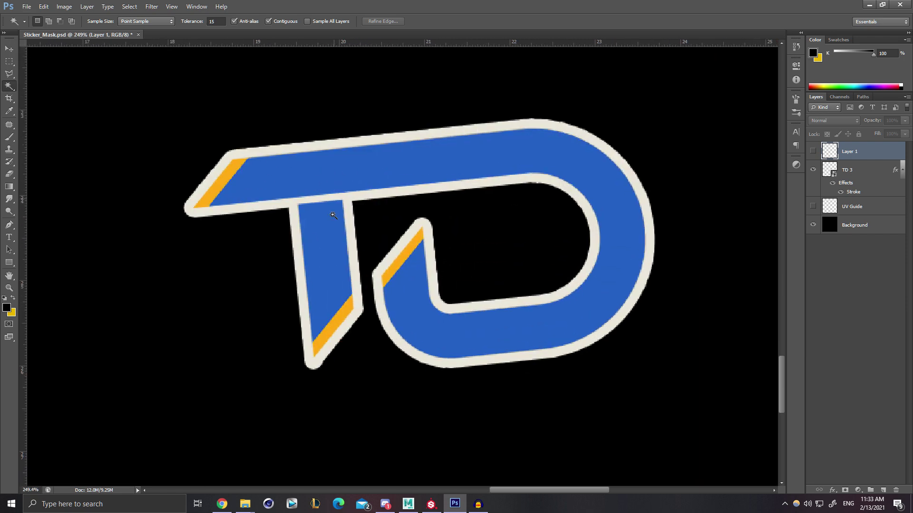
Select all the blue areas of the T and the D on the TD 3 layer with the Magic Wand tool.
click(863, 174)
click(610, 275)
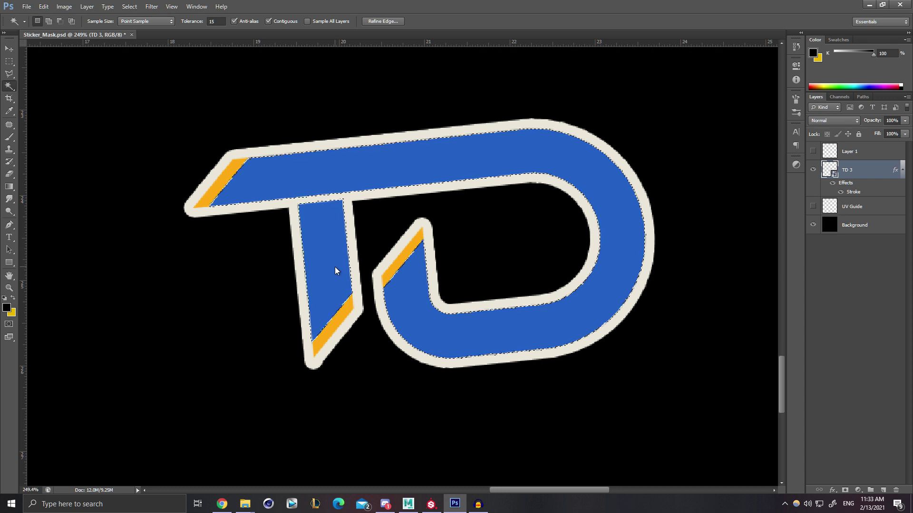
right_click(9, 90)
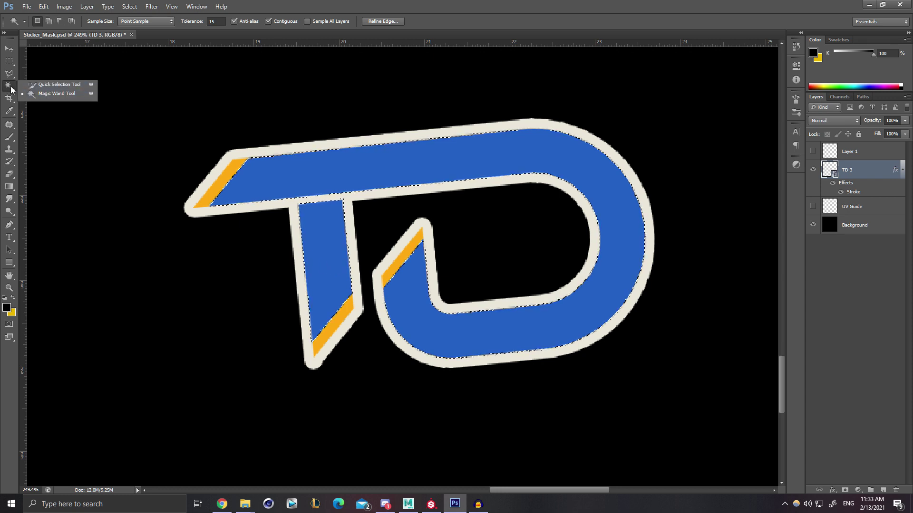
click(11, 88)
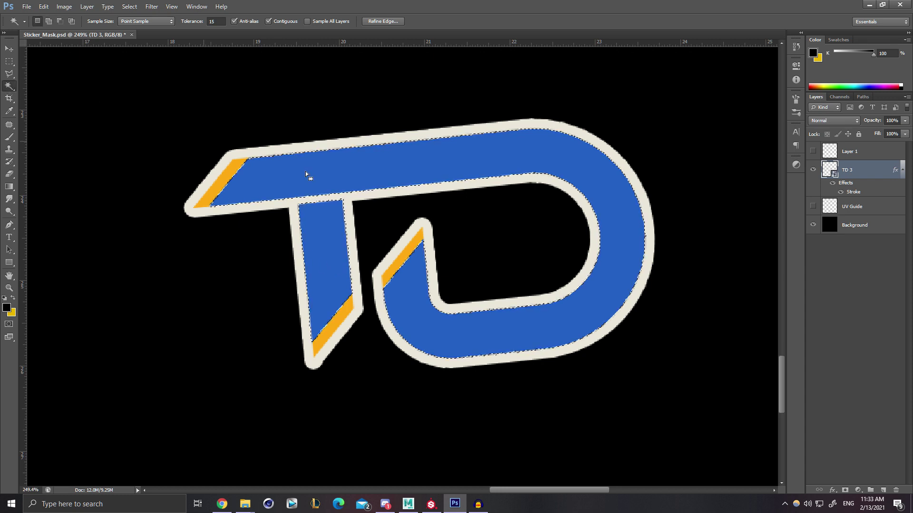
key(ctrl+d)
click(423, 309)
shift+click(323, 247)
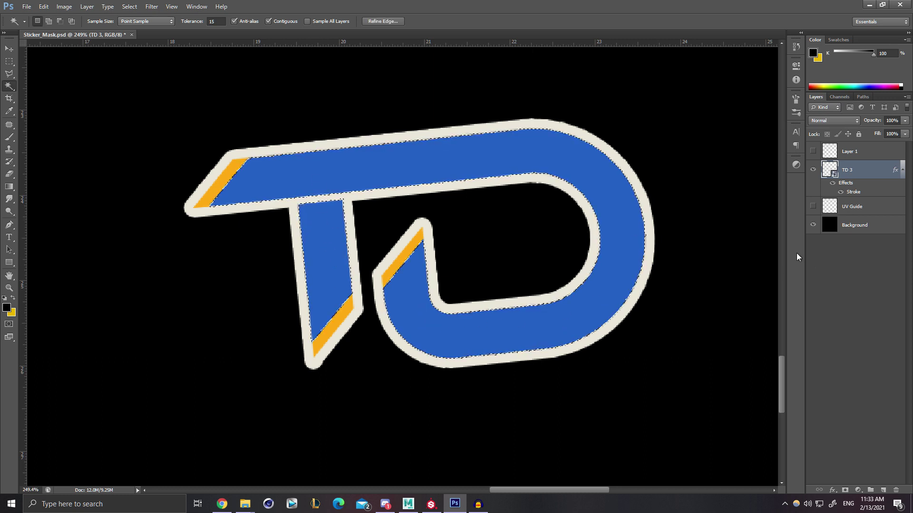
Copy the selected blue areas to a new layer, and hide the TD 3 layer and the copy's effects.
key(ctrl+j)
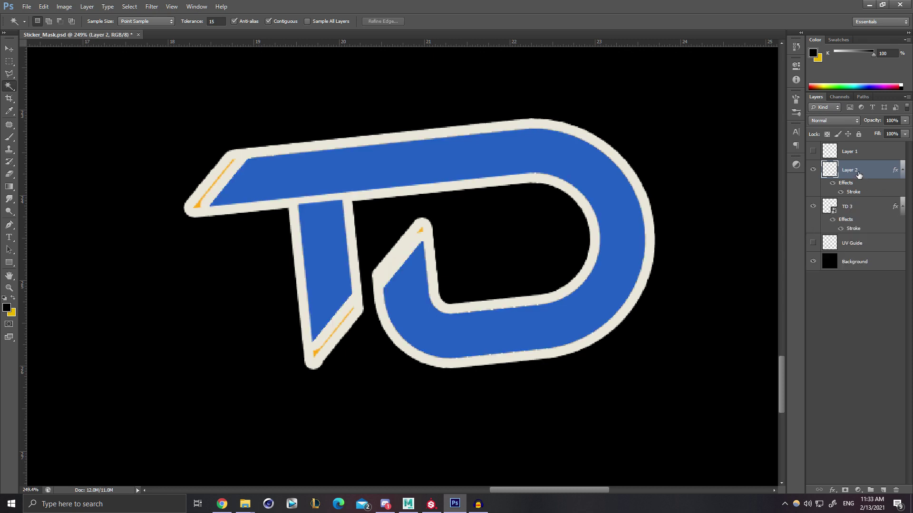
click(814, 206)
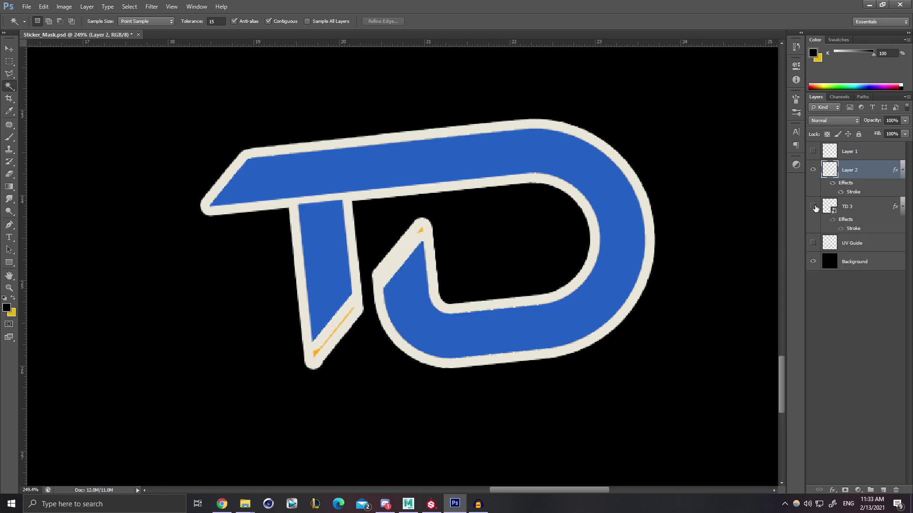
click(832, 183)
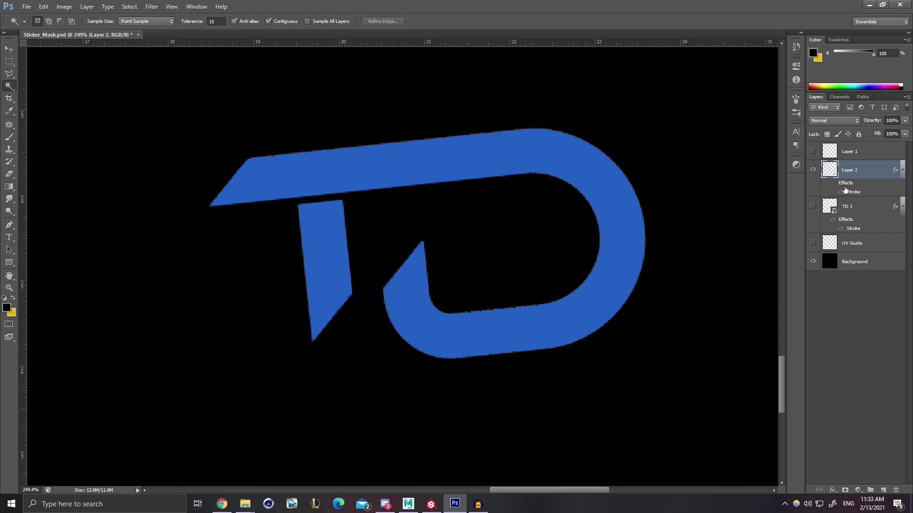
Turn the copied blue shapes white with Hue/Saturation by setting Lightness to +100.
key(ctrl+u)
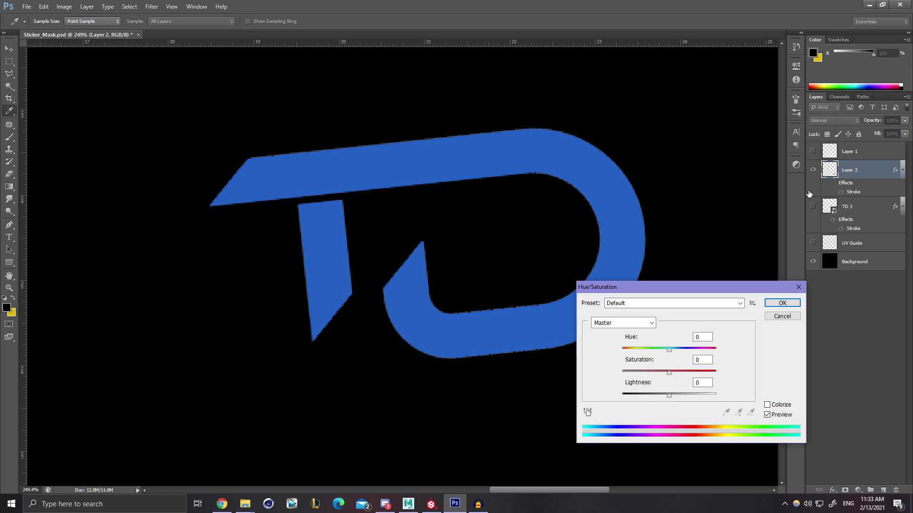
drag(668, 394, 811, 392)
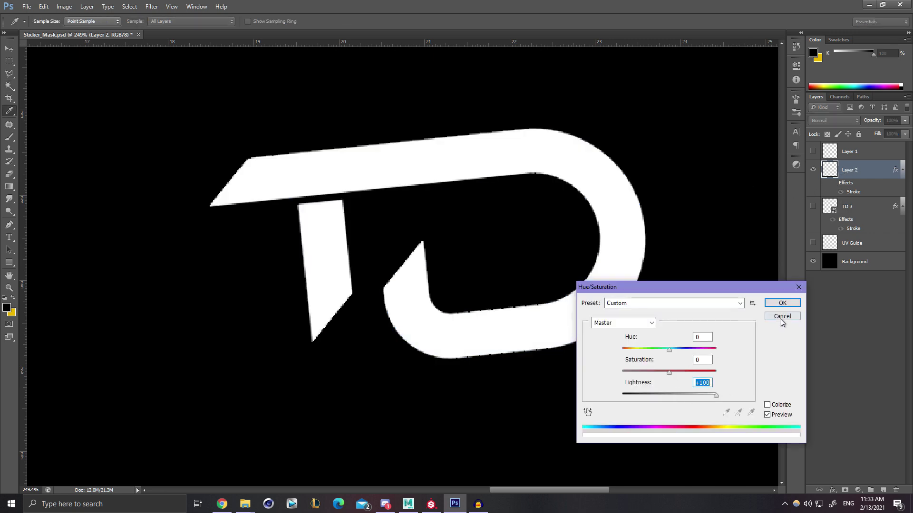
click(776, 304)
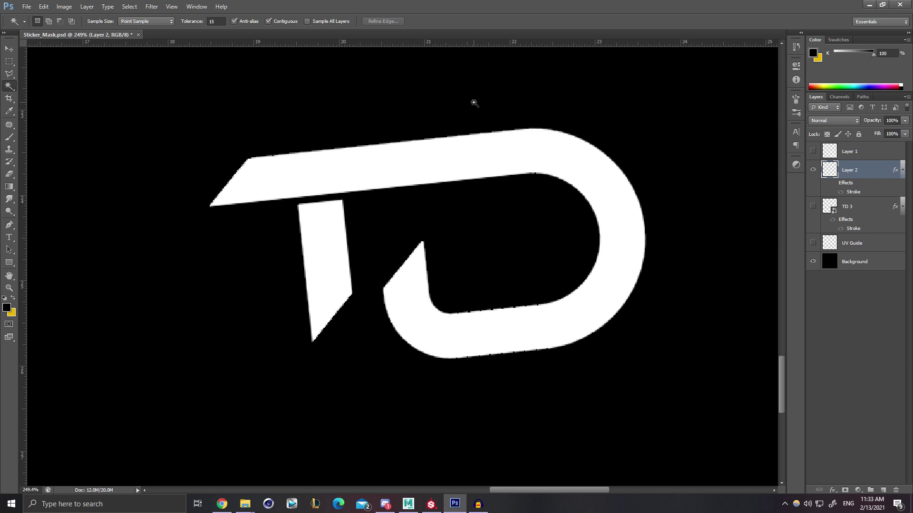
Save the white foil artwork as a layered Photoshop file with Maximize Compatibility on.
click(27, 7)
click(38, 116)
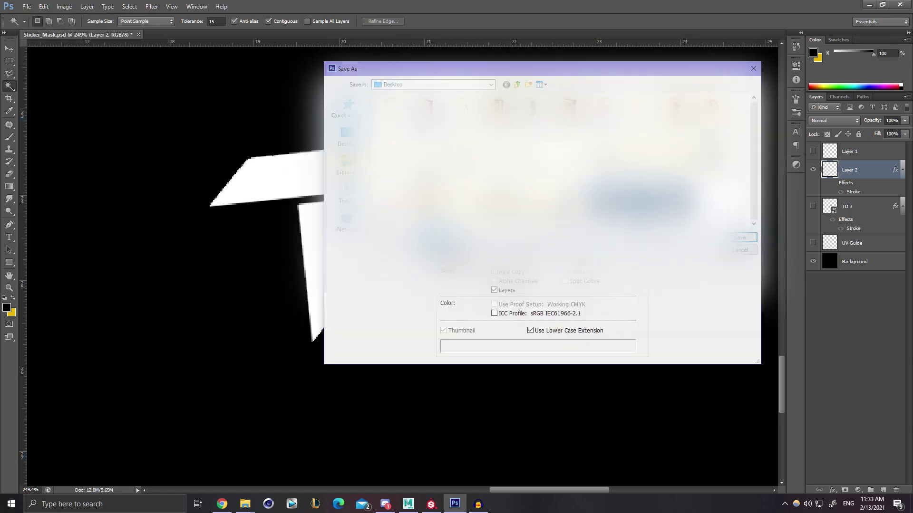
click(739, 240)
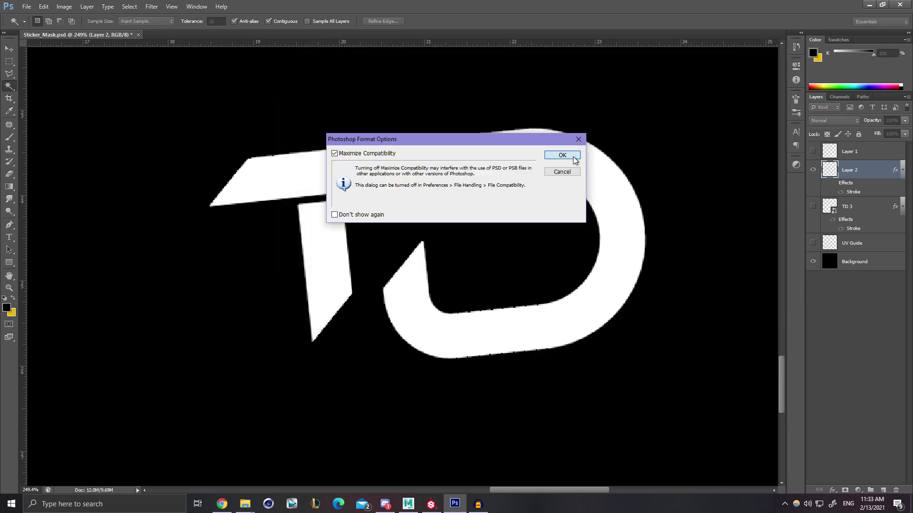
click(562, 156)
Switch to Substance Painter, list the project's own resources in the shelf and select the Sticker_Foil texture.
click(432, 505)
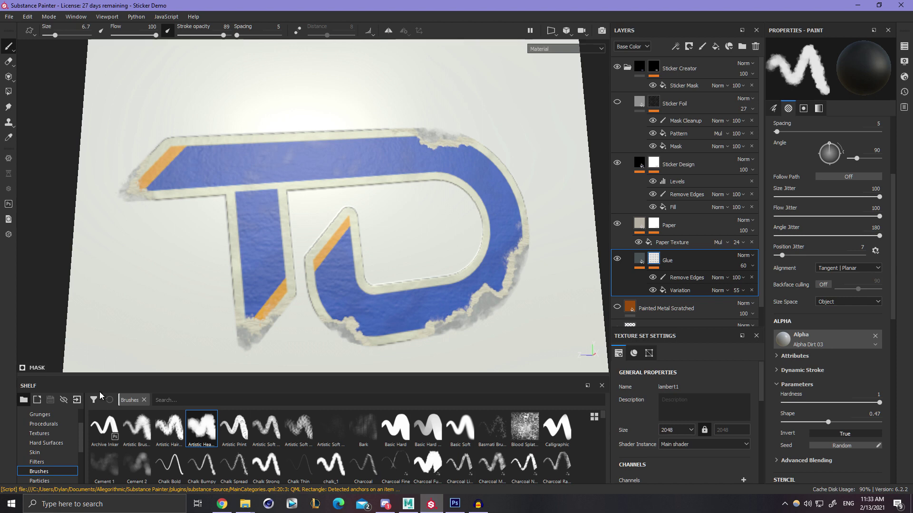
scroll(47, 428, up, 3)
click(46, 424)
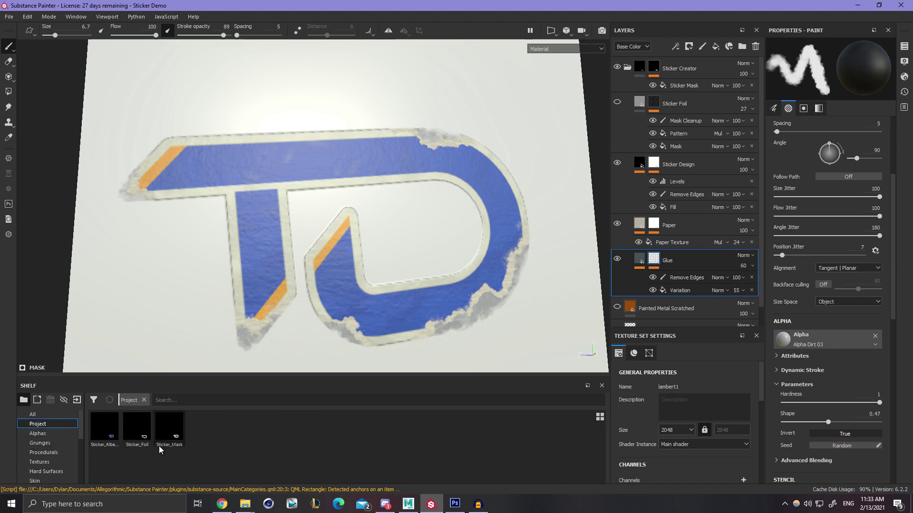
right_click(139, 432)
click(163, 458)
right_click(170, 436)
click(139, 435)
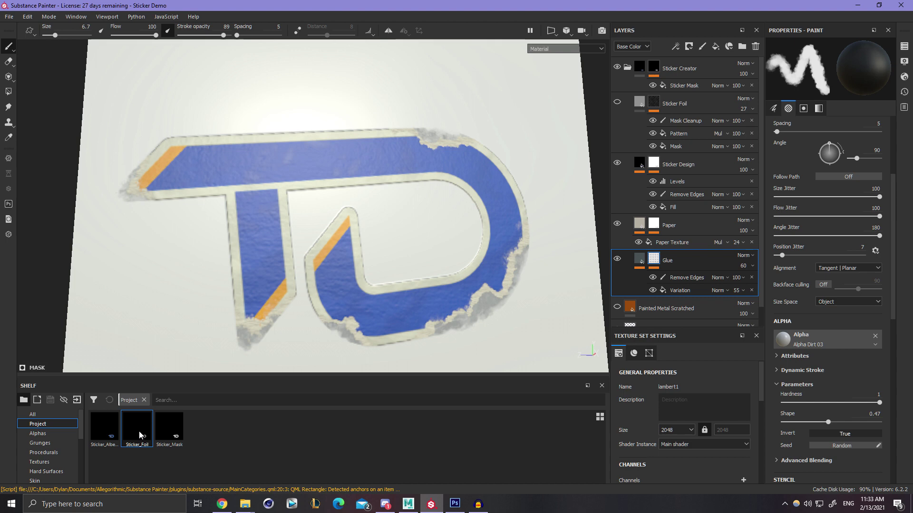
Make the Sticker Foil layer visible and assign the Sticker_Foil texture to the grayscale of its Mask fill.
click(617, 103)
scroll(383, 259, up, 3)
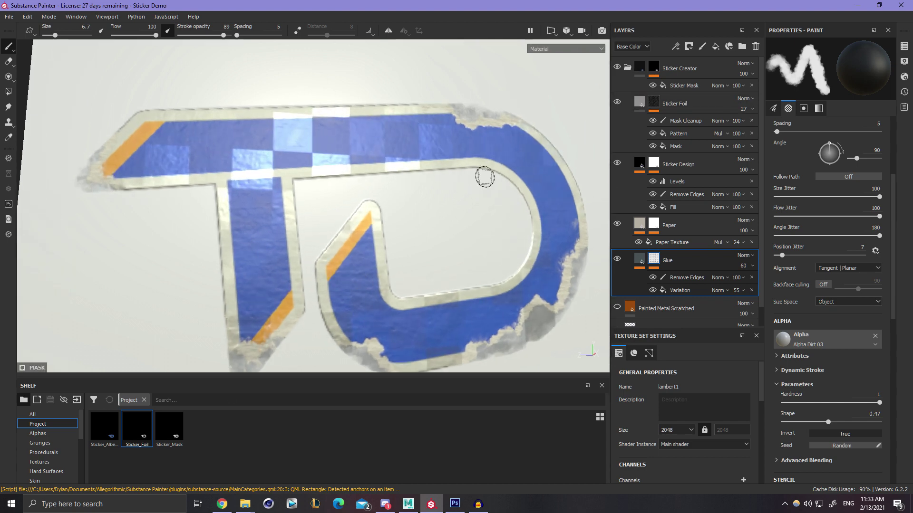
click(657, 106)
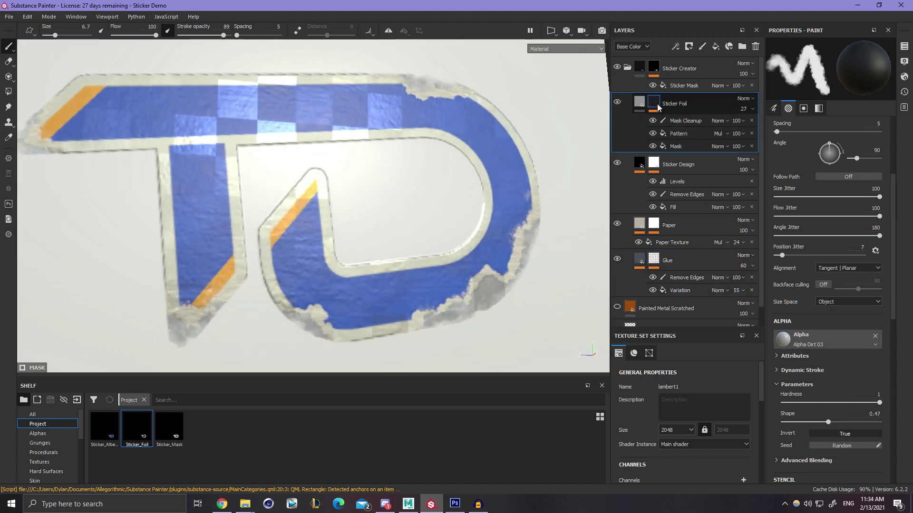
click(687, 145)
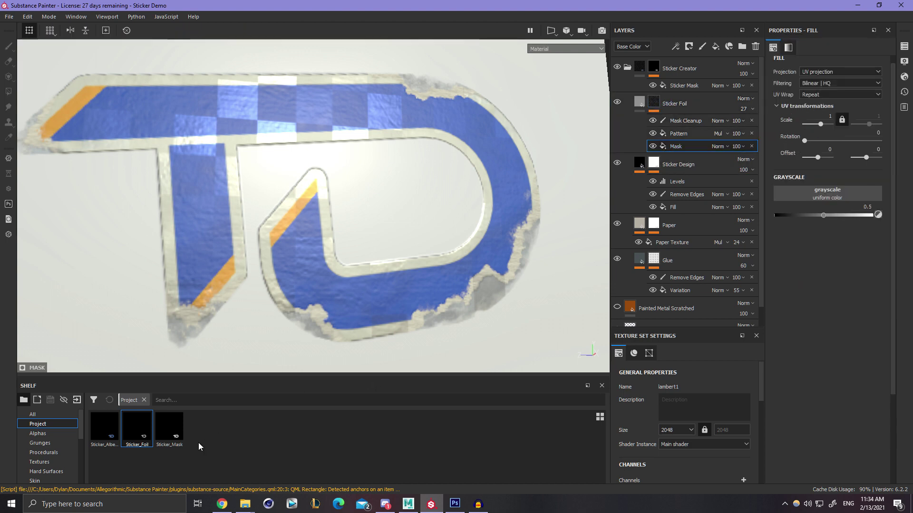
drag(145, 436, 822, 192)
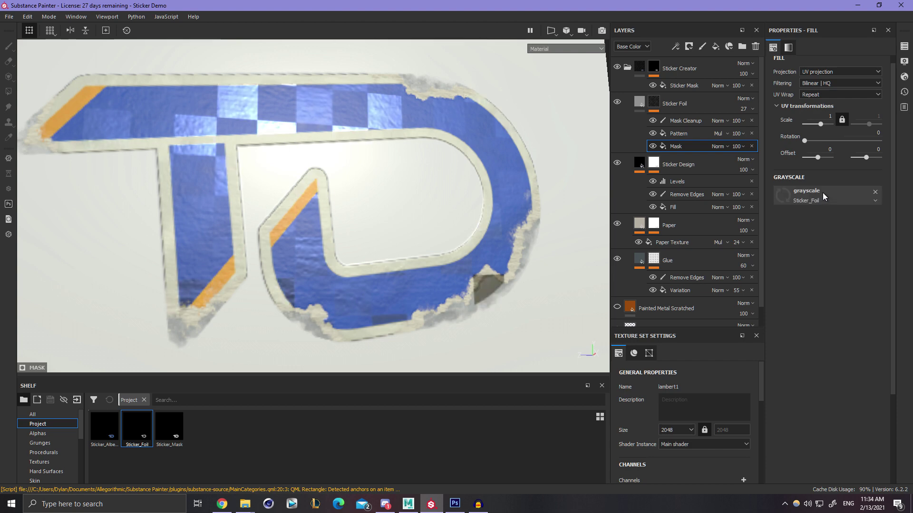
Try the Metallic Grate Round texture as the grayscale of the Sticker Foil layer's Pattern fill.
alt+right_drag(373, 249, 366, 208)
alt+middle_drag(366, 208, 233, 159)
alt+middle_drag(491, 281, 481, 241)
alt+right_drag(481, 241, 304, 150)
alt+middle_drag(369, 150, 381, 209)
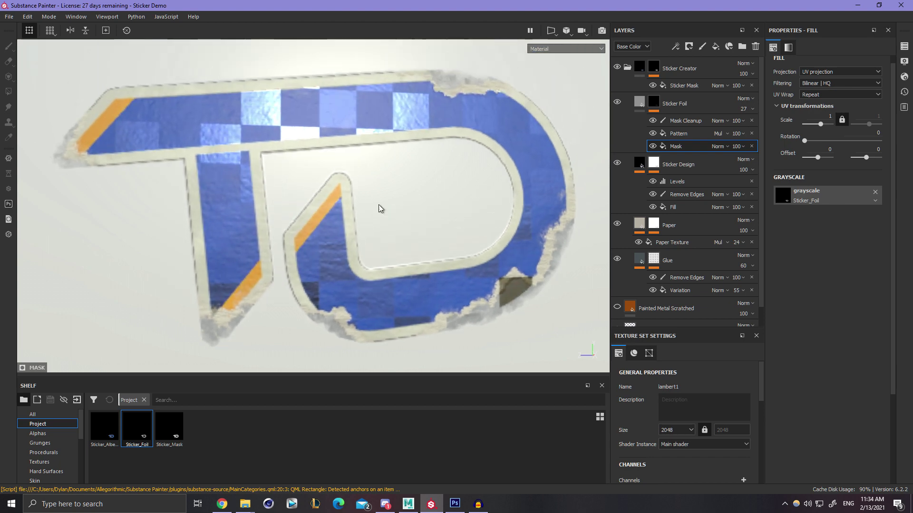
click(680, 135)
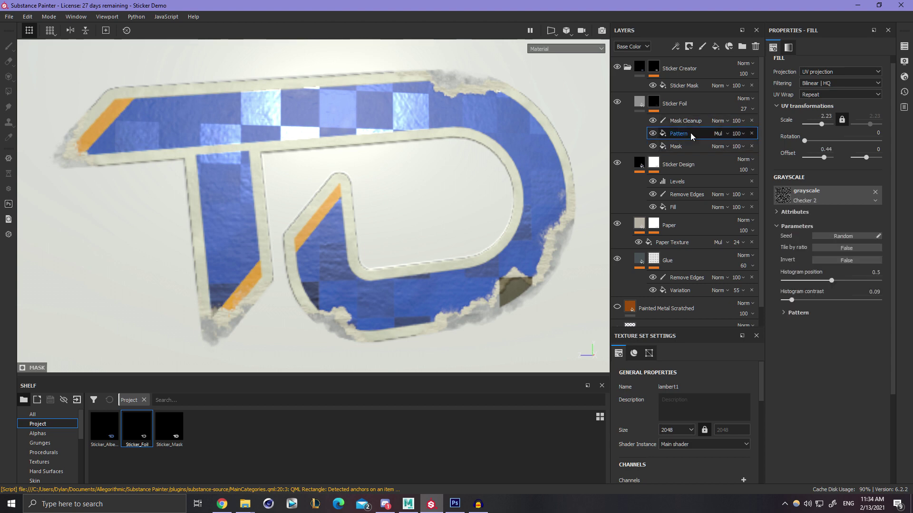
click(824, 200)
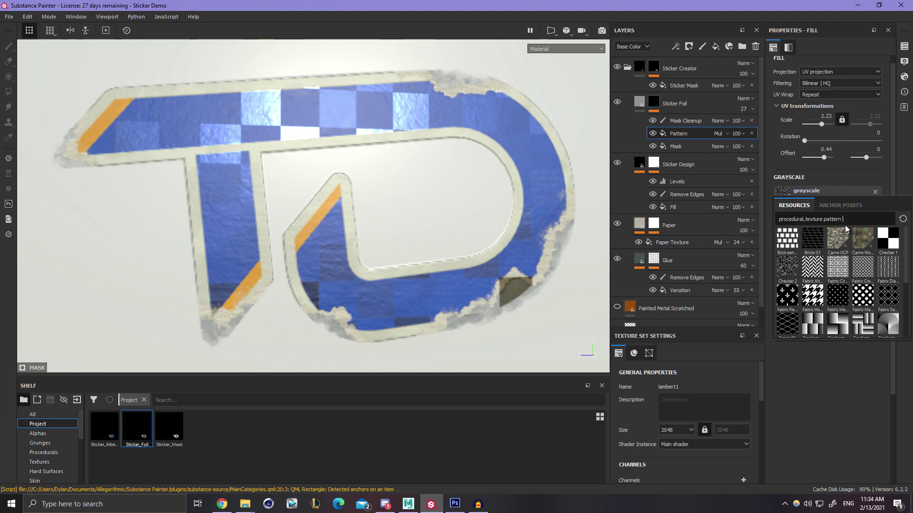
scroll(851, 282, down, 3)
mouse_move(846, 278)
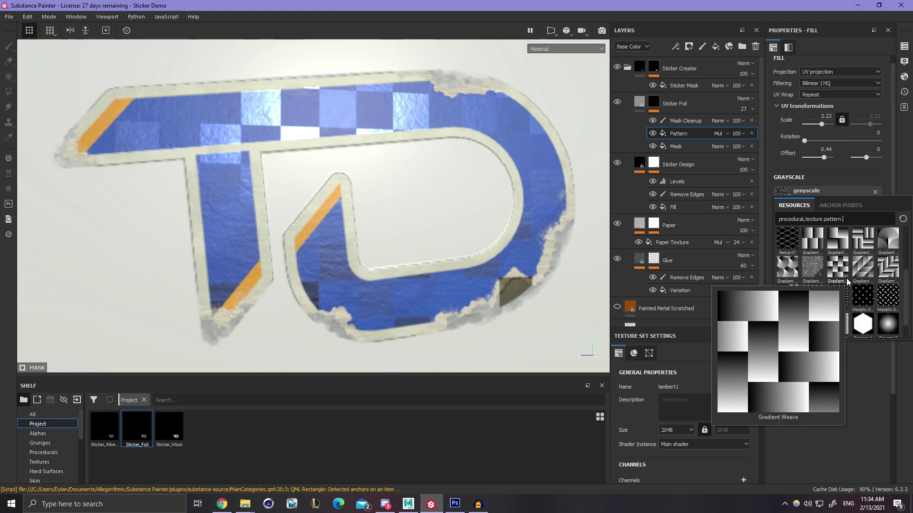
scroll(869, 300, down, 1)
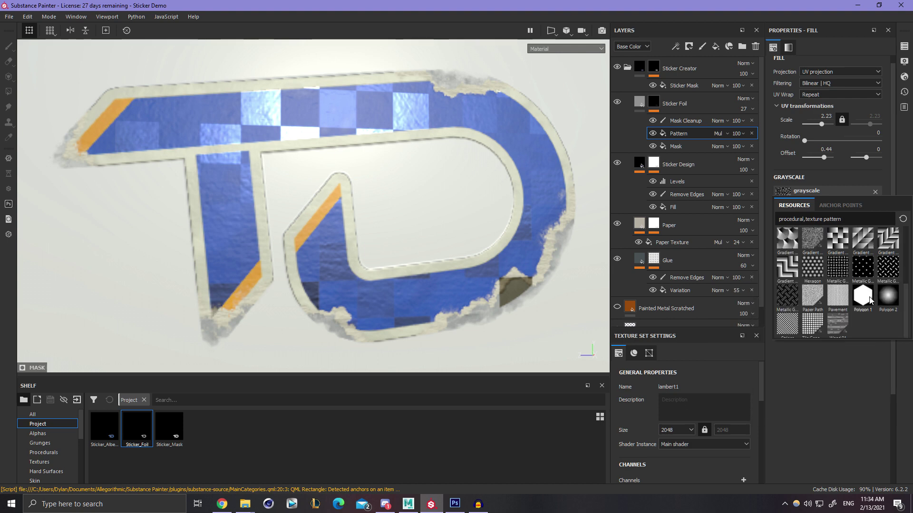
mouse_move(841, 305)
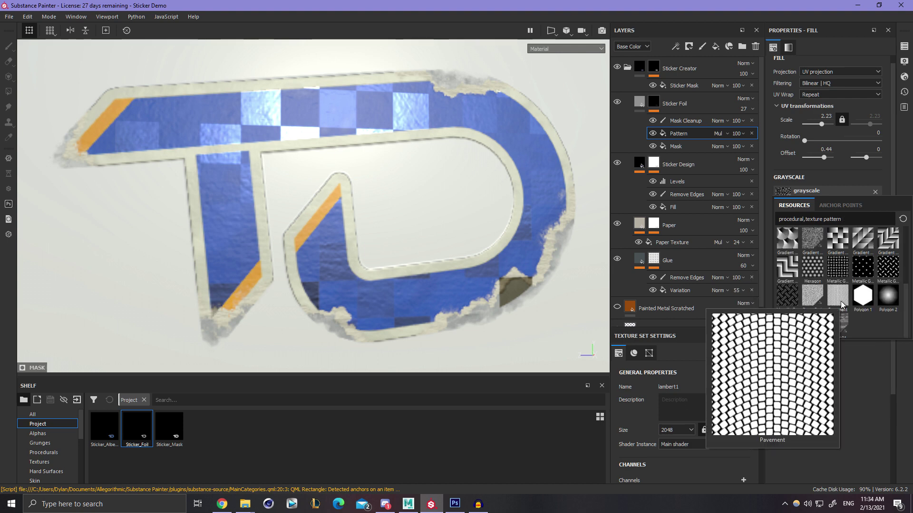
scroll(887, 267, up, 3)
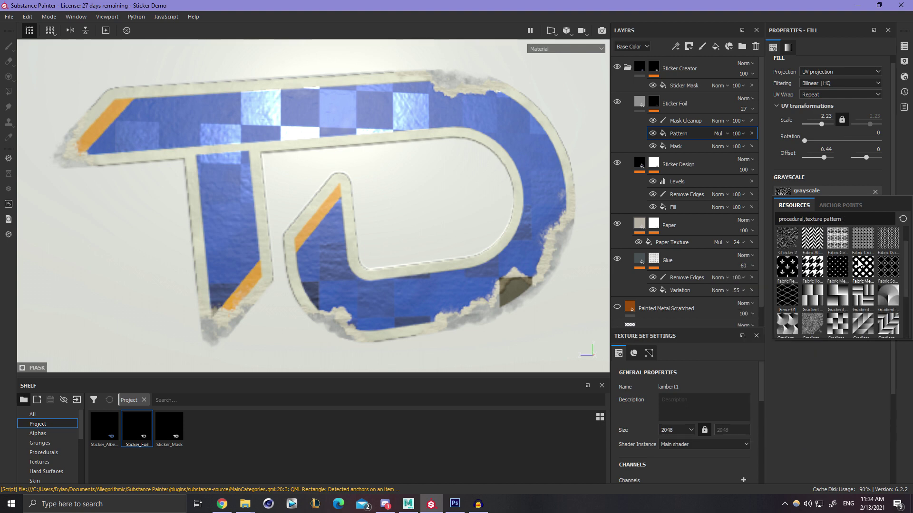
scroll(851, 271, up, 1)
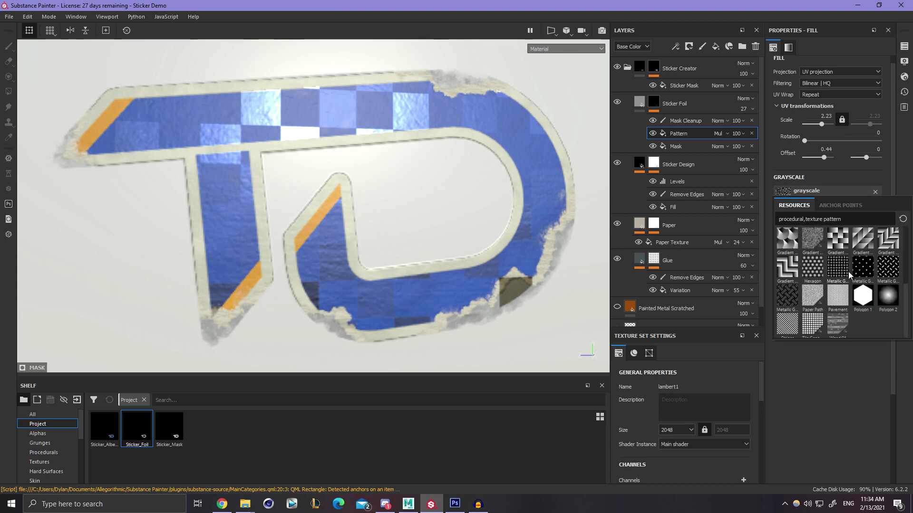
click(863, 271)
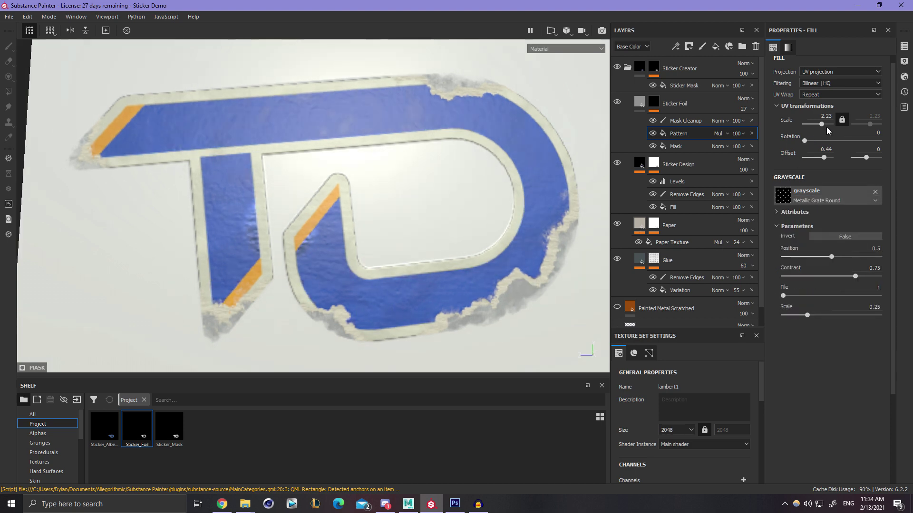
Set the dot pattern's UV scale to 21.95 and Position to 1, lower its Contrast and raise its Tile value.
drag(821, 124, 824, 124)
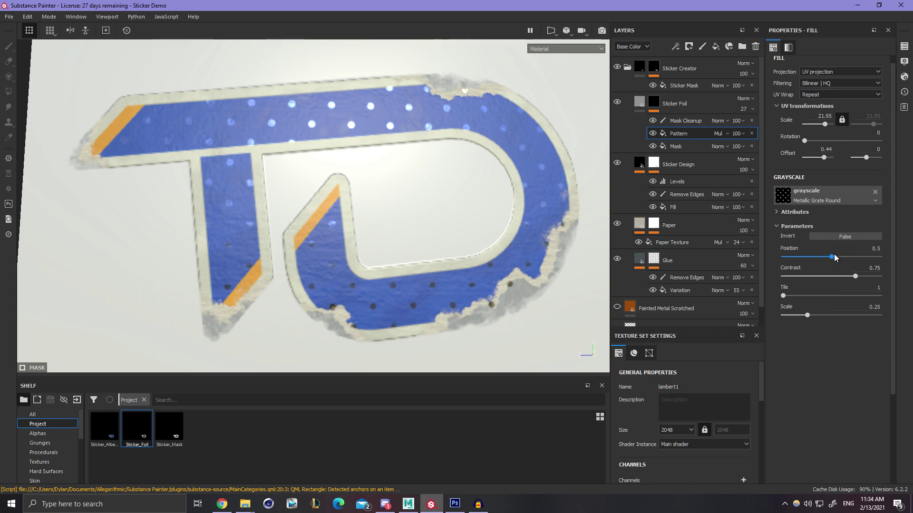
drag(839, 257, 899, 256)
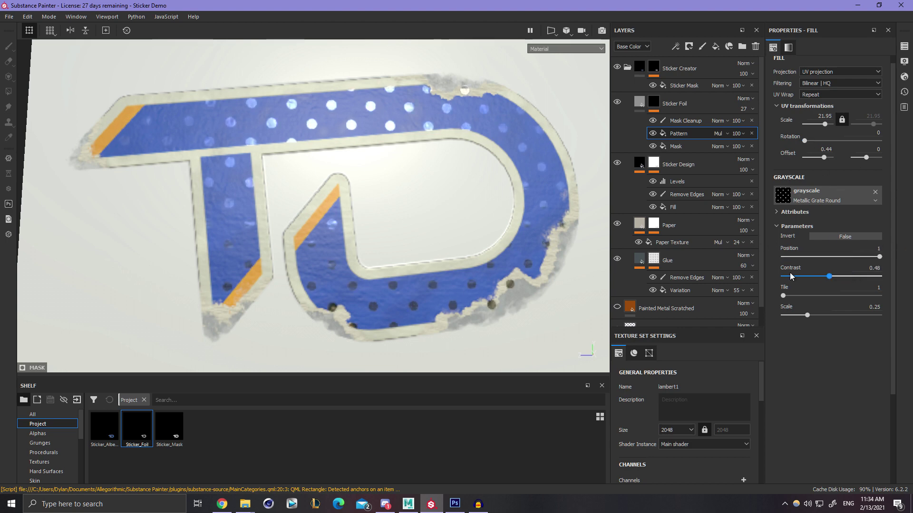
drag(783, 296, 799, 296)
mouse_move(430, 220)
alt+mouse_down()
mouse_move(430, 203)
mouse_move(464, 220)
mouse_move(438, 217)
alt+mouse_up()
Try Fabric Cross Curved as the Pattern fill's grayscale and set its UV scale to 0.81.
click(782, 195)
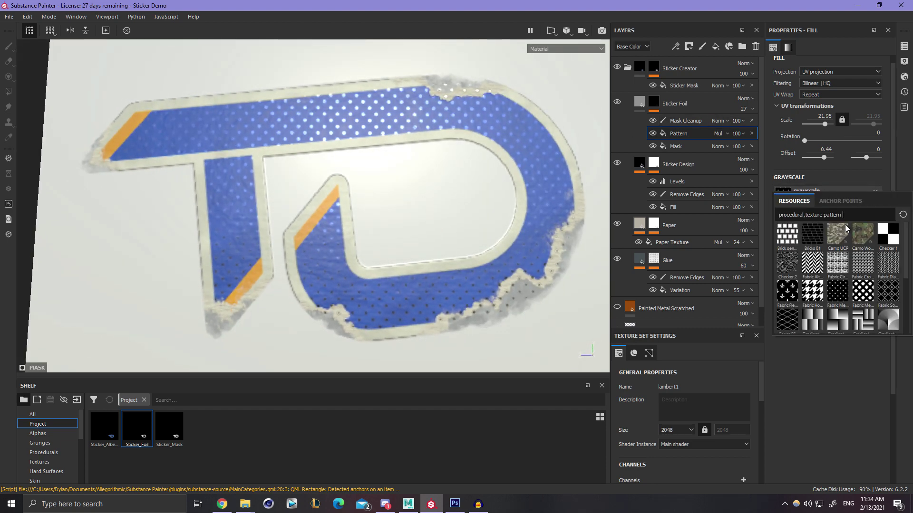
mouse_move(841, 296)
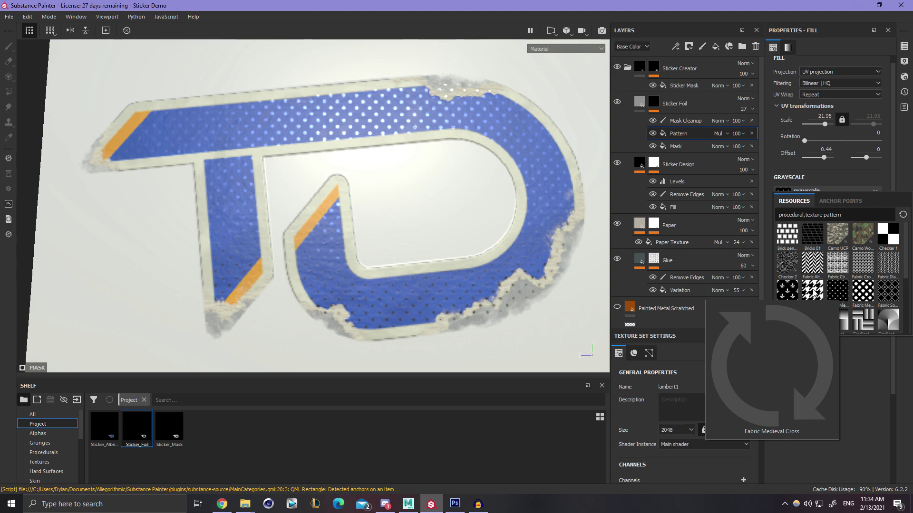
click(861, 264)
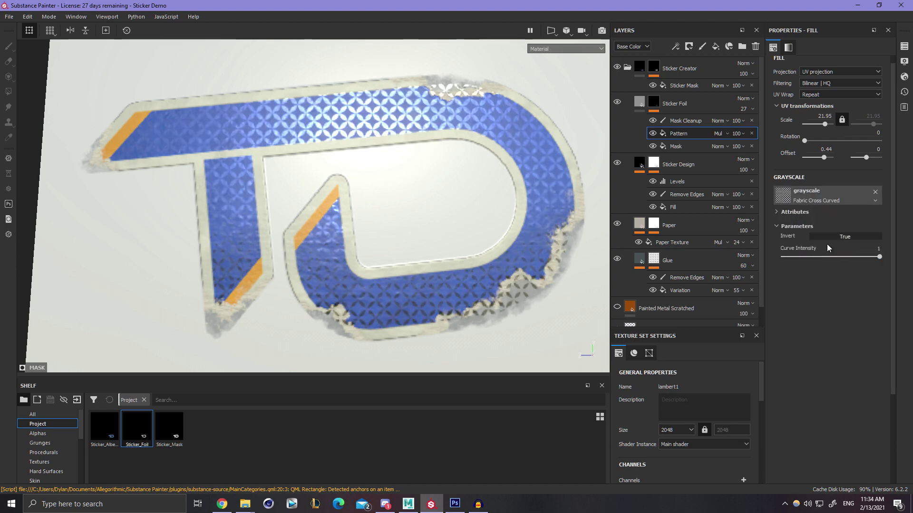
drag(878, 258, 899, 260)
drag(822, 124, 820, 124)
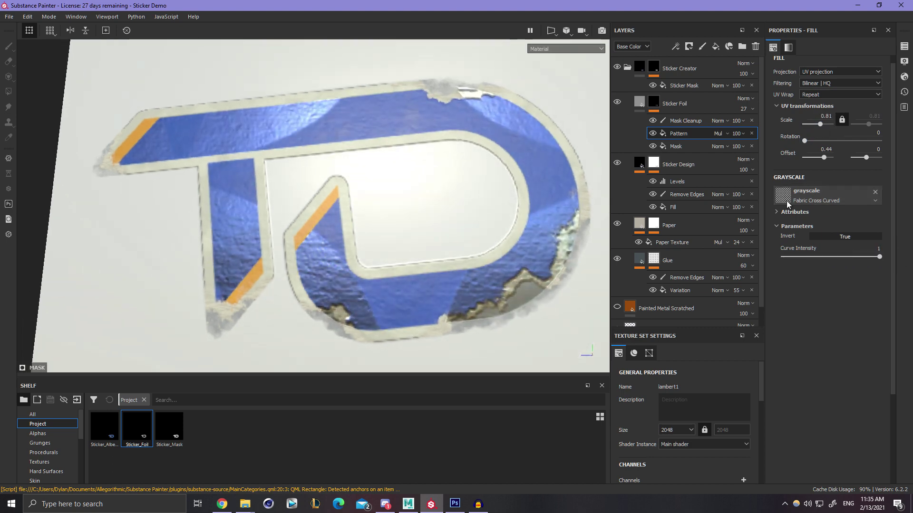
Try Checker 2 and the diamond-like fabric texture as the Pattern fill's grayscale, with the UV scale at 11.24.
click(786, 199)
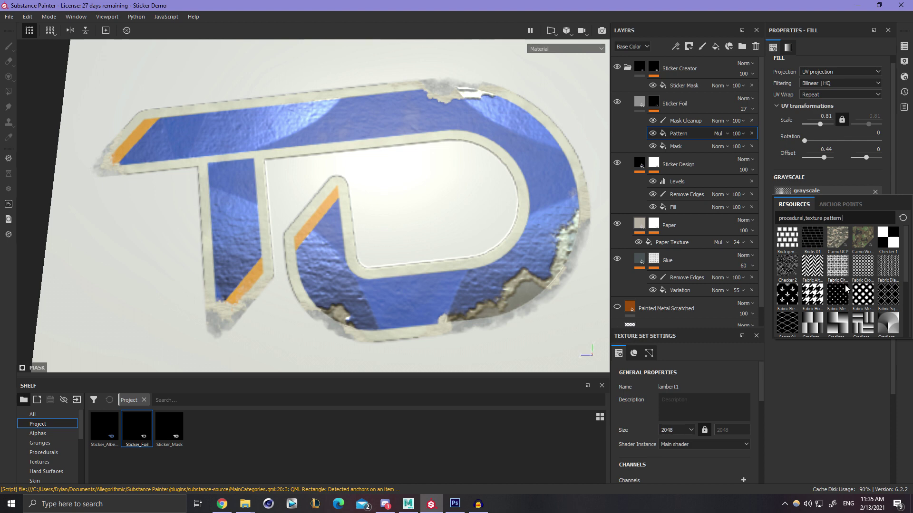
click(790, 268)
click(808, 191)
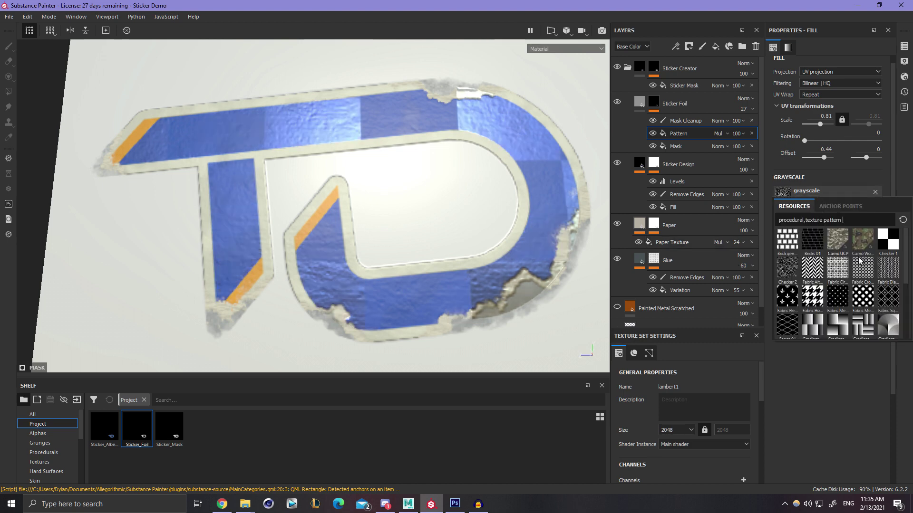
click(880, 271)
drag(819, 123, 824, 124)
Assign Checker 2 to the Pattern fill's grayscale and set its UV scale to 3.33.
click(822, 194)
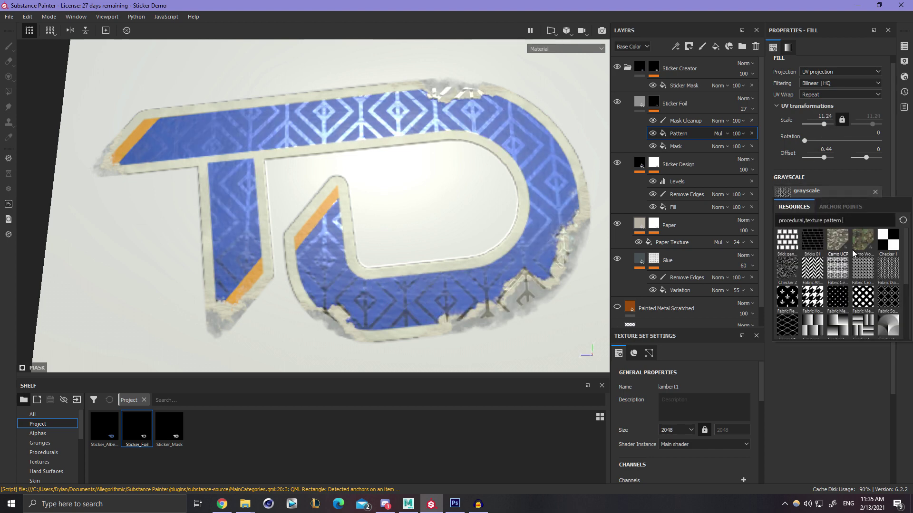
scroll(828, 290, up, 3)
click(791, 275)
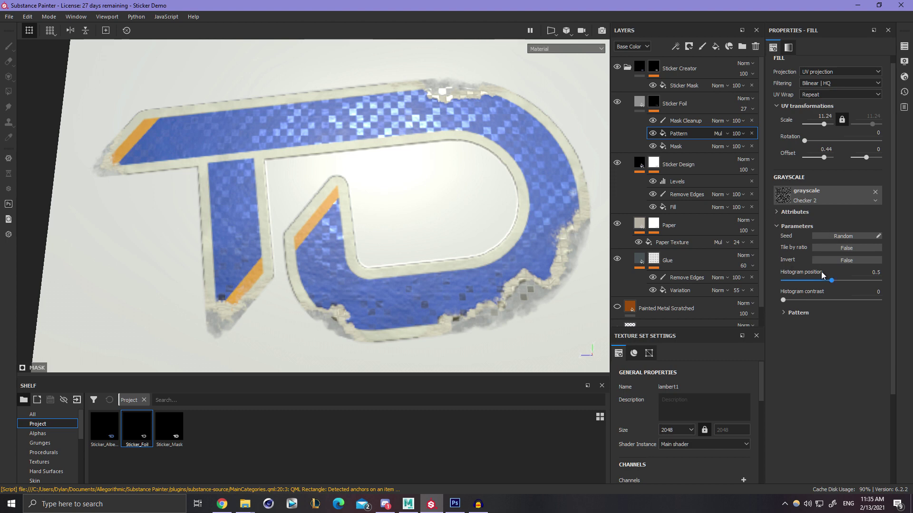
drag(822, 123, 820, 124)
alt+drag(460, 186, 572, 207)
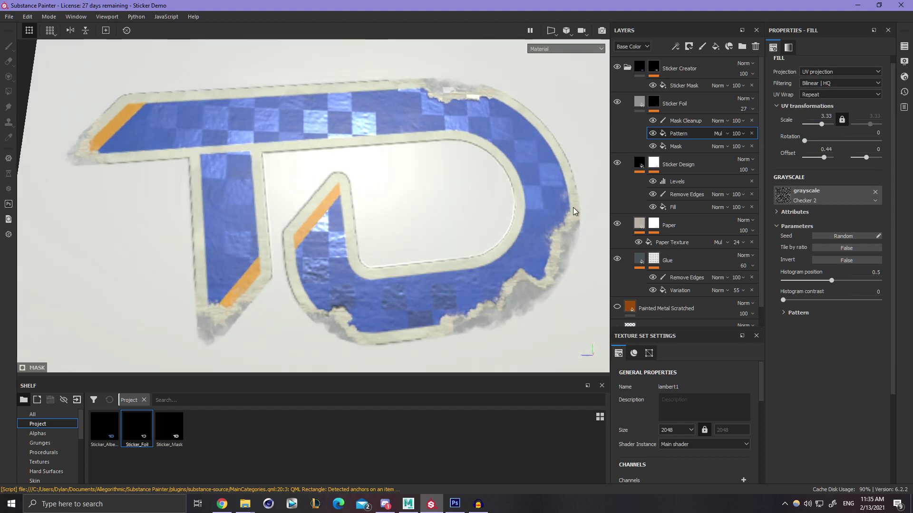
alt+drag(501, 187, 528, 183)
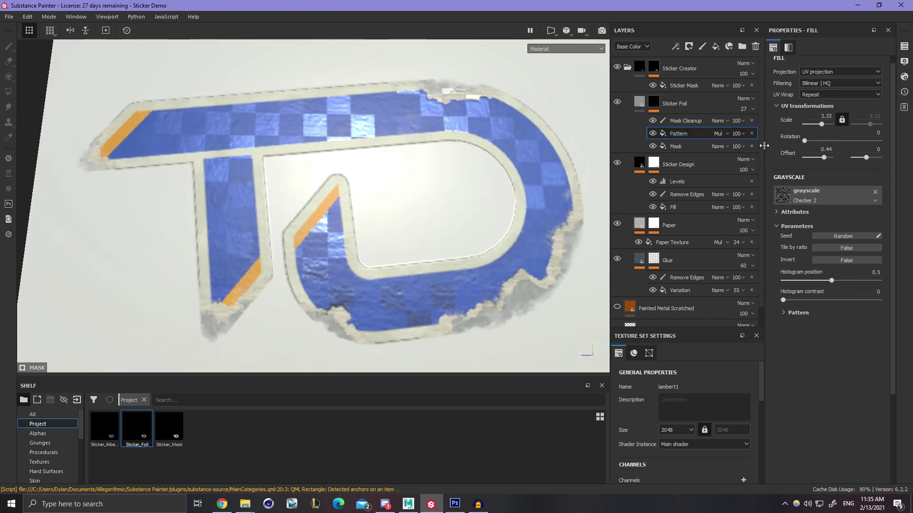
Set the checker pattern's rotation to 4.62, histogram position to 0.61 and UV scale to 2.23.
drag(807, 145, 805, 142)
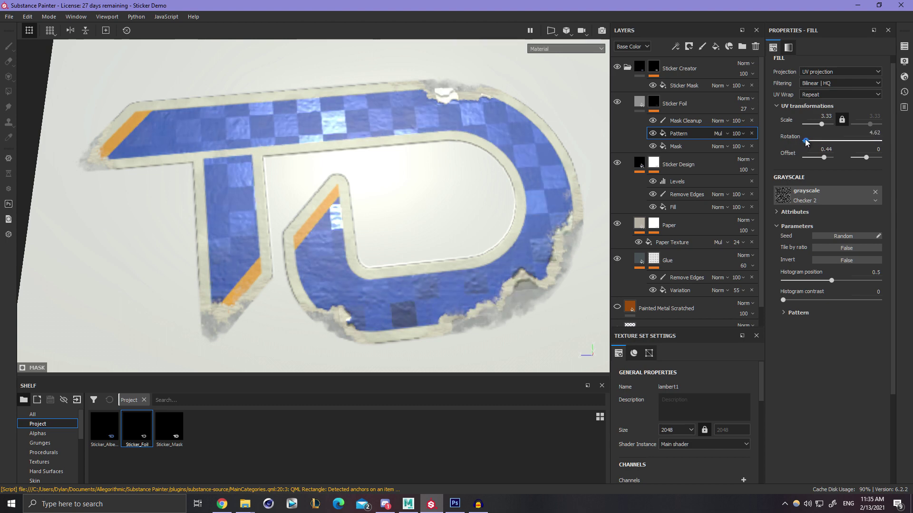
drag(823, 123, 819, 122)
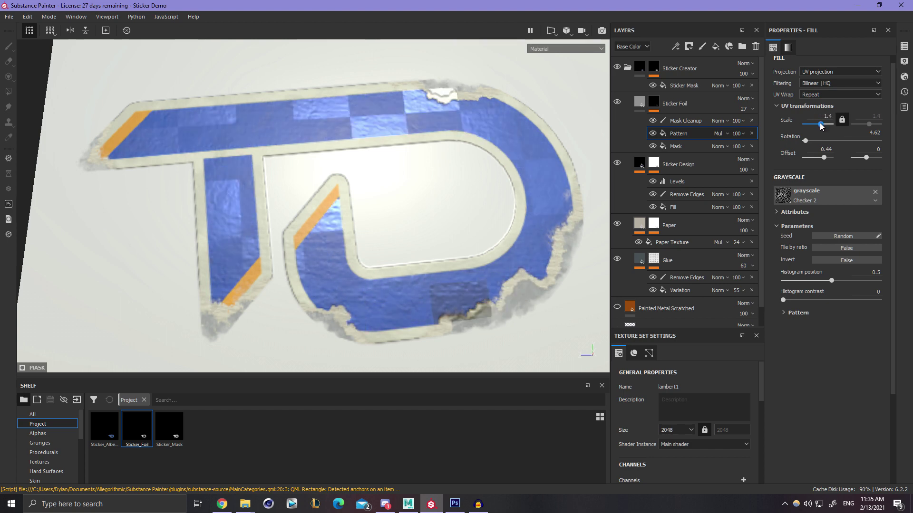
alt+drag(413, 187, 304, 177)
mouse_move(831, 281)
mouse_down()
mouse_move(850, 280)
mouse_move(840, 278)
mouse_up()
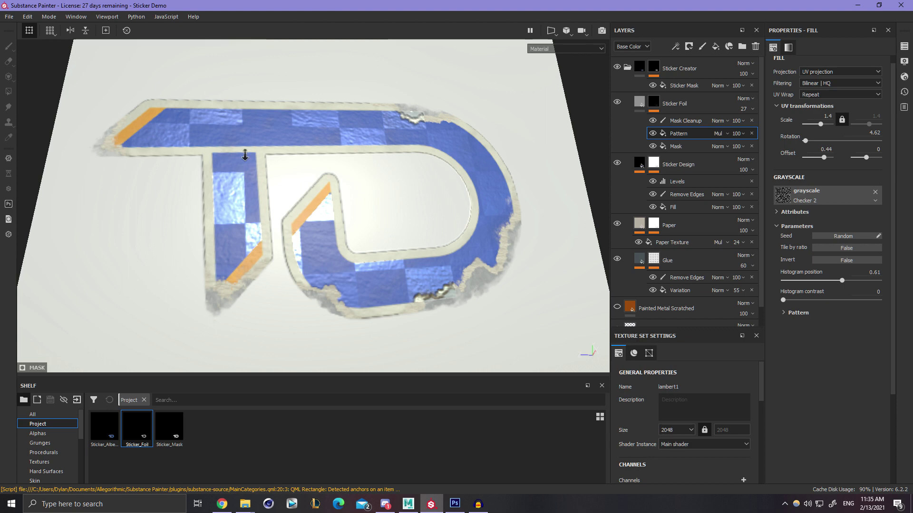
alt+right_drag(244, 152, 433, 169)
drag(821, 124, 819, 123)
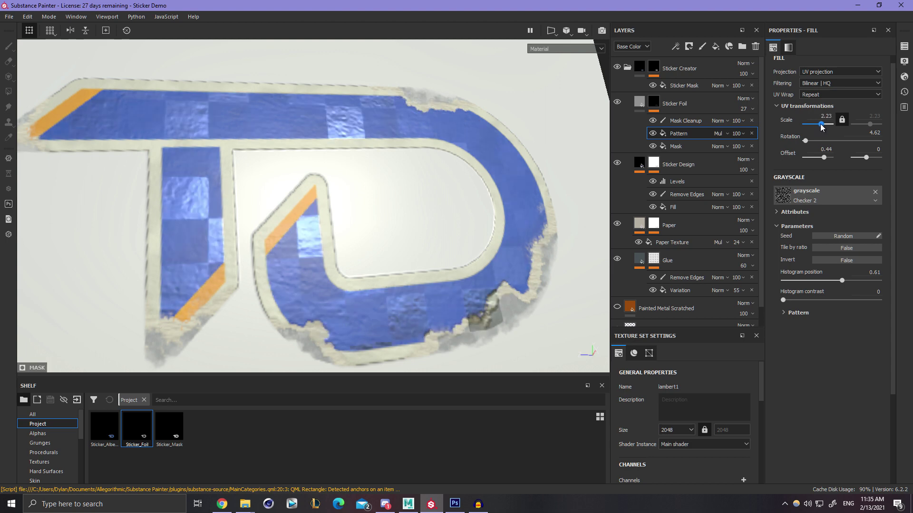
On Sticker Foil's Mask Cleanup, raise the brush's stroke opacity to 100 and paint the foil out of the D's torn lower edge.
mouse_move(354, 158)
alt+mouse_down()
mouse_move(309, 149)
mouse_move(352, 159)
alt+mouse_up()
alt+right_drag(352, 159, 1, 148)
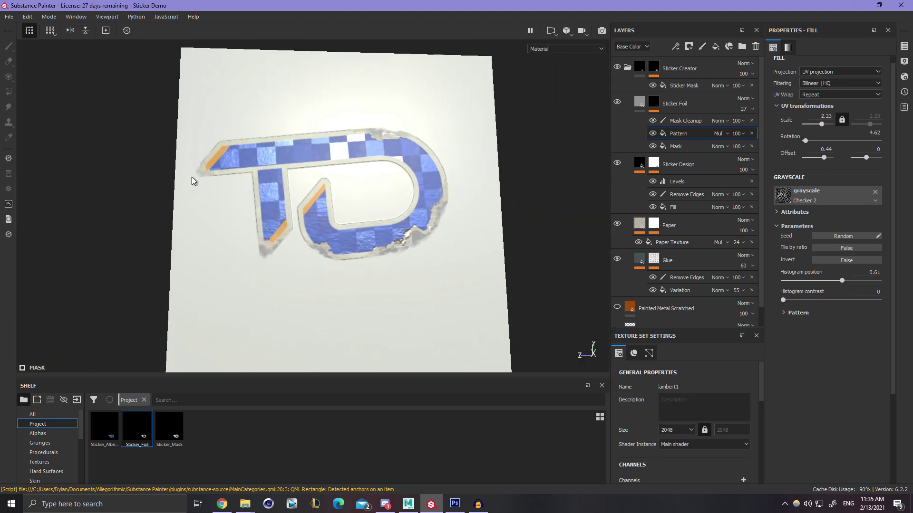
alt+drag(191, 179, 201, 181)
alt+right_drag(201, 181, 660, 185)
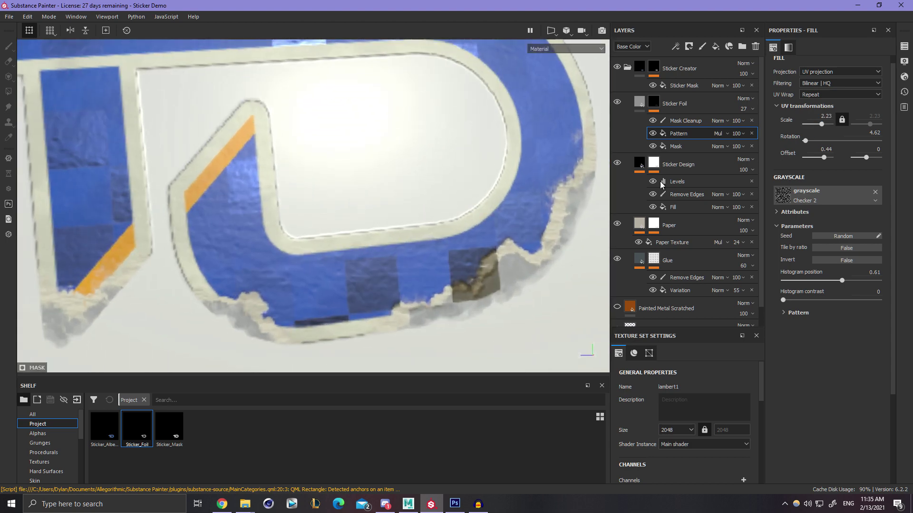
click(685, 121)
mouse_move(423, 235)
alt+mouse_down()
mouse_move(381, 244)
mouse_move(351, 228)
alt+mouse_up()
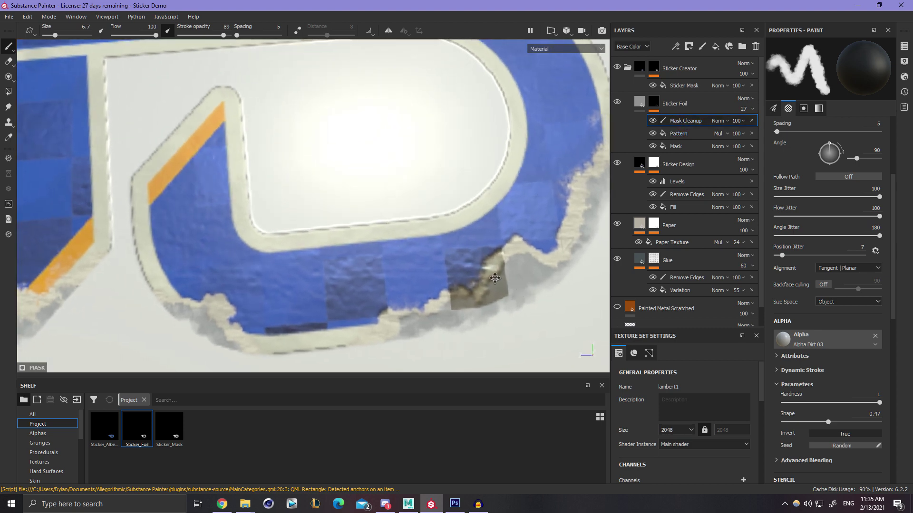
alt+right_drag(351, 228, 562, 245)
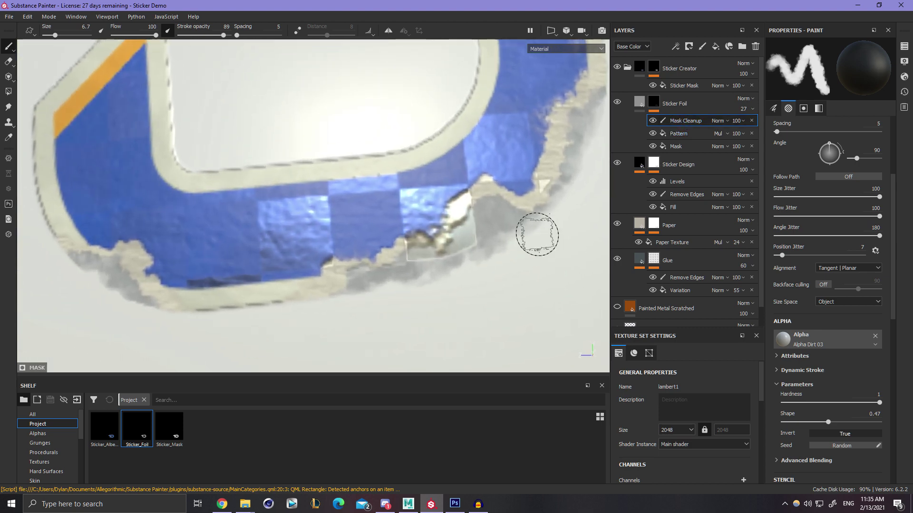
drag(223, 35, 231, 35)
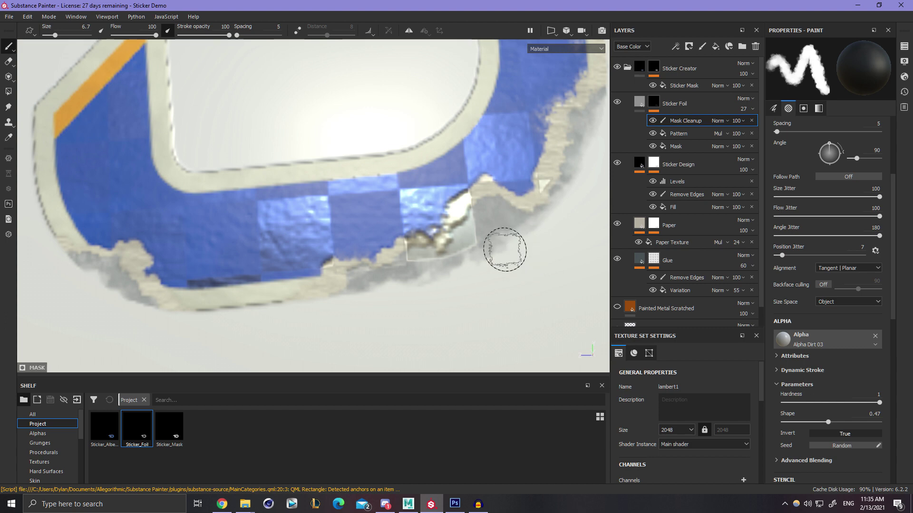
mouse_move(466, 213)
mouse_down()
mouse_move(442, 249)
mouse_move(411, 253)
mouse_up()
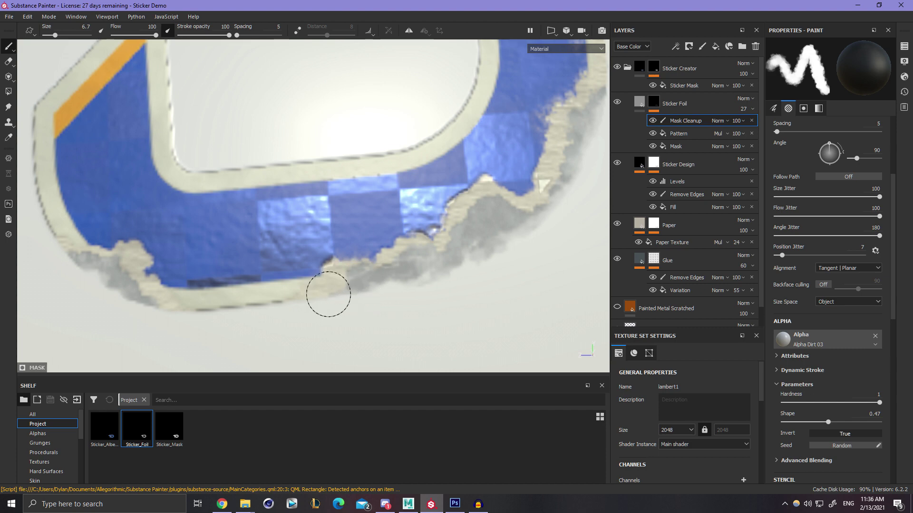
mouse_move(219, 310)
alt+mouse_down()
mouse_move(350, 291)
mouse_move(404, 239)
mouse_move(397, 228)
mouse_move(427, 228)
mouse_move(458, 205)
alt+mouse_up()
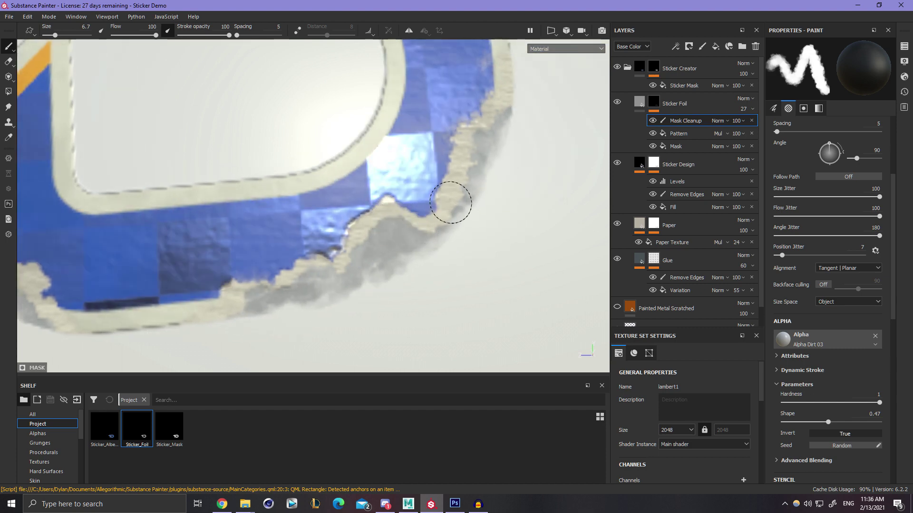
mouse_move(393, 230)
mouse_down()
mouse_move(359, 242)
mouse_move(398, 214)
mouse_up()
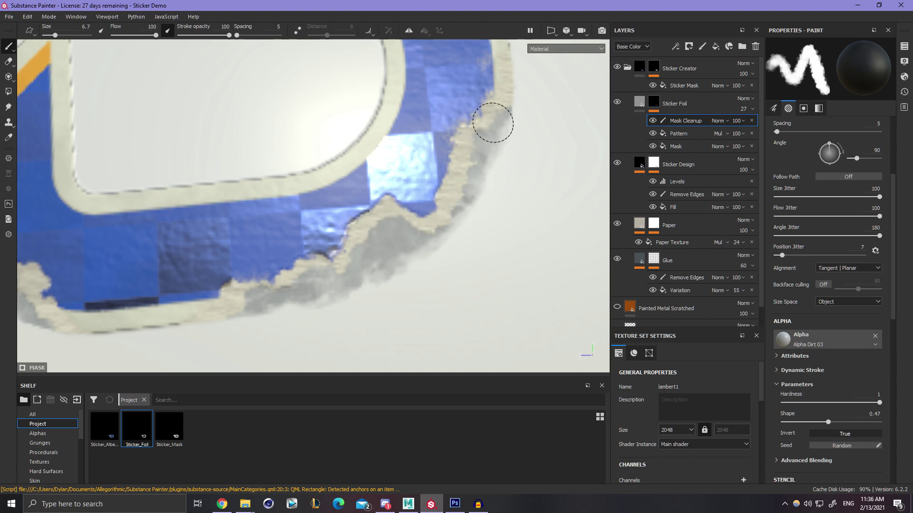
On Mask Cleanup, paint the foil out along the torn patch on the D's upper edge.
alt+middle_drag(507, 123, 506, 228)
scroll(506, 213, down, 2)
scroll(506, 194, up, 1)
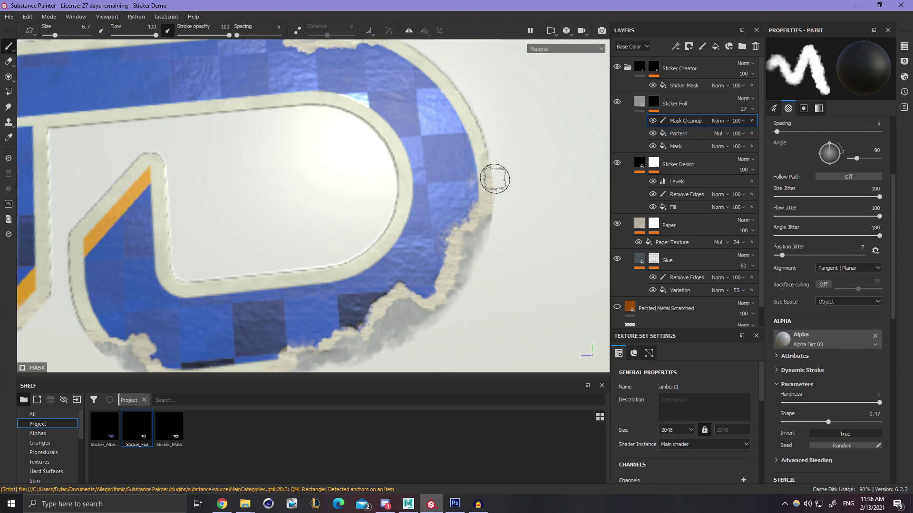
alt+middle_drag(495, 179, 606, 369)
scroll(452, 207, up, 3)
drag(454, 216, 475, 207)
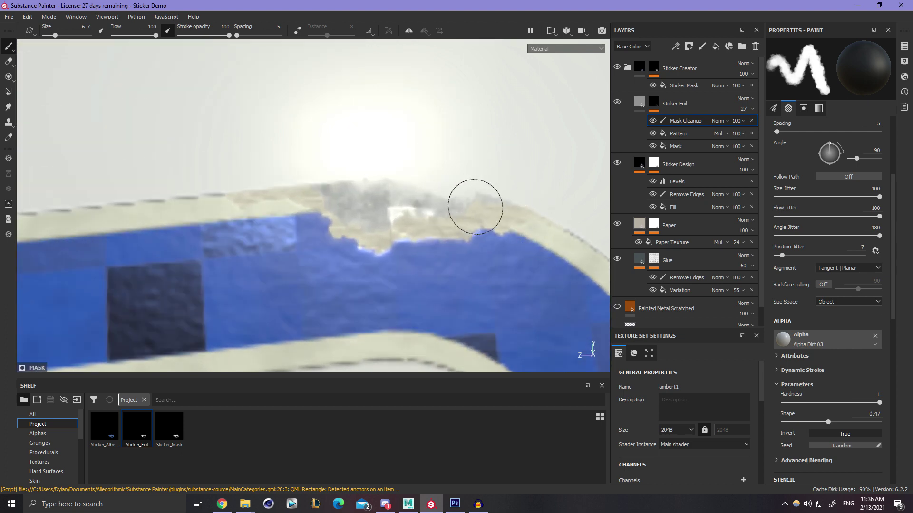
click(391, 219)
scroll(387, 214, down, 3)
Paint the foil out around the T's torn tip and the torn lower end of its stem.
alt+middle_drag(353, 222, 603, 86)
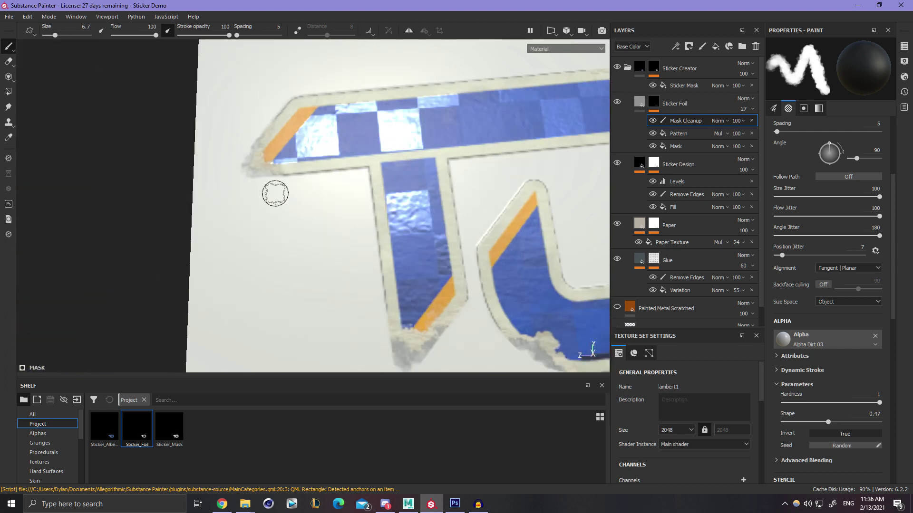
alt+right_drag(275, 194, 499, 238)
alt+middle_drag(214, 143, 340, 214)
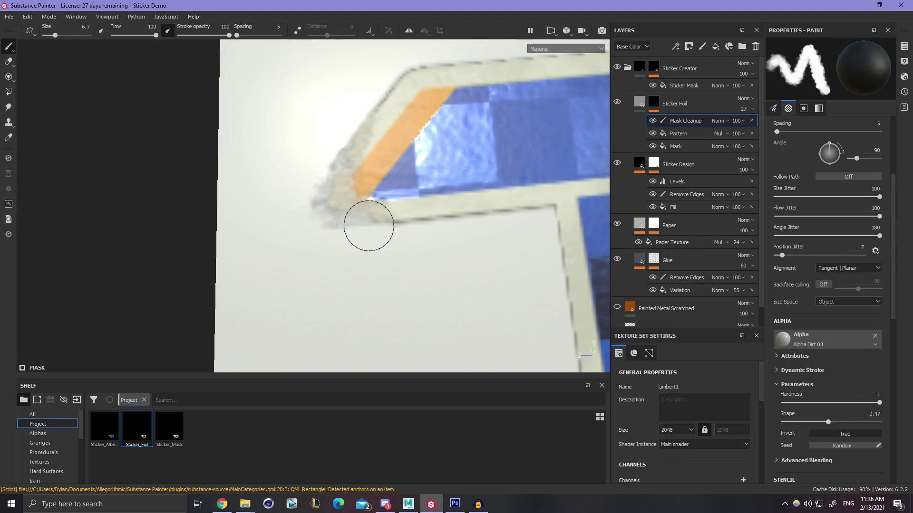
alt+middle_drag(380, 242, 208, 169)
alt+middle_drag(511, 323, 338, 118)
mouse_move(301, 285)
mouse_down()
mouse_move(293, 300)
mouse_move(326, 254)
mouse_up()
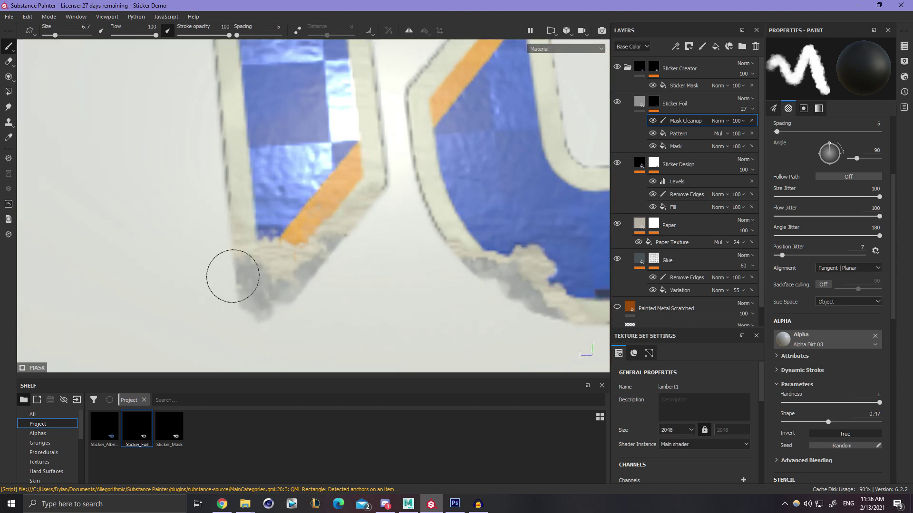
alt+middle_drag(482, 314, 350, 259)
mouse_move(459, 278)
alt+right_down()
mouse_move(424, 259)
mouse_move(239, 264)
alt+right_up()
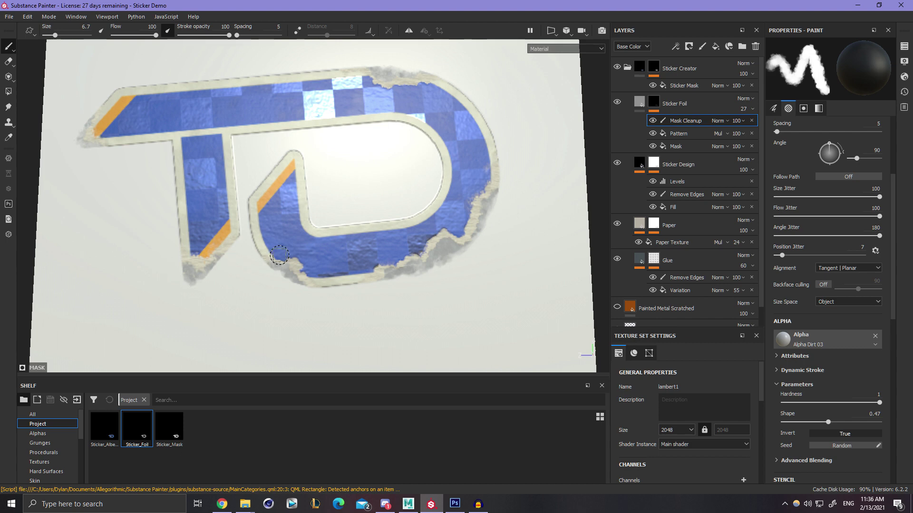
Set Sticker Foil's base color to a golden yellow with RGB values 0.539, 0.316 and 0.015.
alt+drag(282, 217, 375, 229)
alt+right_drag(375, 229, 445, 245)
alt+drag(445, 245, 373, 235)
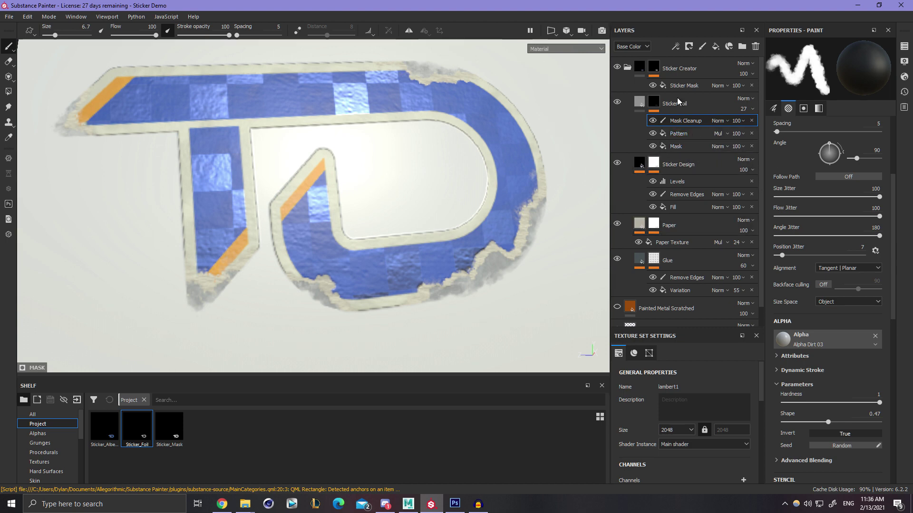
click(639, 102)
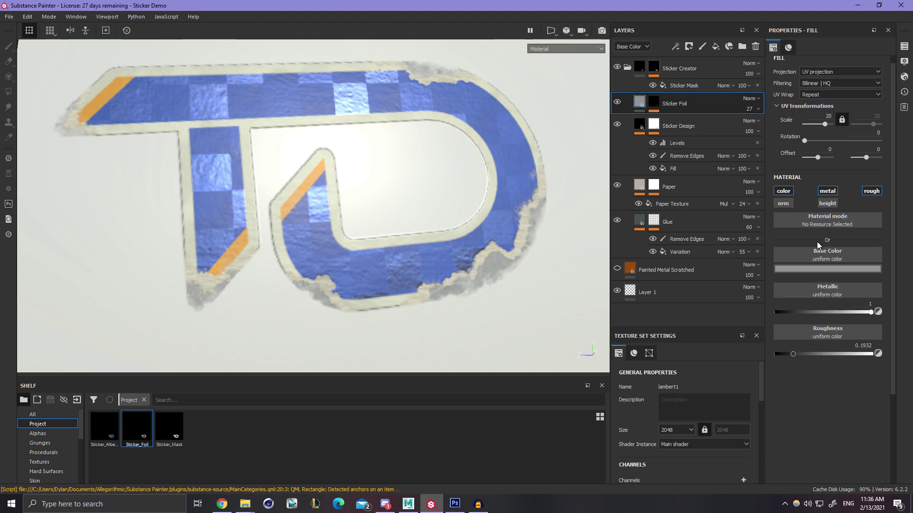
click(836, 269)
click(882, 318)
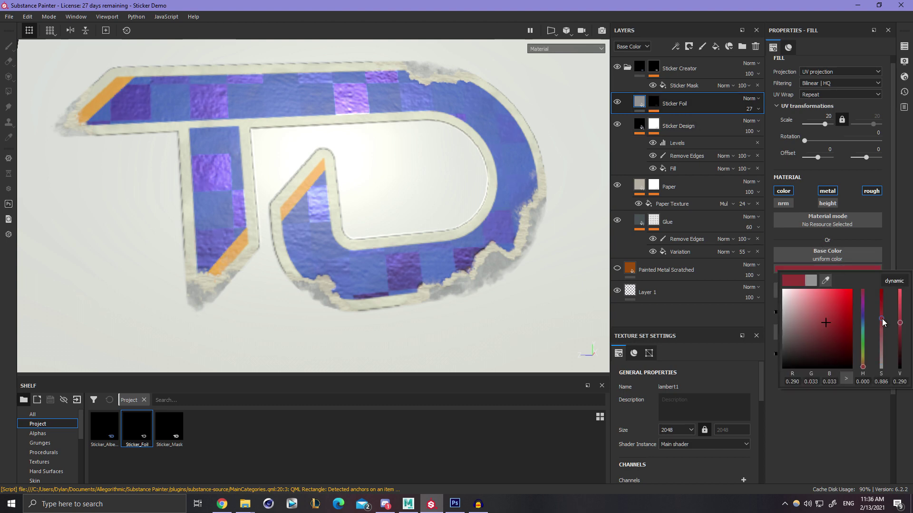
click(863, 365)
mouse_move(864, 363)
mouse_down()
mouse_move(863, 311)
mouse_move(864, 366)
mouse_up()
drag(903, 326, 900, 311)
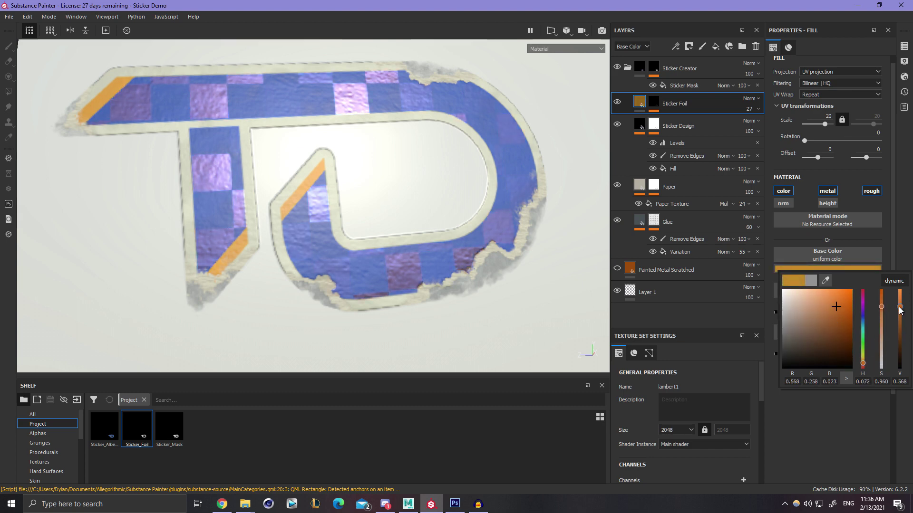
drag(863, 370, 864, 364)
click(898, 254)
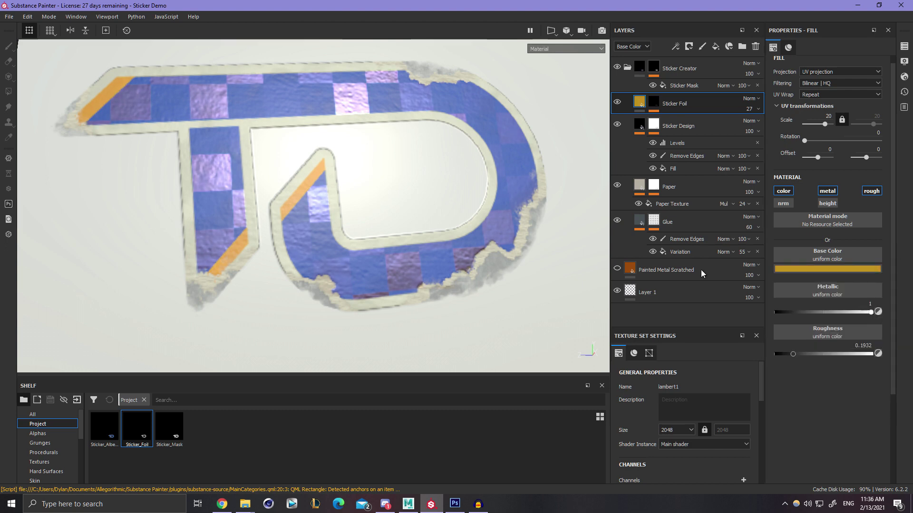
Set Sticker Foil's roughness to 0.2464 and brighten its base color to RGB 0.857, 0.494, 0.003.
alt+drag(323, 271, 344, 285)
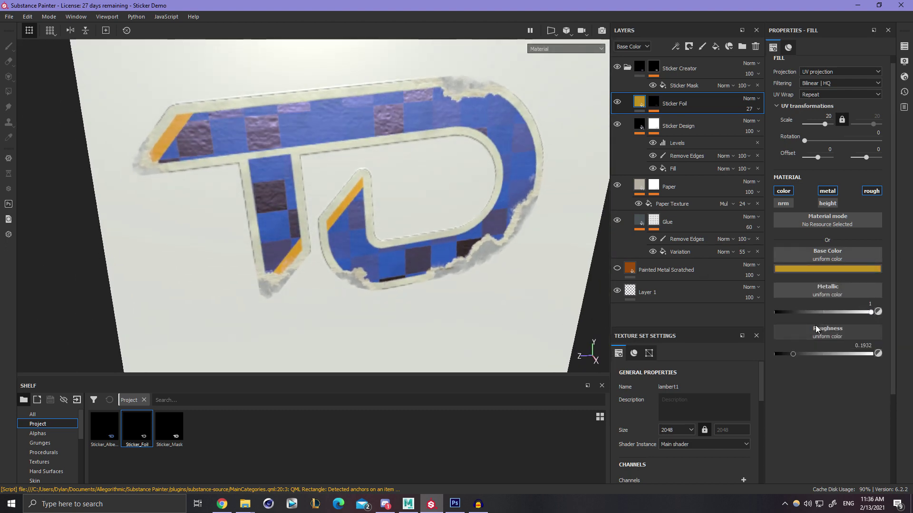
mouse_move(795, 353)
mouse_down()
mouse_move(809, 352)
mouse_move(798, 354)
mouse_up()
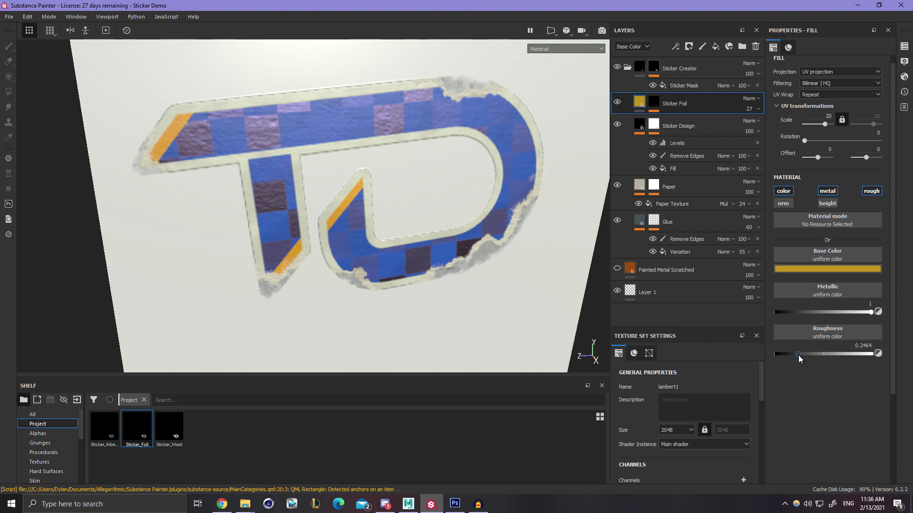
alt+drag(418, 261, 389, 241)
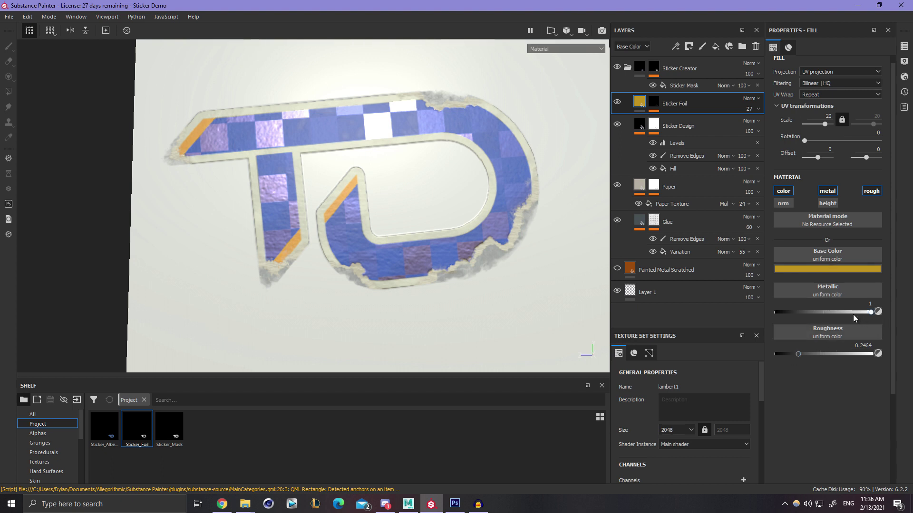
click(819, 270)
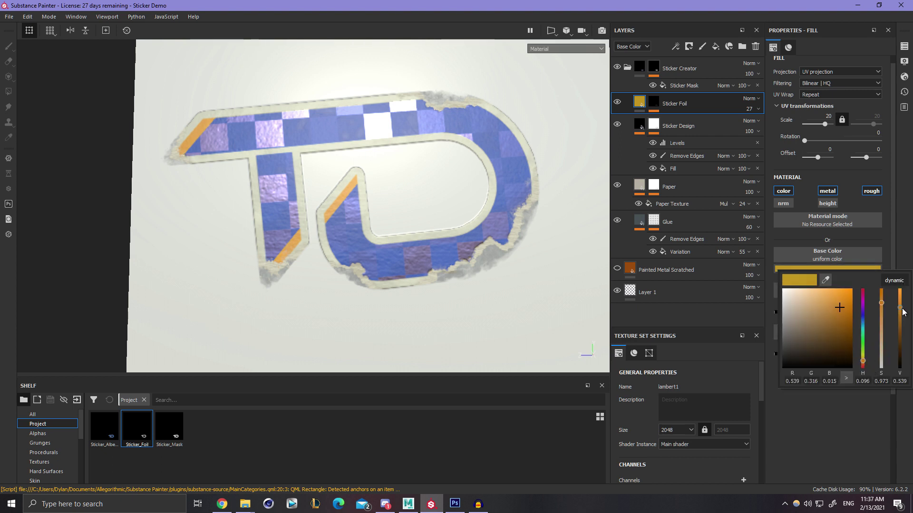
mouse_move(903, 312)
mouse_down()
mouse_move(900, 299)
mouse_move(883, 300)
mouse_move(900, 313)
mouse_move(906, 301)
mouse_up()
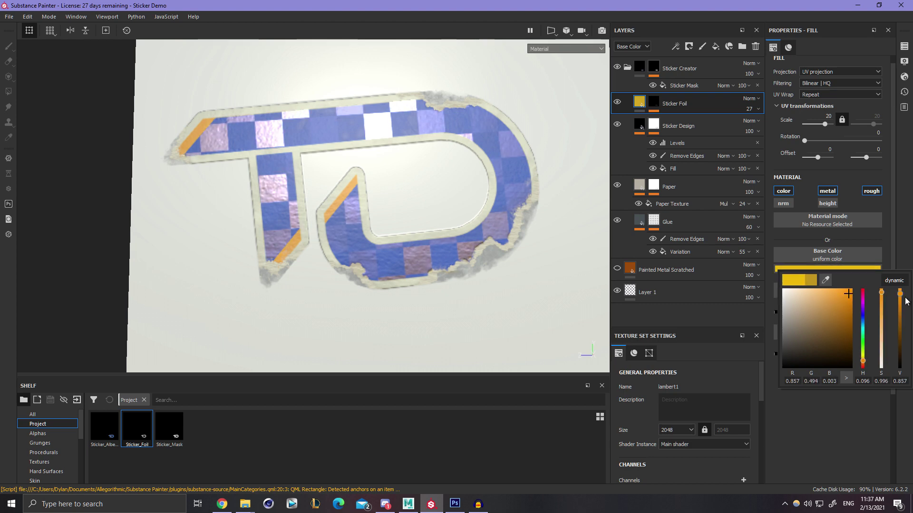
Set the foil's Pattern fill to a histogram position of 0.6 and a histogram contrast of 0.16.
mouse_move(397, 214)
alt+mouse_down()
mouse_move(334, 214)
mouse_move(295, 270)
mouse_move(295, 257)
alt+mouse_up()
alt+right_drag(295, 269, 556, 271)
click(654, 102)
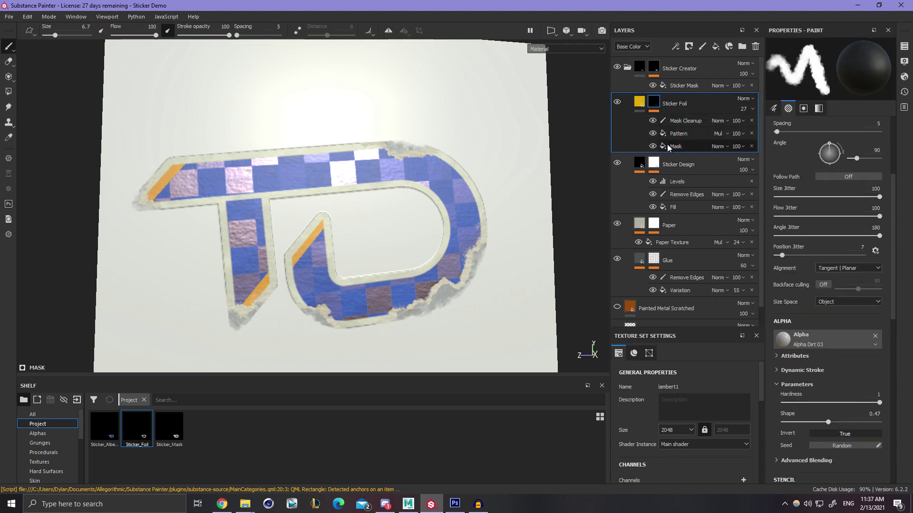
click(681, 123)
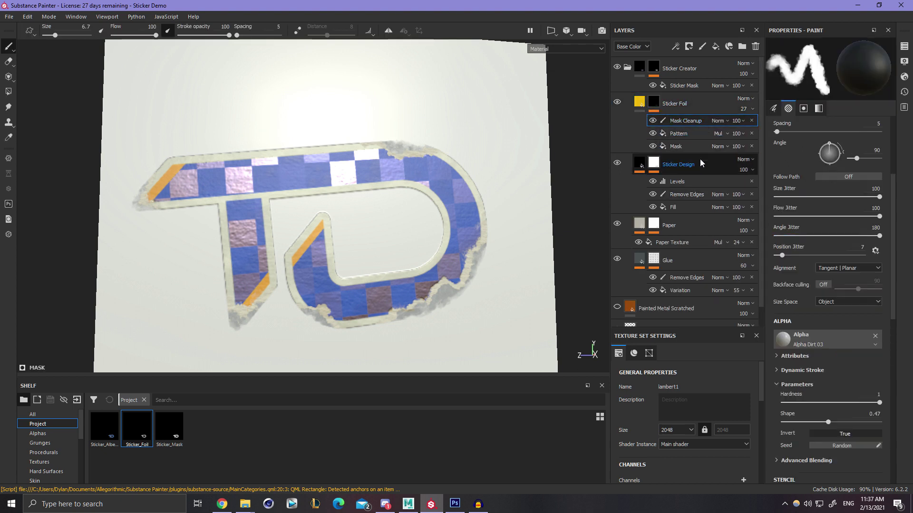
click(690, 137)
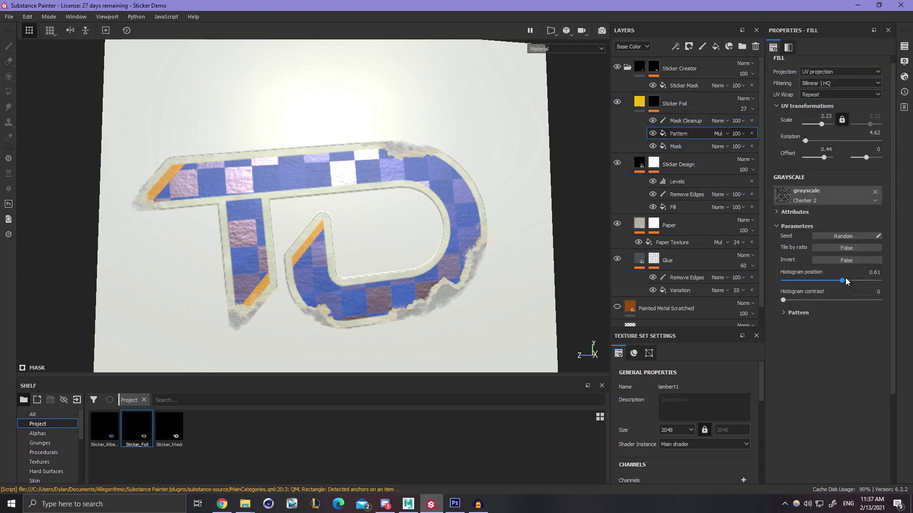
mouse_move(839, 283)
mouse_down()
mouse_move(866, 280)
mouse_move(839, 285)
mouse_up()
drag(782, 300, 826, 298)
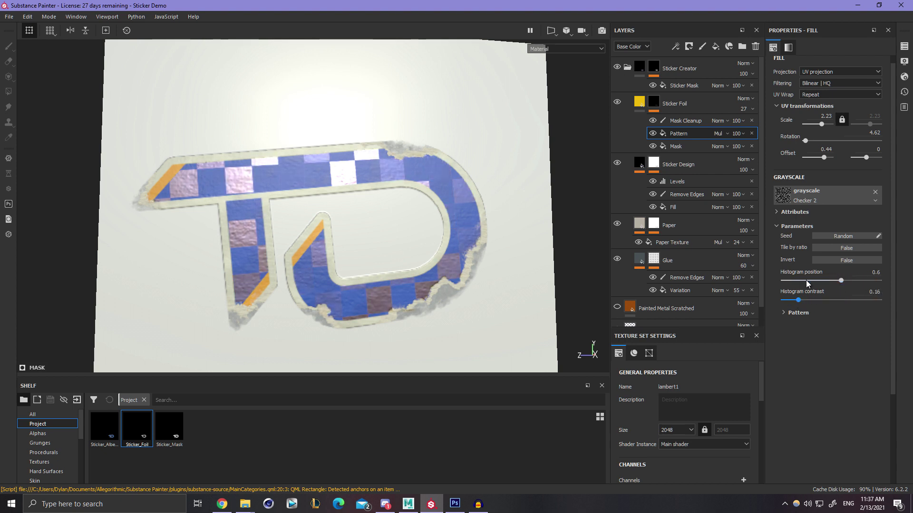
drag(821, 118, 821, 129)
Show the Painted Metal Scratched layer and view the sticker against it from several angles.
alt+drag(394, 204, 361, 185)
alt+right_drag(362, 185, 295, 162)
click(617, 306)
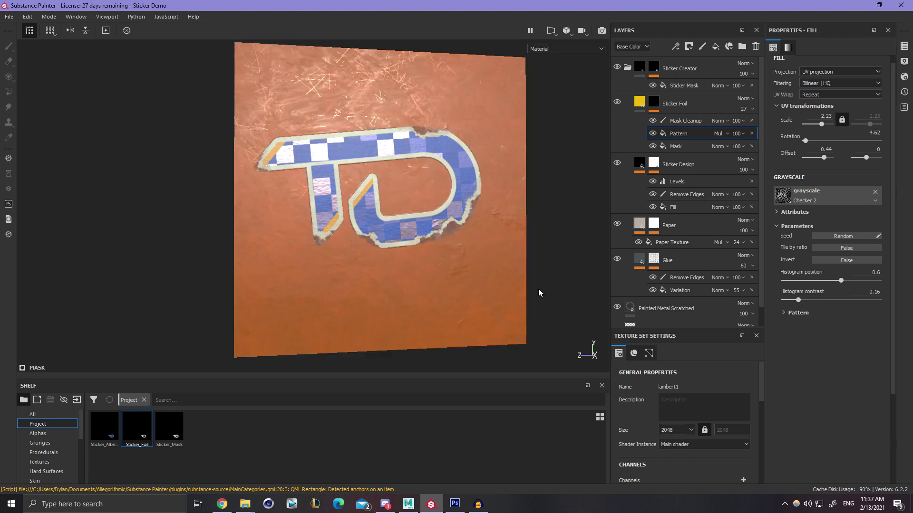
mouse_move(538, 288)
alt+mouse_down()
mouse_move(369, 215)
mouse_move(314, 225)
alt+mouse_up()
alt+right_drag(313, 225, 448, 232)
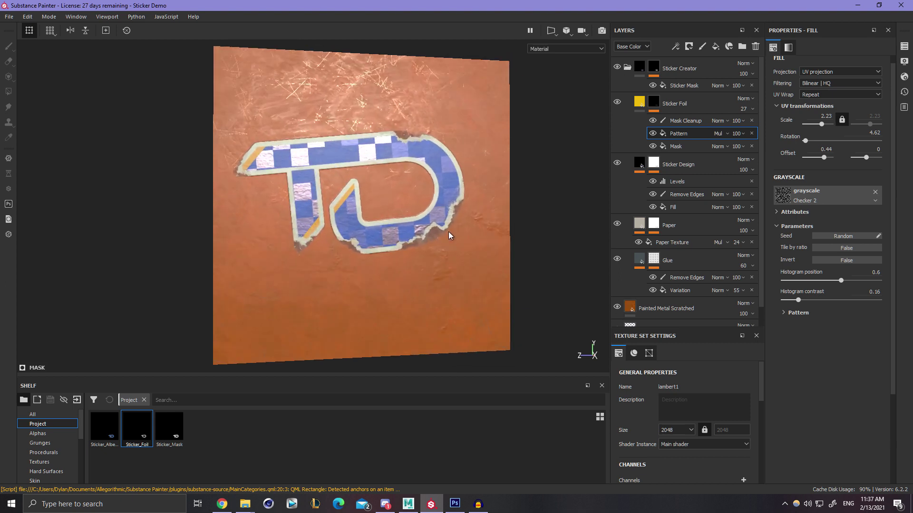
alt+right_drag(446, 230, 567, 279)
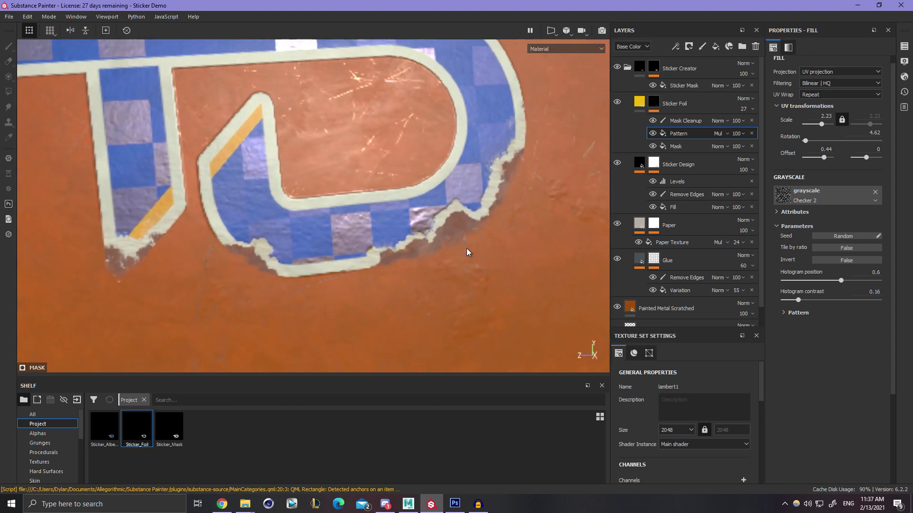
alt+drag(567, 279, 523, 252)
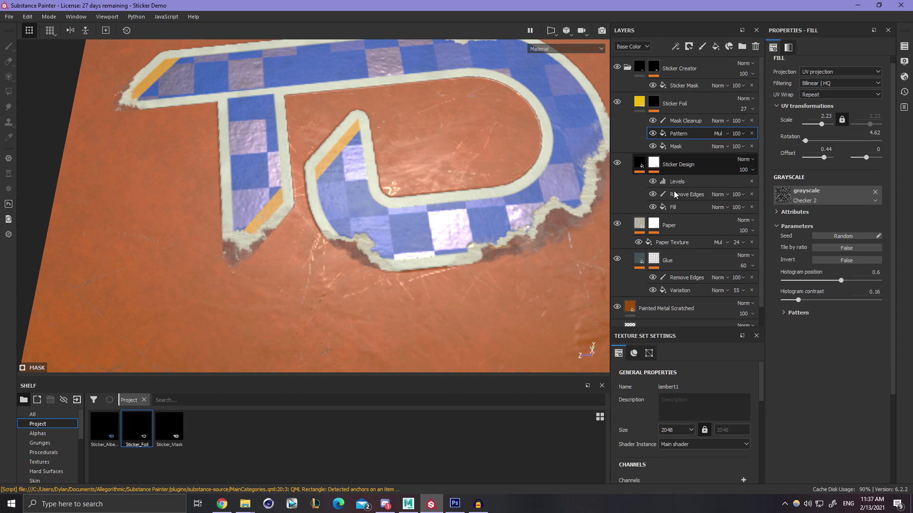
On the Paper mask's Remove Edges paint effect, thin the paper along the D's torn lower curve and outer side.
click(673, 253)
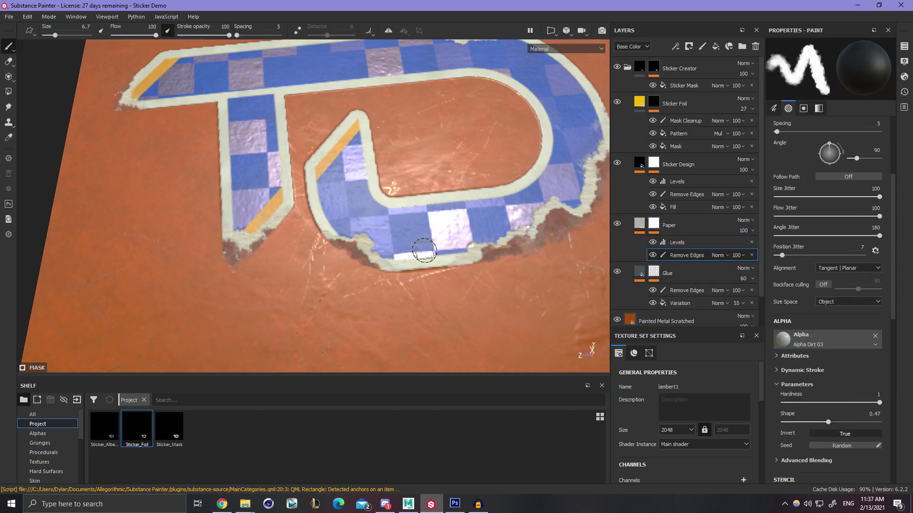
mouse_move(424, 251)
alt+right_down()
mouse_move(554, 269)
mouse_move(424, 288)
mouse_move(471, 235)
alt+right_up()
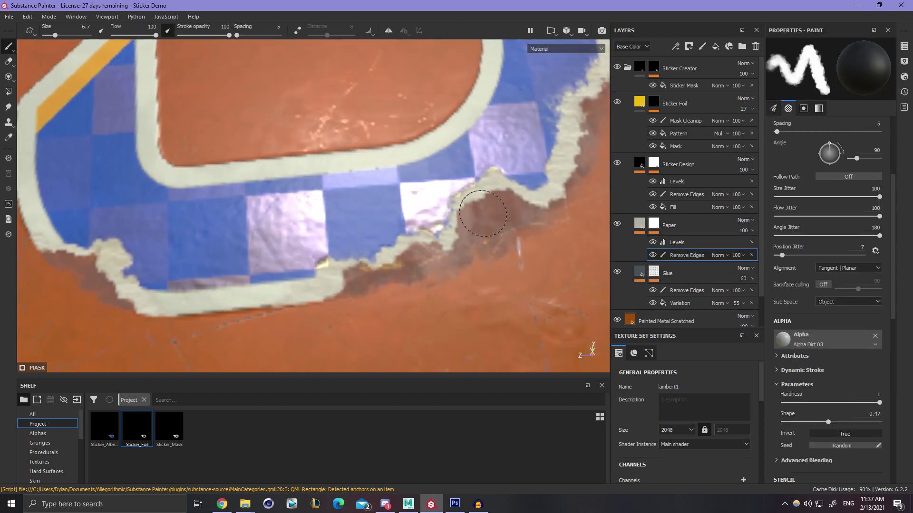
drag(482, 214, 494, 202)
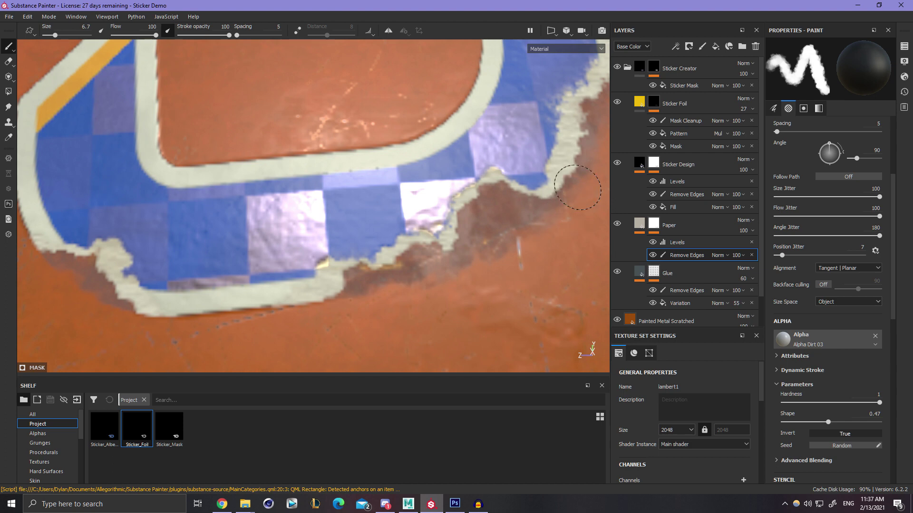
alt+middle_drag(576, 171, 479, 248)
drag(477, 245, 482, 210)
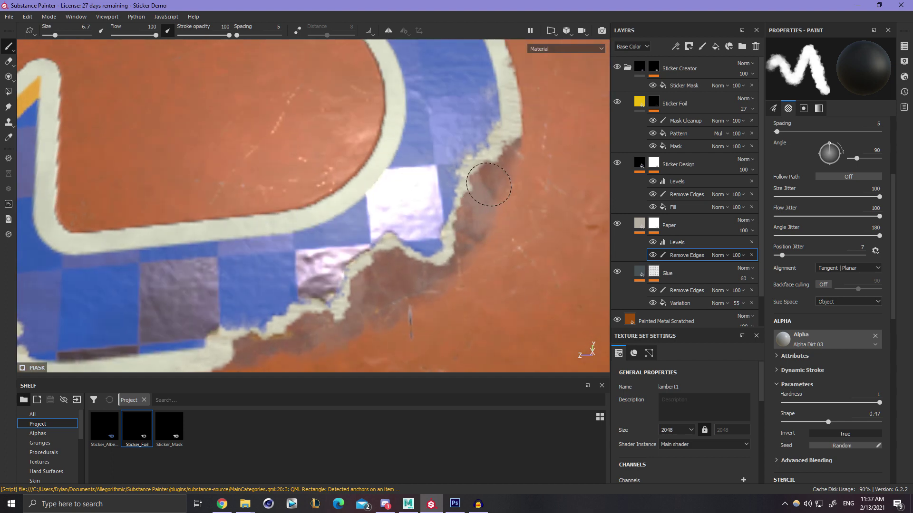
alt+middle_drag(504, 205, 480, 258)
drag(475, 212, 497, 182)
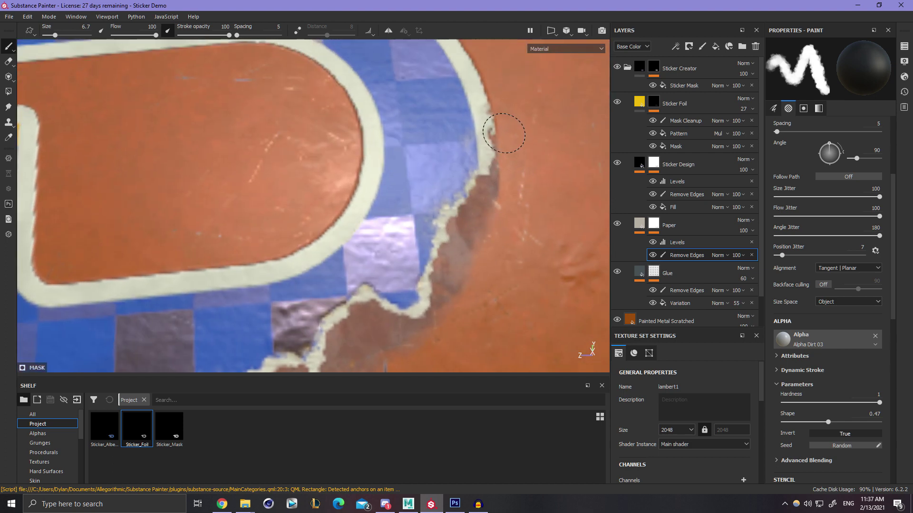
Paint away excess paper at the small notch under the D and at the lower end of the T's stem.
mouse_move(500, 110)
alt+mouse_down()
mouse_move(391, 147)
mouse_move(382, 264)
mouse_move(316, 259)
mouse_move(213, 287)
alt+mouse_up()
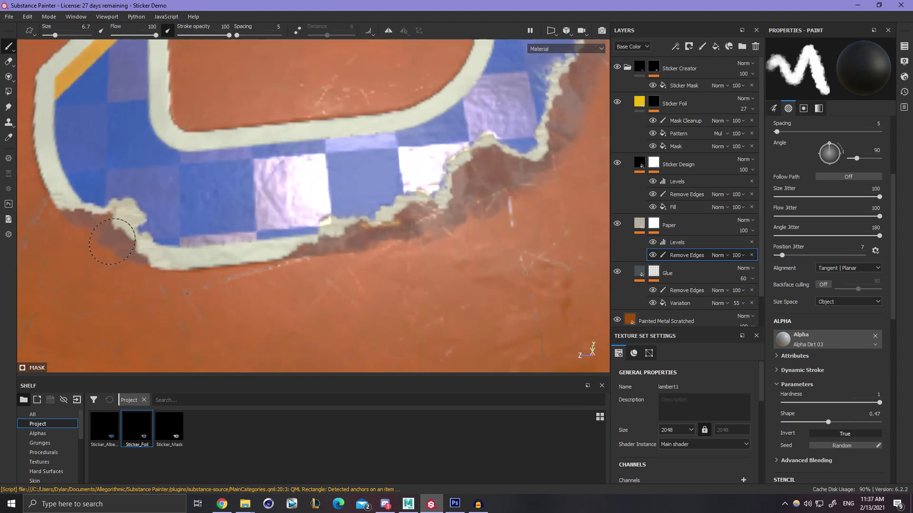
drag(113, 241, 115, 230)
scroll(173, 226, down, 2)
mouse_move(173, 226)
alt+mouse_down()
mouse_move(281, 247)
mouse_move(352, 191)
alt+mouse_up()
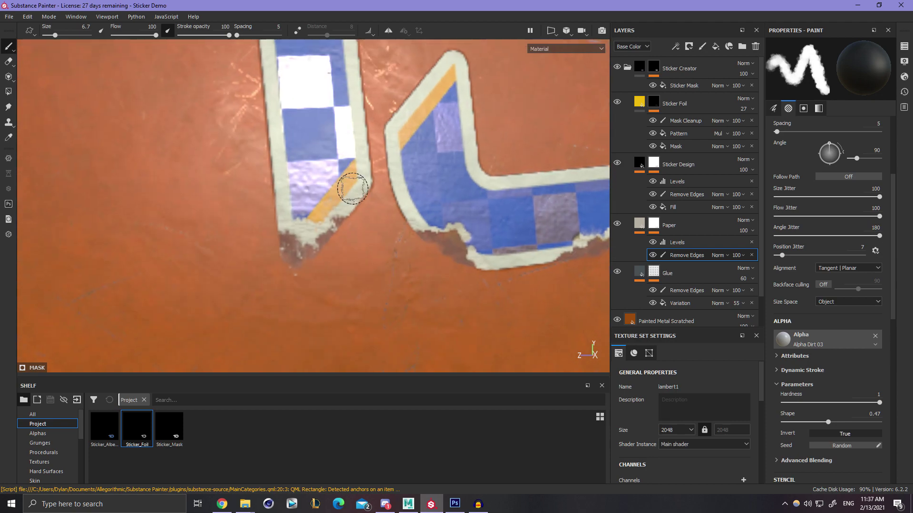
scroll(352, 191, up, 2)
click(295, 252)
Paint away the excess paper around the torn tip of the T's crossbar.
scroll(418, 211, down, 2)
alt+middle_drag(306, 123, 302, 255)
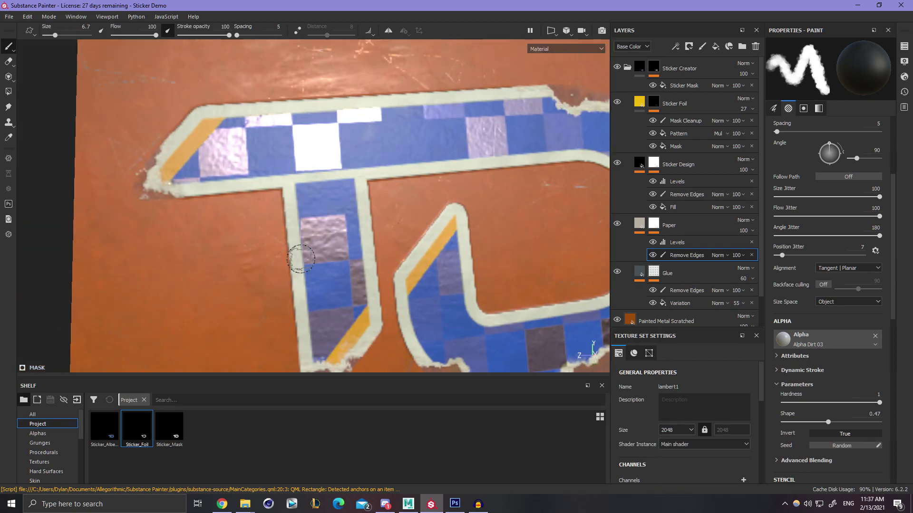
scroll(302, 255, up, 1)
alt+middle_drag(259, 190, 432, 233)
scroll(342, 205, up, 2)
drag(338, 202, 323, 235)
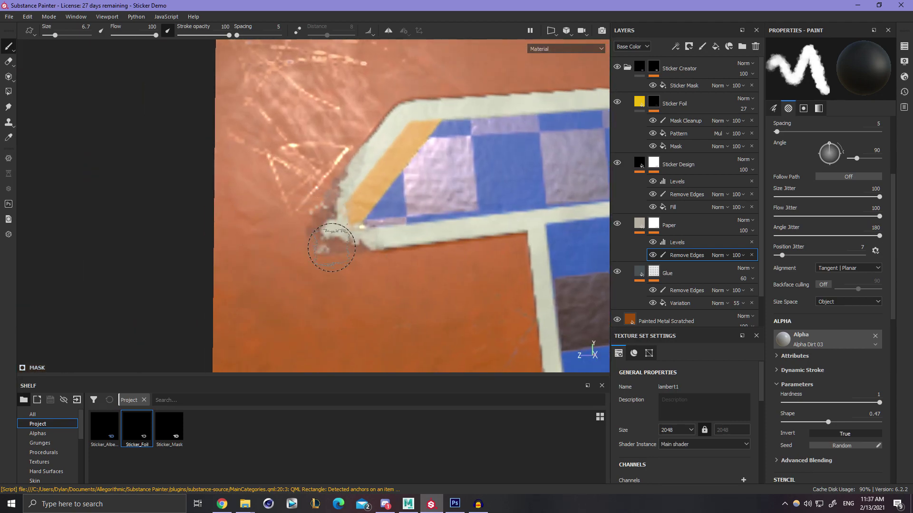
Paint away the excess paper along the torn patch on the D's upper edge.
scroll(350, 210, down, 2)
alt+middle_drag(350, 210, 72, 238)
scroll(411, 167, up, 3)
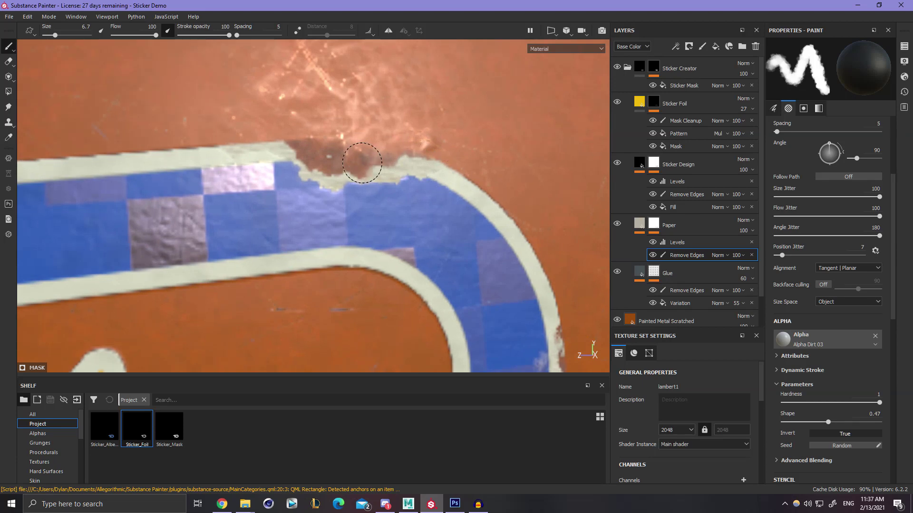
mouse_move(361, 163)
mouse_down()
mouse_move(391, 159)
mouse_move(341, 156)
mouse_move(338, 163)
mouse_up()
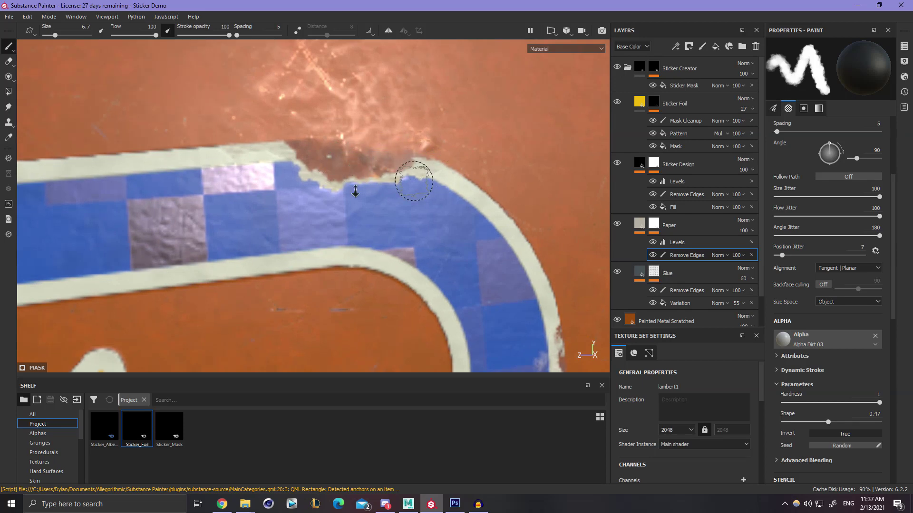
With a brush size of 4.97, paint small leftover paper scraps onto the exposed glue below the D's torn outer lower corner.
alt+right_drag(355, 192, 214, 168)
alt+middle_drag(214, 169, 232, 90)
alt+right_drag(233, 90, 406, 185)
key(x)
alt+middle_drag(427, 202, 280, 102)
alt+right_drag(281, 102, 460, 259)
drag(313, 229, 346, 224)
key(ctrl+z)
ctrl+right_drag(307, 215, 290, 214)
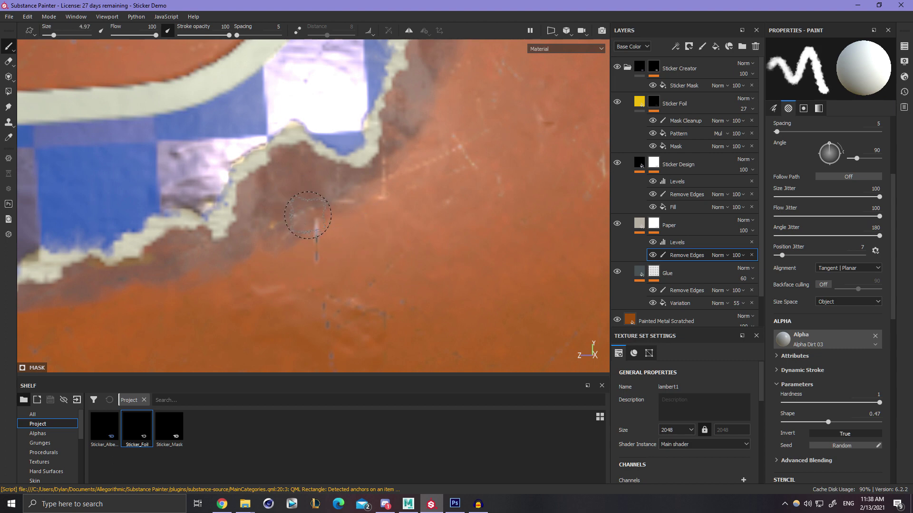
mouse_move(308, 215)
mouse_down()
mouse_move(350, 216)
mouse_move(287, 234)
mouse_up()
scroll(305, 246, down, 1)
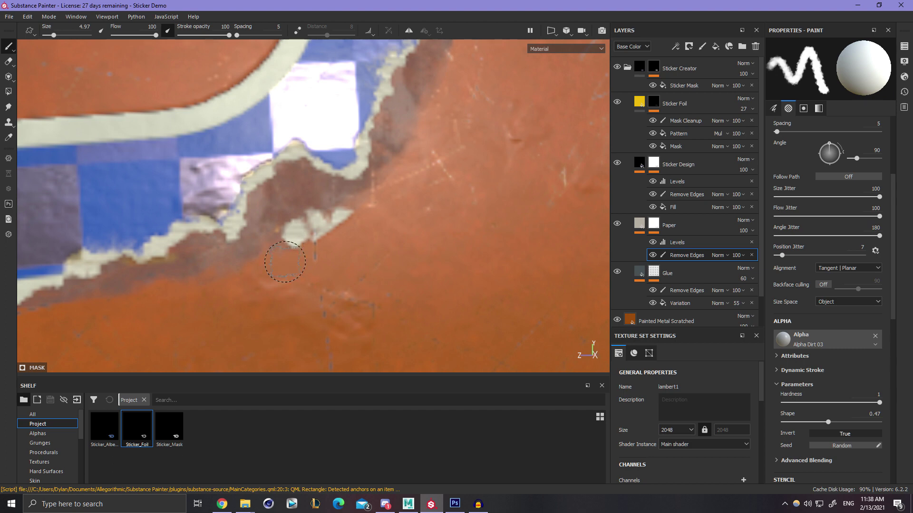
key(ctrl+z)
click(277, 229)
scroll(278, 229, down, 1)
scroll(217, 215, up, 2)
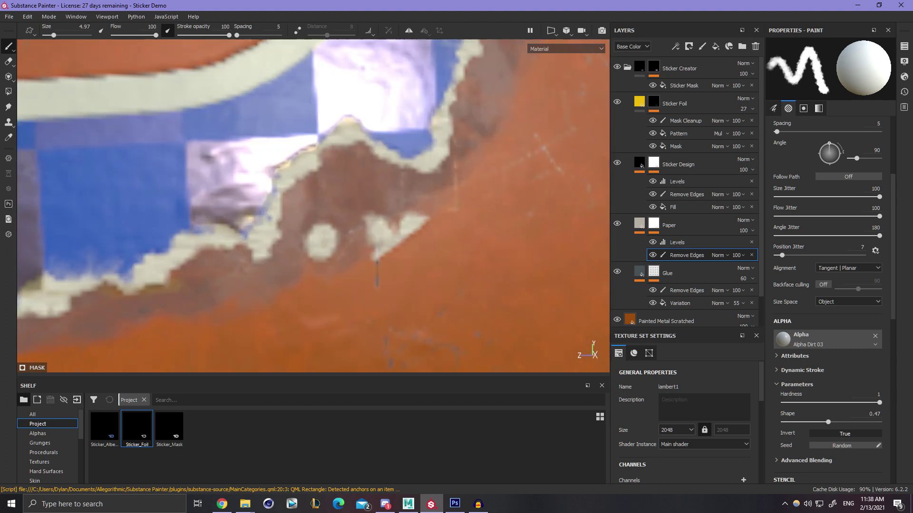
Paint away parts of the new paper scraps below the D to break them into smaller, irregular bits.
key(x)
mouse_move(324, 240)
mouse_down()
mouse_move(329, 228)
mouse_move(336, 255)
mouse_move(418, 234)
mouse_move(372, 211)
mouse_move(414, 234)
mouse_up()
mouse_move(233, 223)
alt+right_down()
mouse_move(76, 190)
mouse_move(201, 201)
mouse_move(252, 222)
mouse_move(209, 203)
mouse_move(223, 204)
alt+right_up()
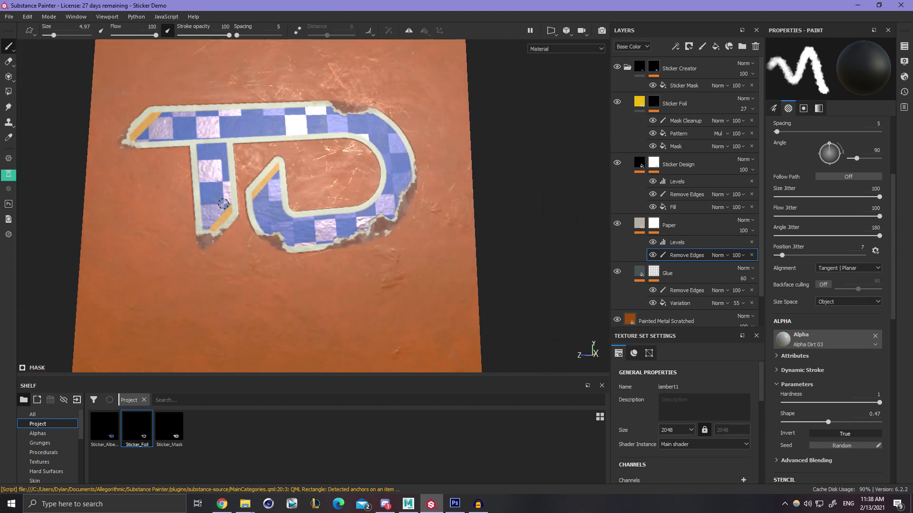
Set the UV scale of the Sticker Foil's Pattern fill to 1.4 for larger checkers.
click(688, 134)
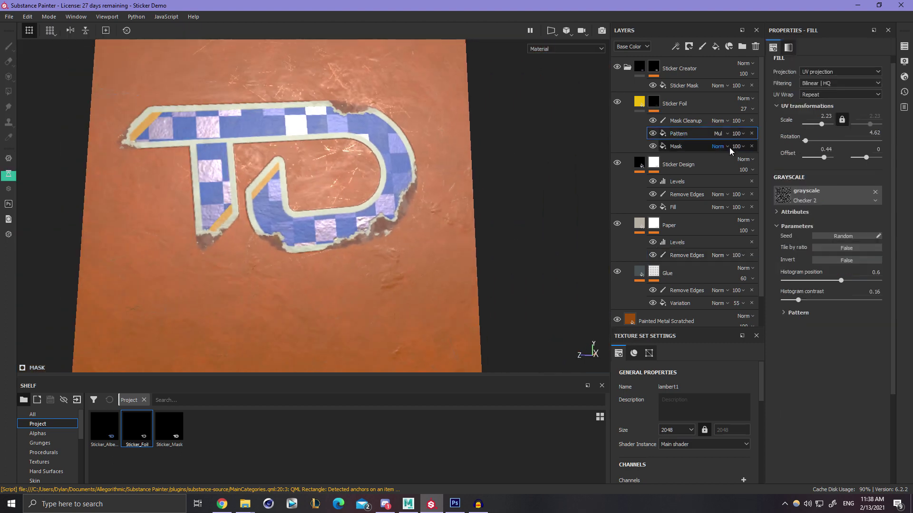
drag(821, 126, 821, 128)
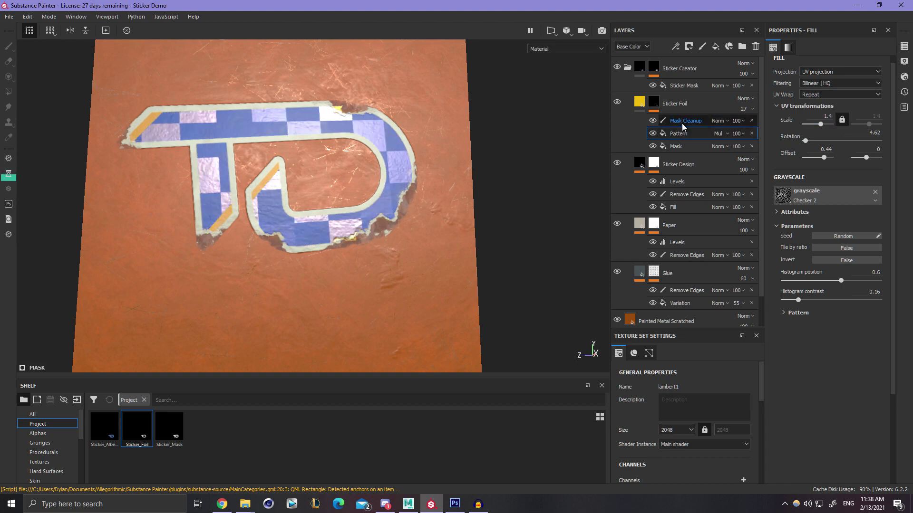
click(679, 143)
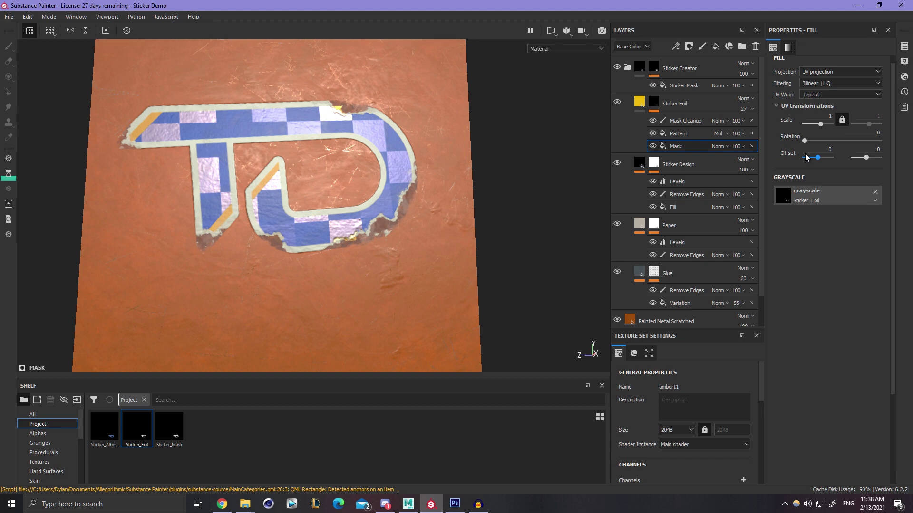
click(678, 135)
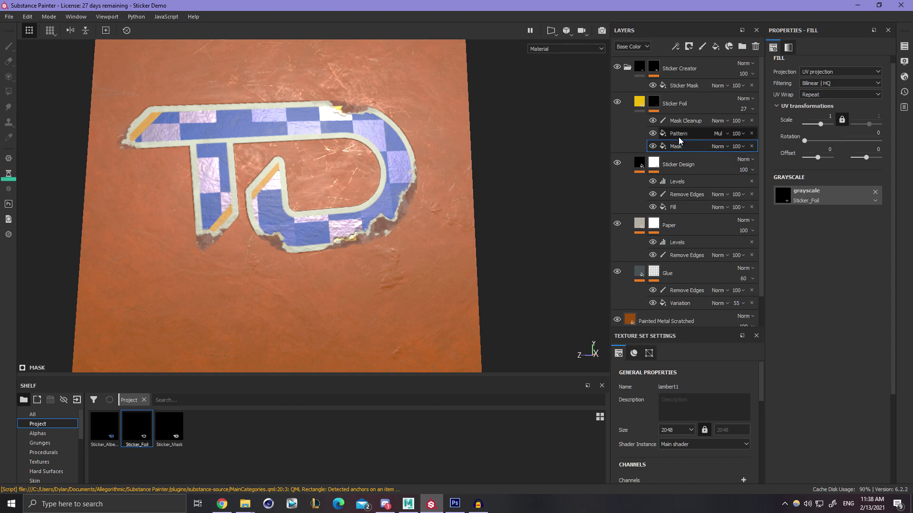
drag(814, 126, 821, 127)
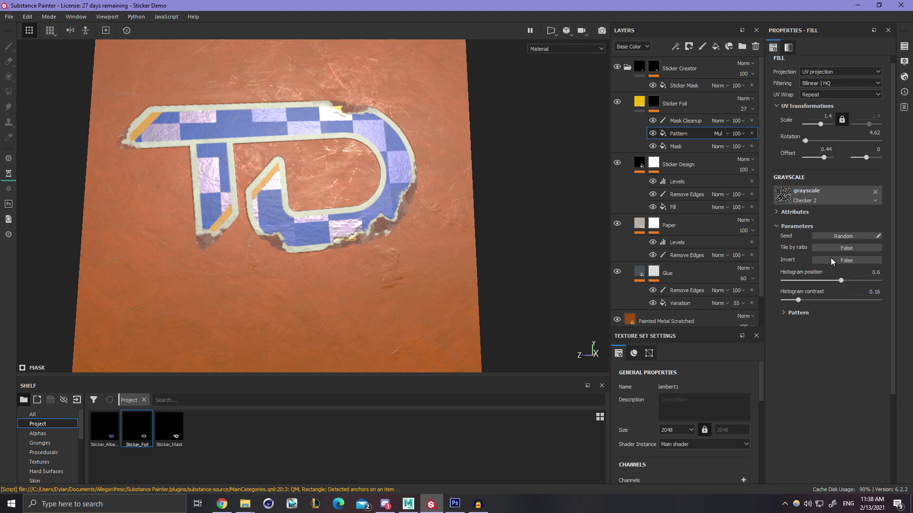
Lower the foil Pattern's histogram position to 0.47, save the project, and readjust the position to 0.54.
drag(841, 281, 828, 281)
key(ctrl+s)
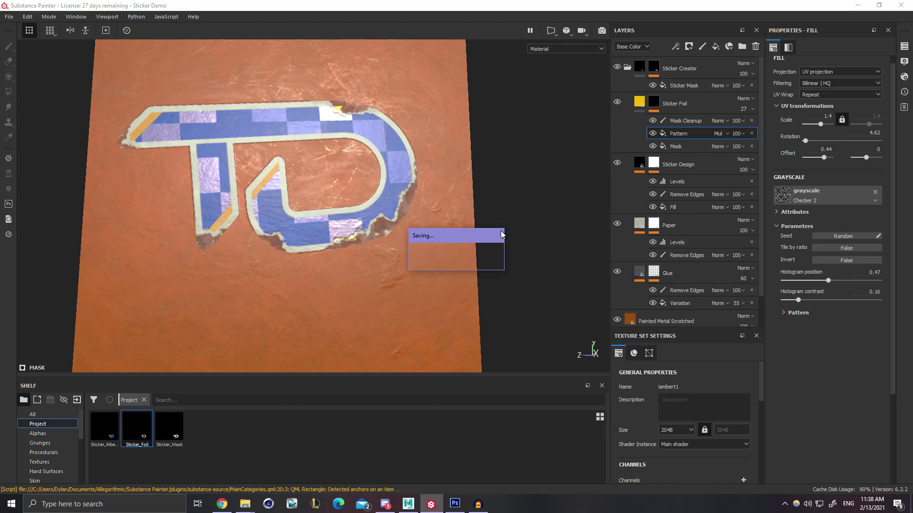
alt+drag(418, 150, 485, 180)
drag(829, 283, 836, 284)
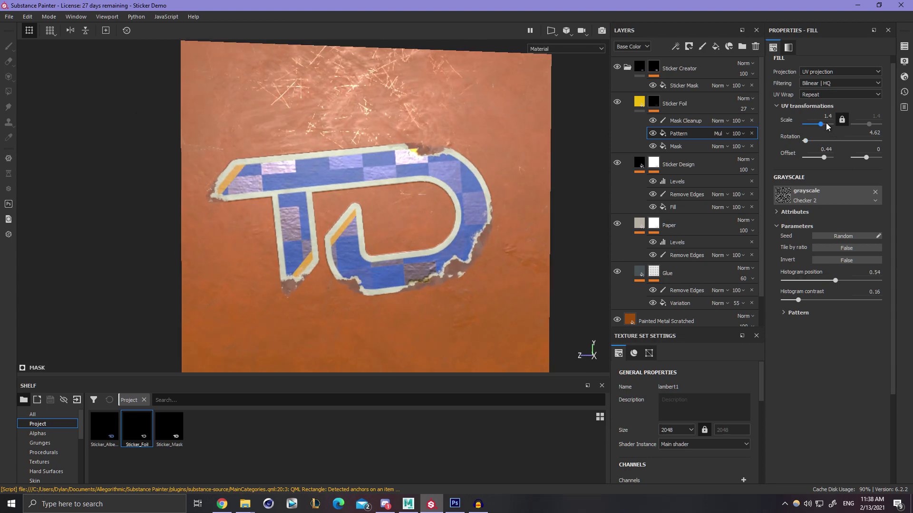
Set the foil Pattern's UV scale to 2.23 and check the foil's reflections from different angles.
drag(821, 123, 825, 127)
key(ctrl+z)
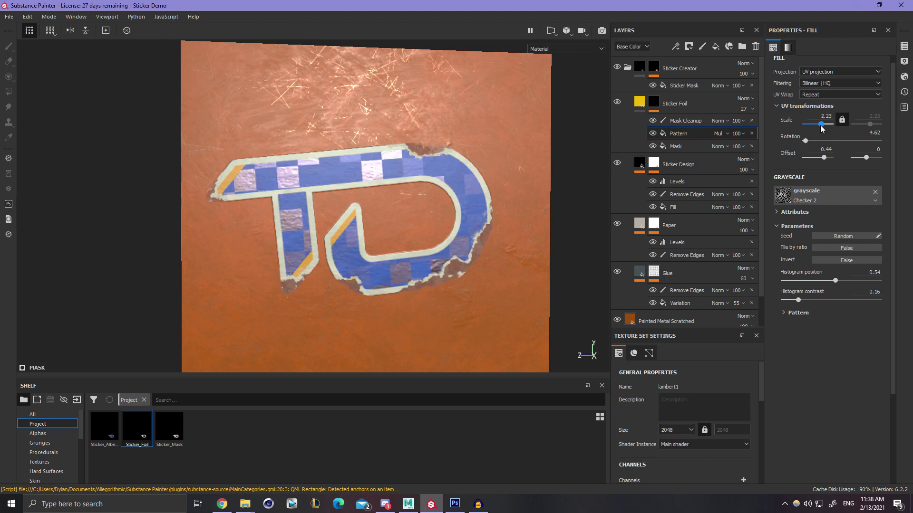
drag(820, 124, 822, 125)
scroll(301, 226, down, 2)
alt+drag(302, 227, 263, 212)
scroll(397, 221, up, 2)
alt+drag(397, 221, 378, 224)
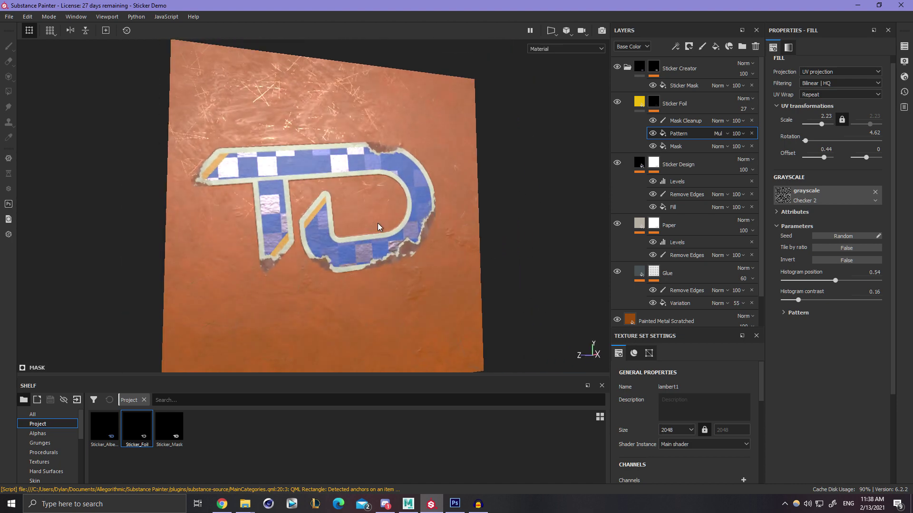